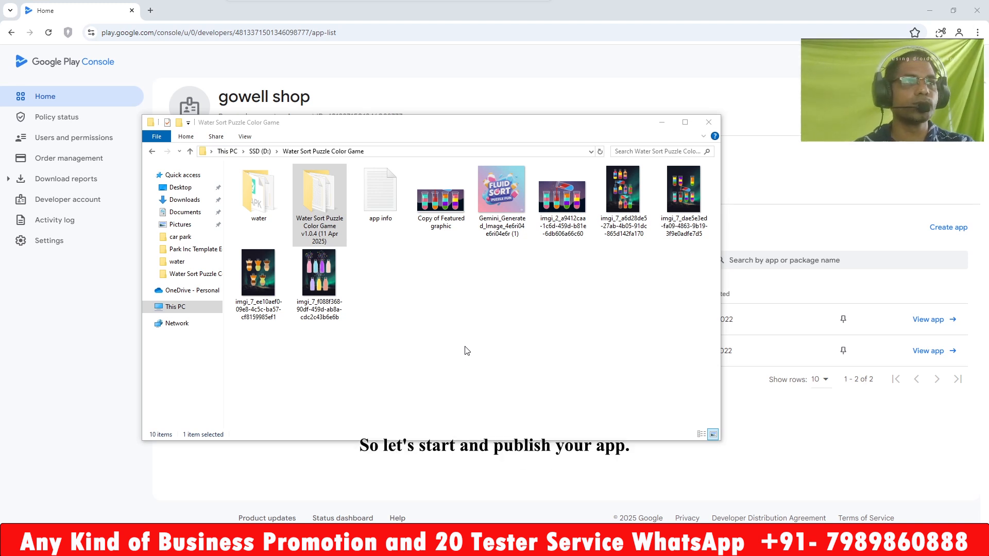
- Start creating a new app and set its name to "Fluid Sort Puzzle Fun", copied from the app info text file
click(945, 227)
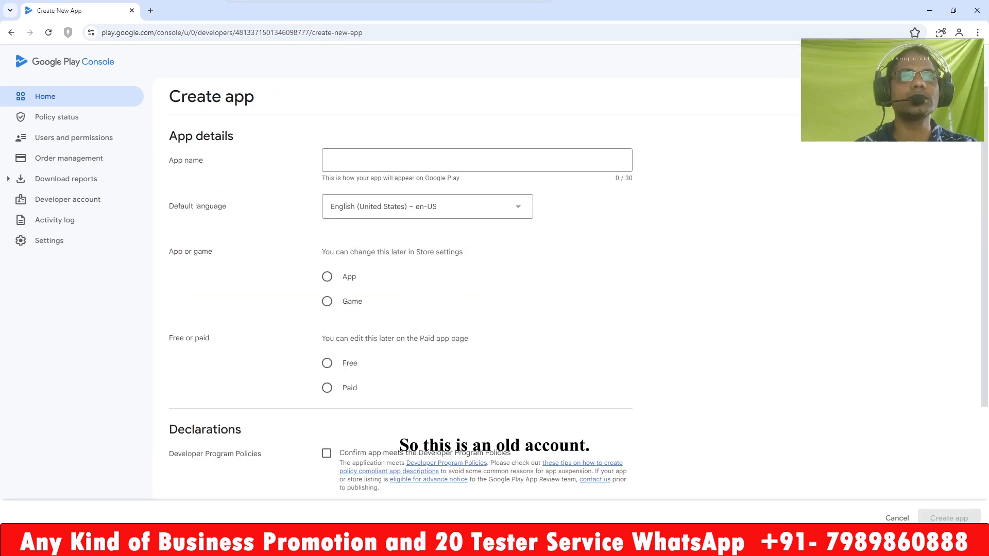
click(400, 533)
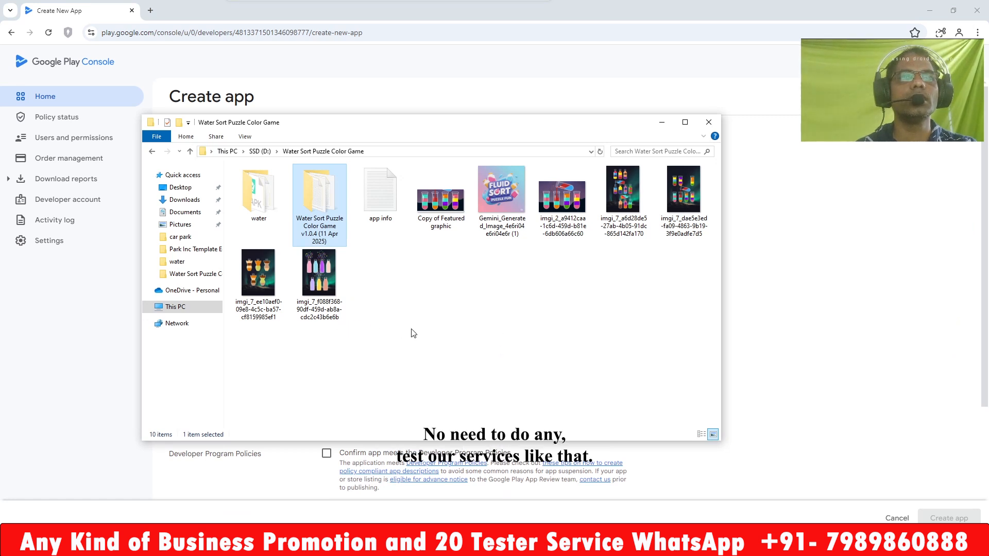
click(360, 208)
double_click(360, 208)
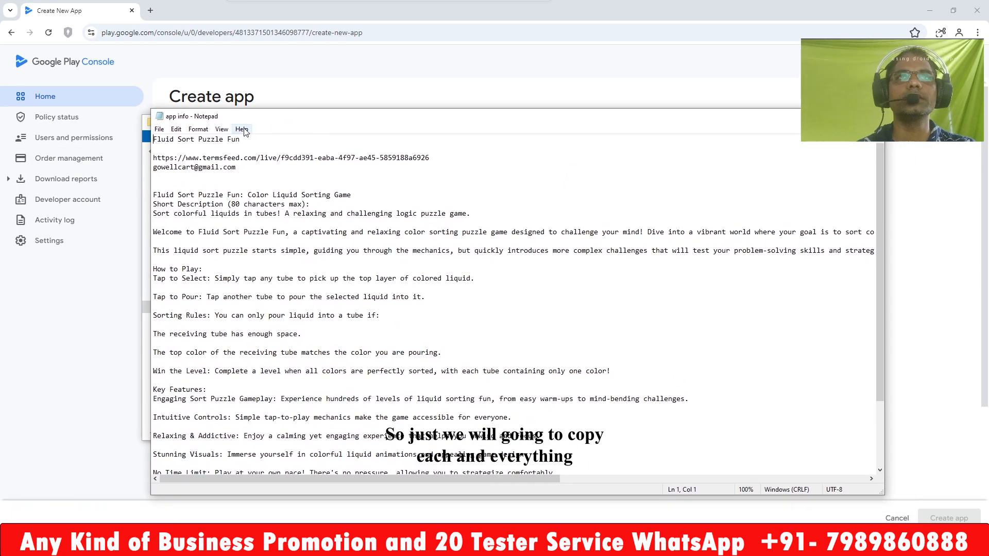
drag(240, 139, 161, 139)
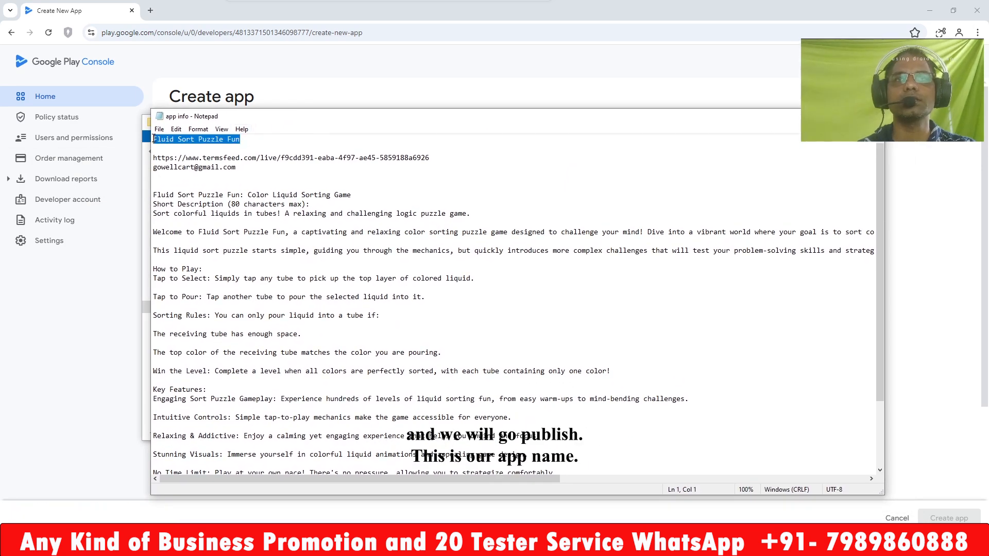
key(ctrl+c)
click(335, 72)
click(350, 160)
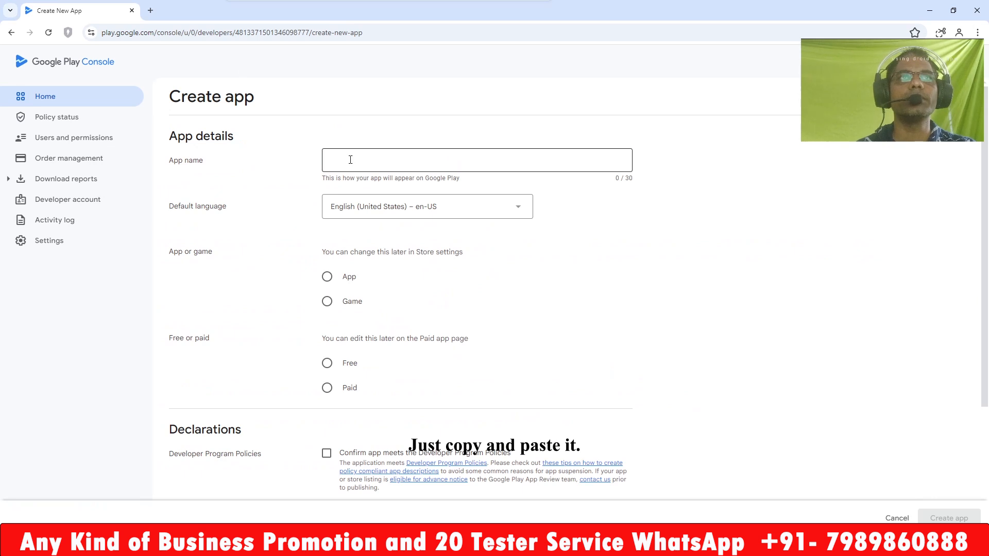
key(ctrl+v)
- Mark the app as a free game, accept the Developer Program Policies and US export laws declarations, and create the app
click(328, 301)
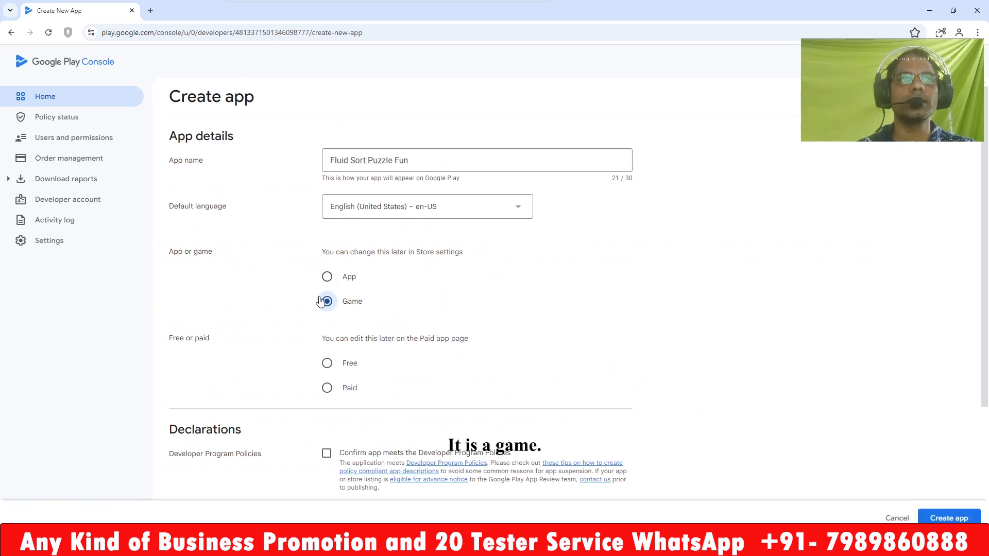
click(327, 363)
scroll(447, 318, down, 3)
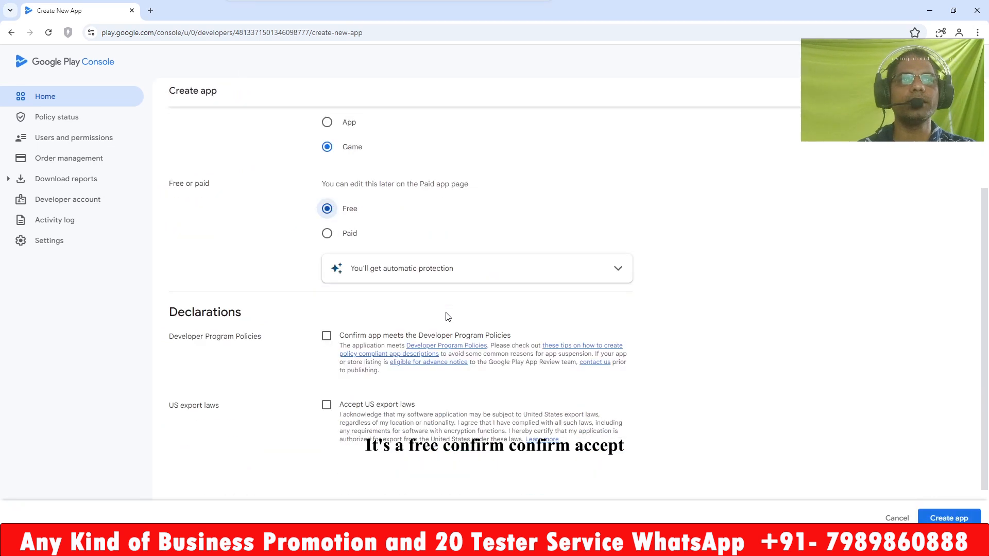
click(327, 336)
click(327, 405)
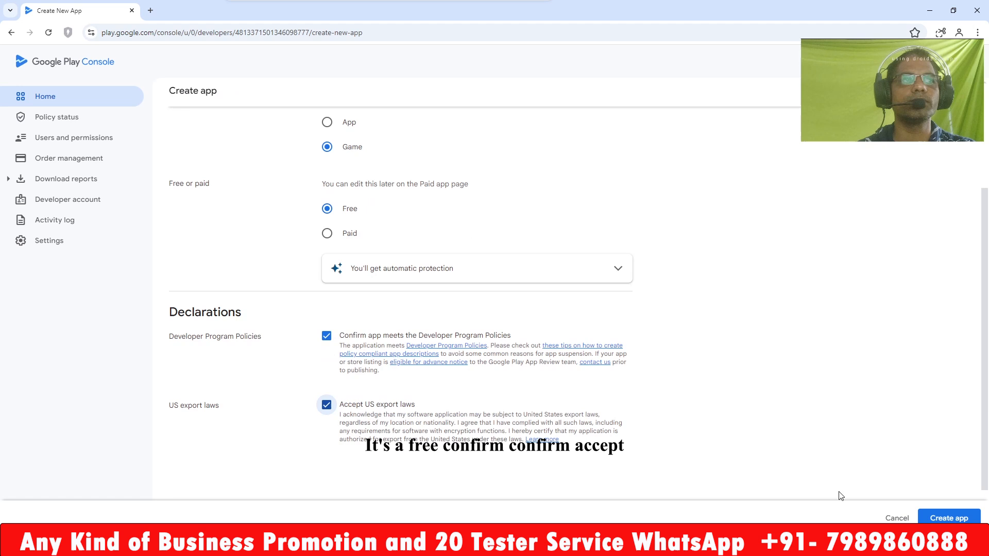
click(939, 520)
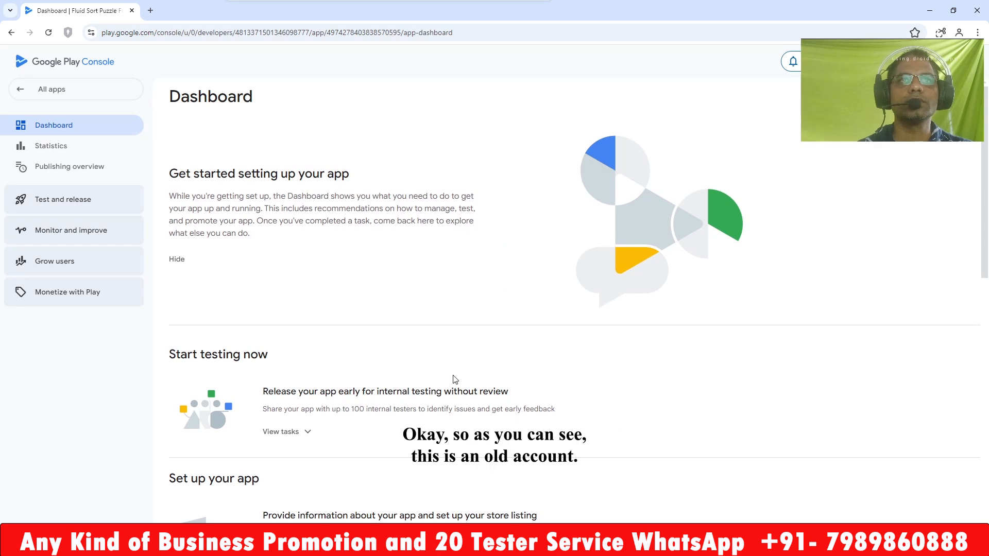
- Expand the tasks for providing app information and setting up the store listing, and open the privacy policy task
scroll(454, 376, down, 3)
scroll(454, 376, down, 8)
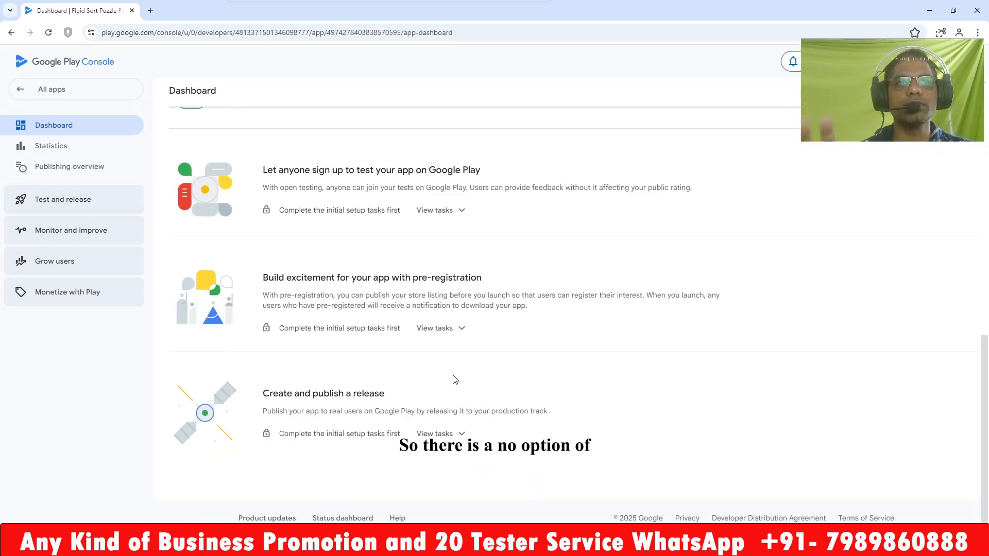
scroll(454, 379, up, 2)
scroll(454, 376, up, 2)
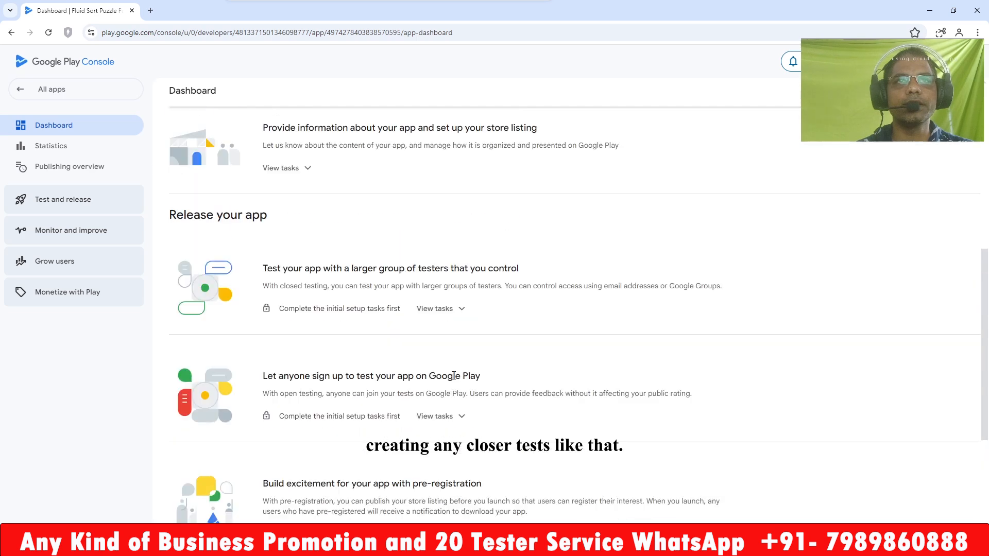
scroll(454, 376, up, 1)
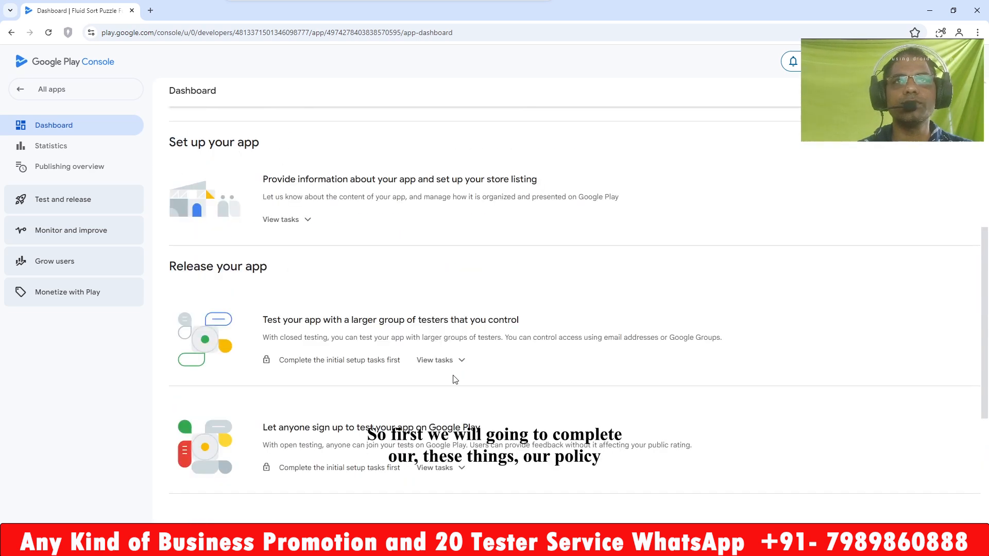
scroll(456, 380, up, 2)
click(283, 324)
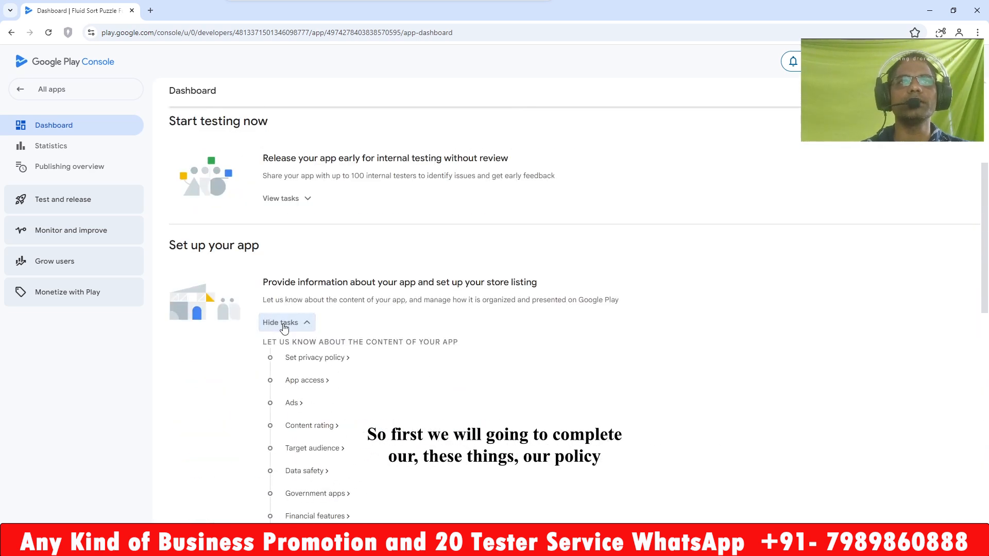
click(304, 360)
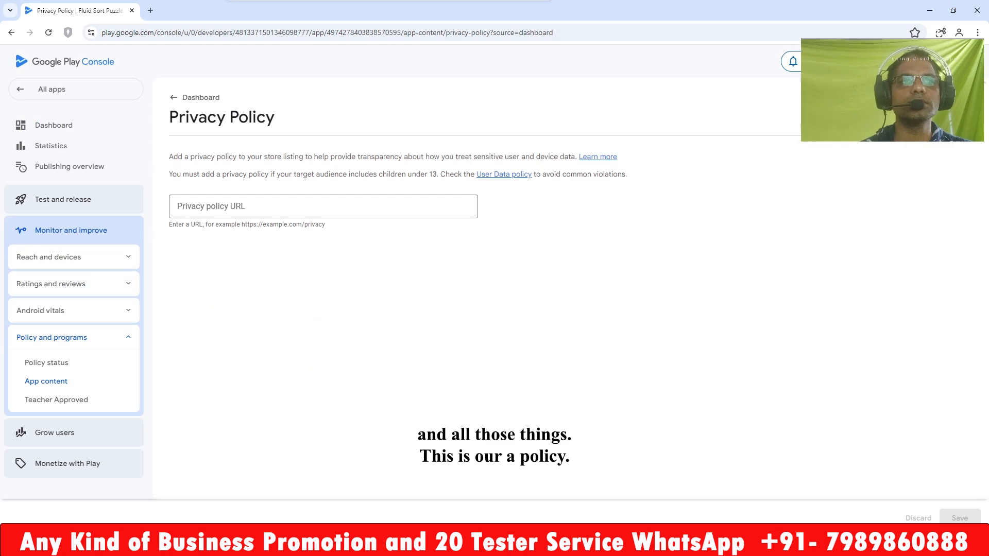
- Copy the termsfeed.com privacy policy link from the app info file, enter it as the privacy policy URL, and save it
key(alt+Tab)
click(170, 161)
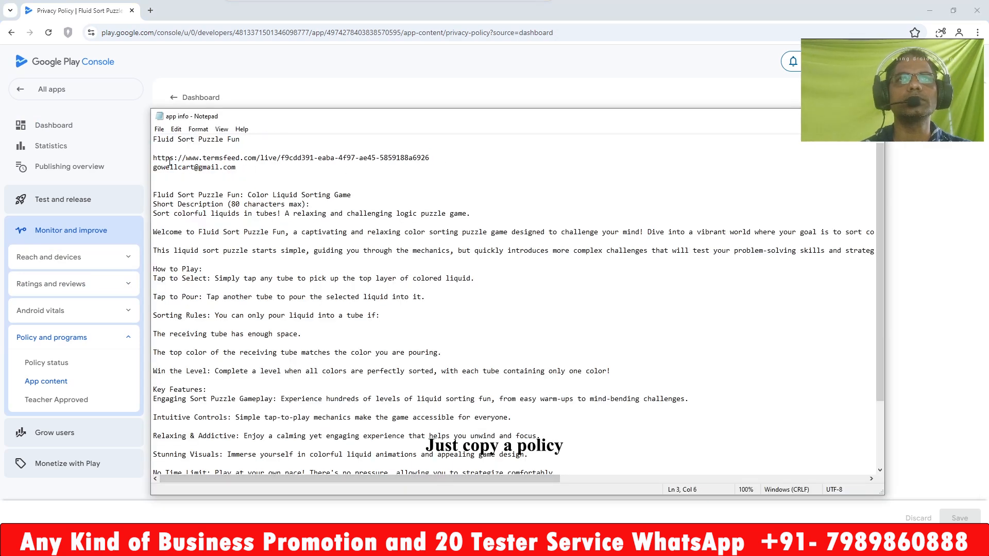
key(End)
key(shift+Home)
key(ctrl+c)
key(alt+Tab)
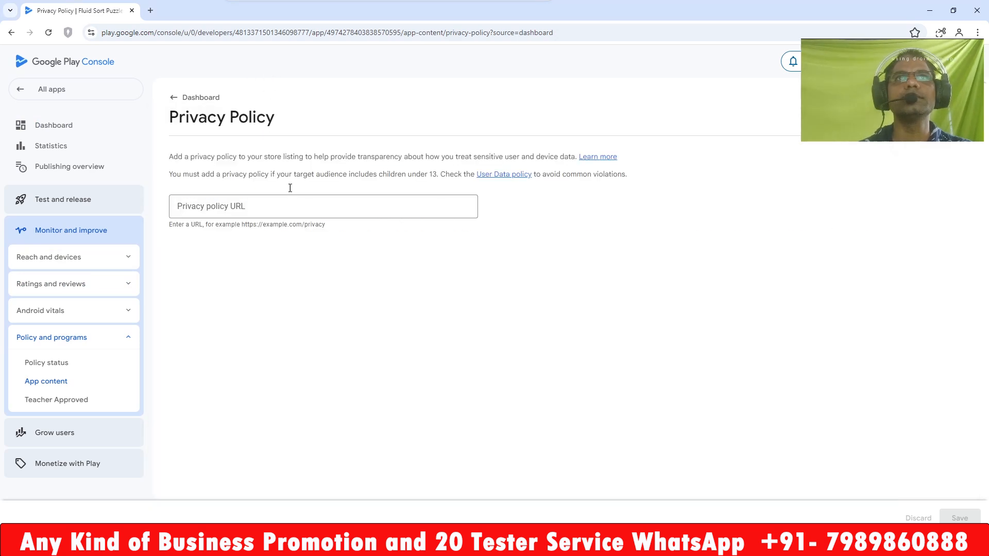
click(289, 209)
key(ctrl+v)
click(959, 518)
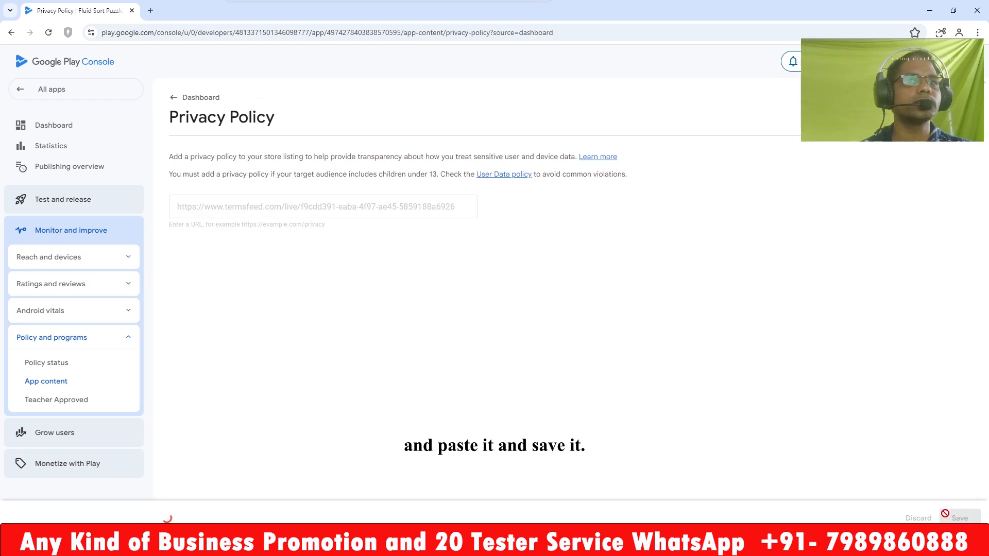
- Complete the App access task by declaring that all functionality is available without any access restrictions, and save it
click(175, 98)
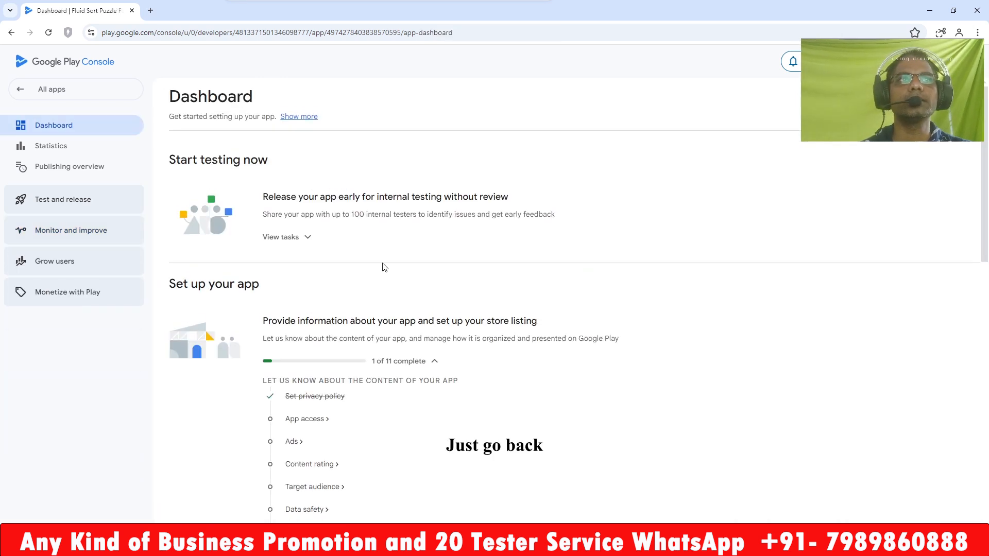
click(319, 418)
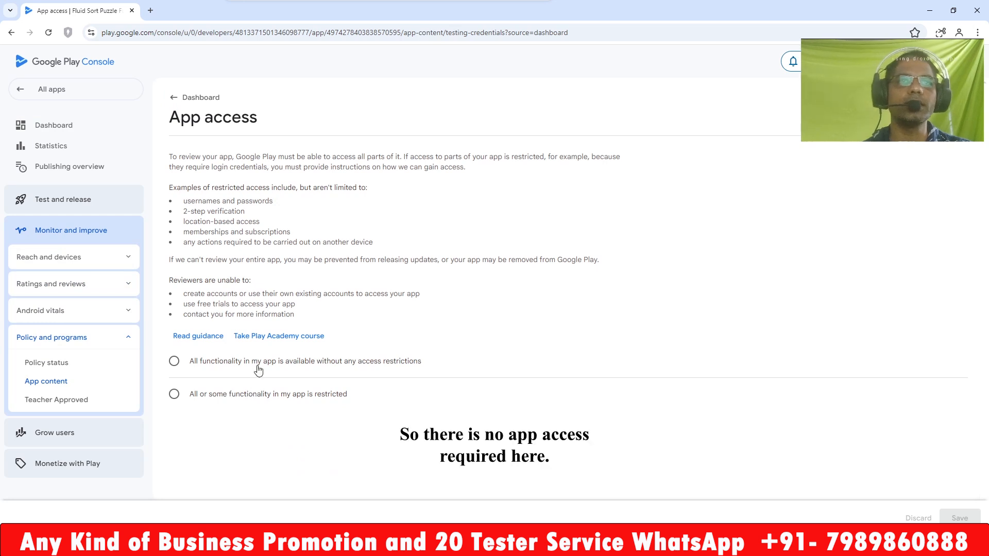
click(297, 361)
click(959, 518)
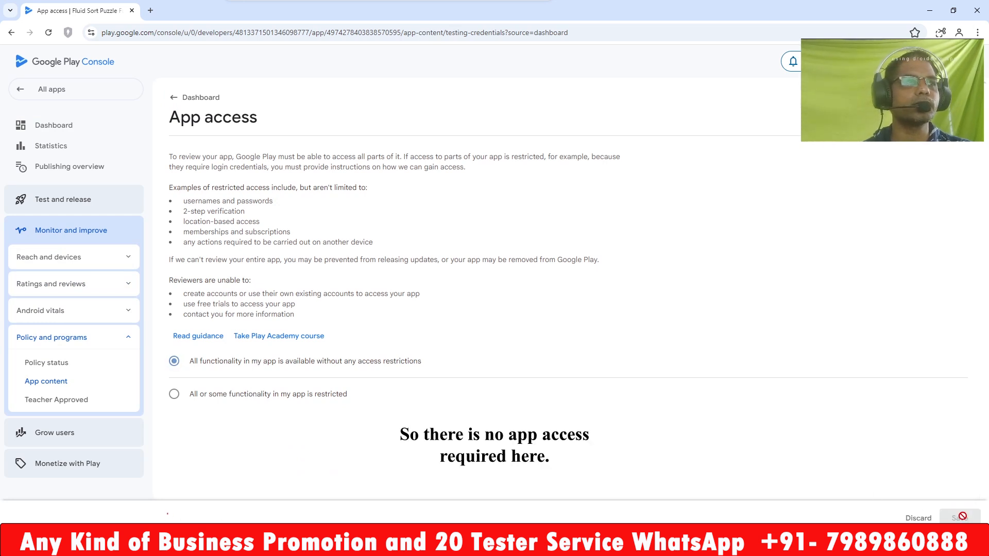
- Complete the Ads task from the dashboard by declaring that the app contains ads, and save the declaration
click(180, 98)
scroll(384, 233, down, 1)
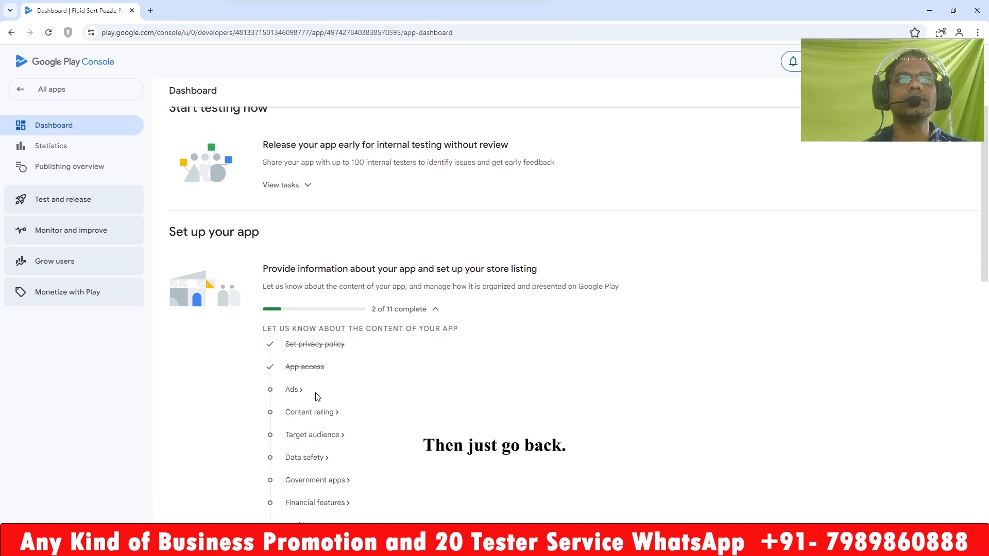
click(299, 391)
click(326, 217)
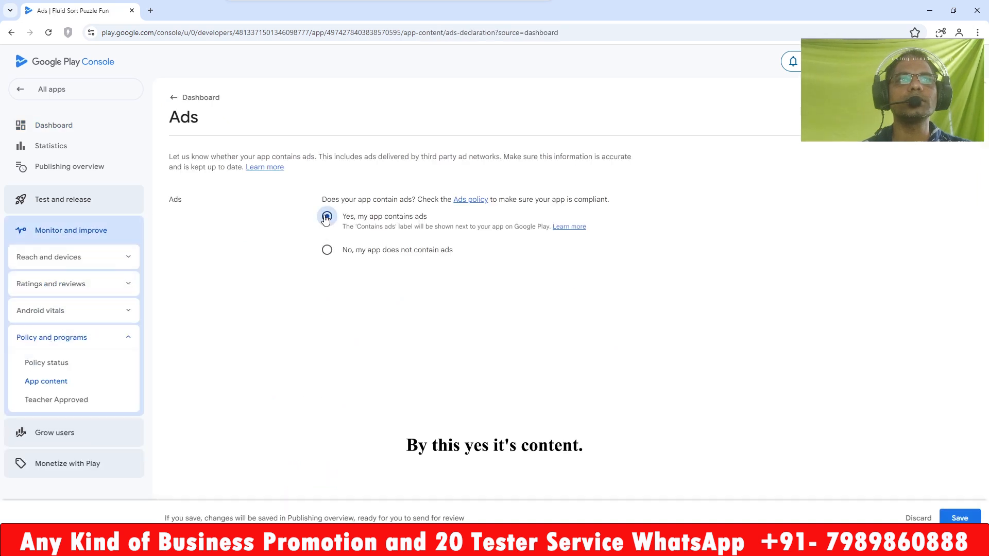
click(959, 518)
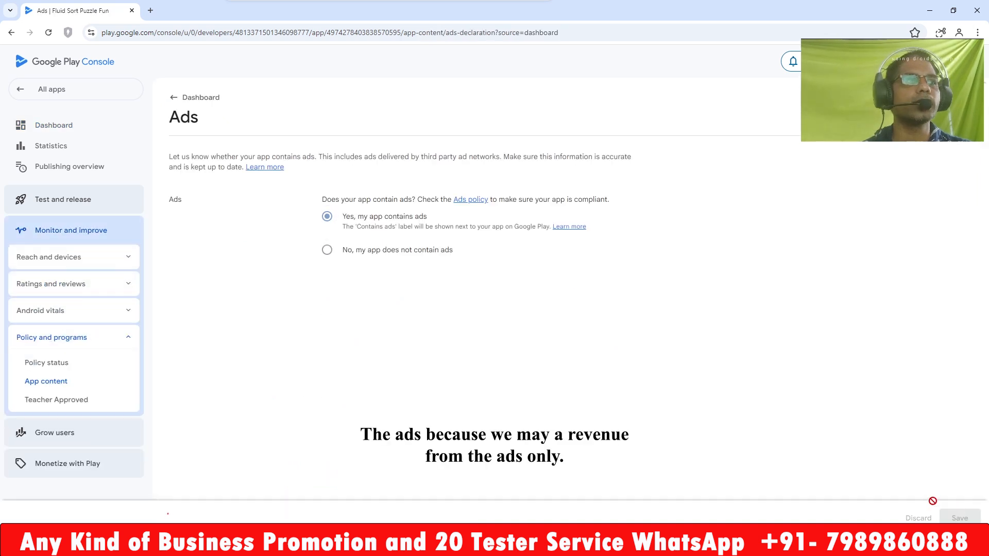
- Open the content rating questionnaire from the setup tasks and enter the contact email address copied from the app info file
click(174, 106)
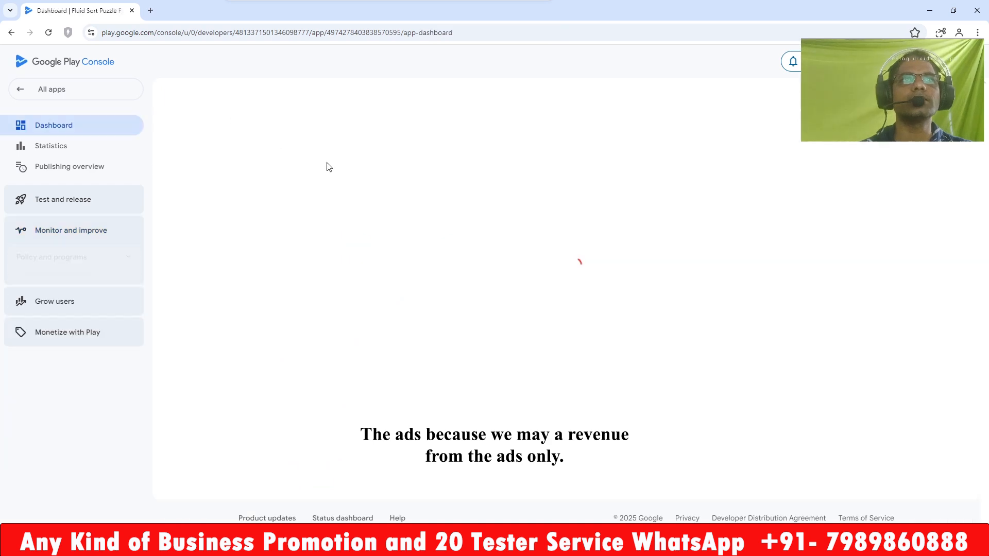
scroll(471, 270, down, 3)
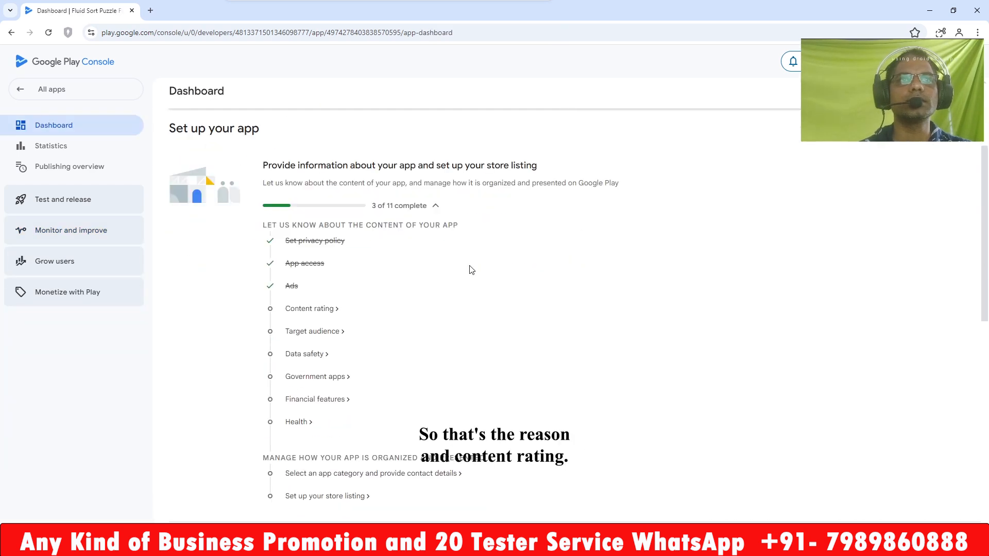
click(307, 309)
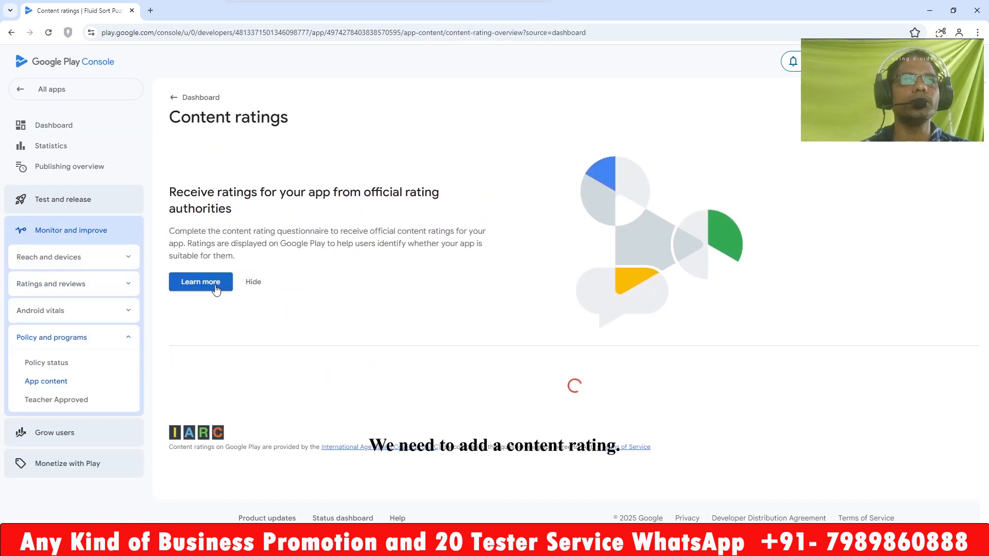
key(alt+Tab)
click(244, 166)
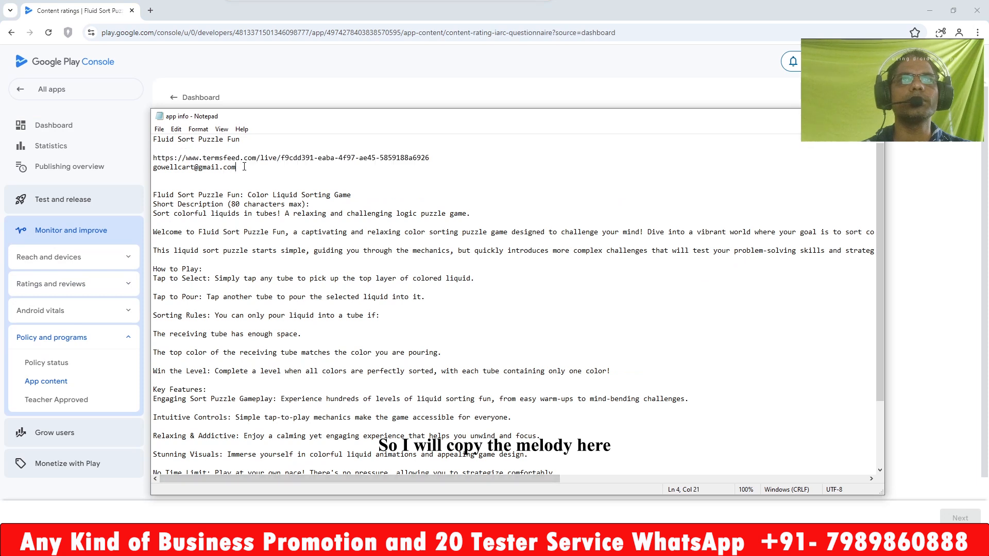
drag(244, 166, 146, 167)
key(ctrl+c)
key(alt+Tab)
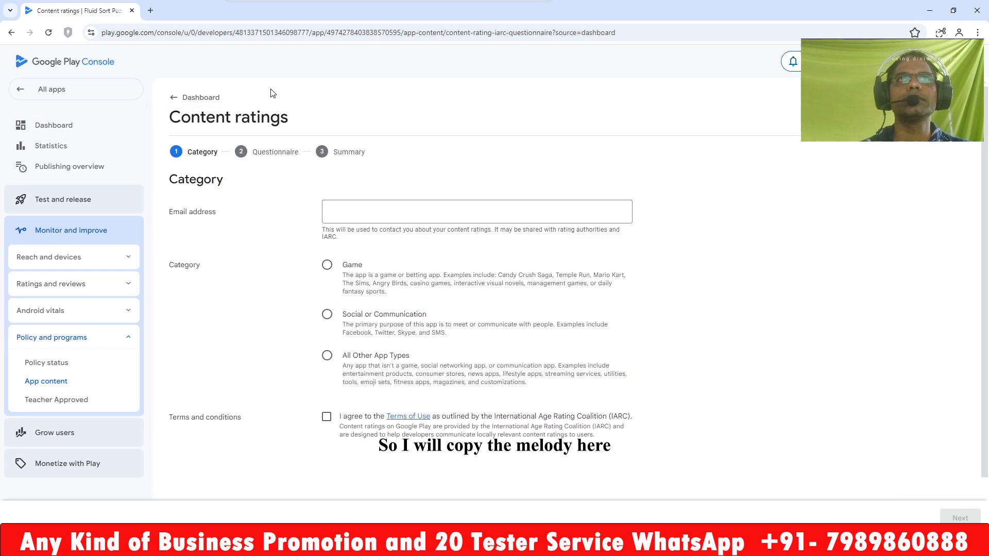
click(417, 217)
key(ctrl+v)
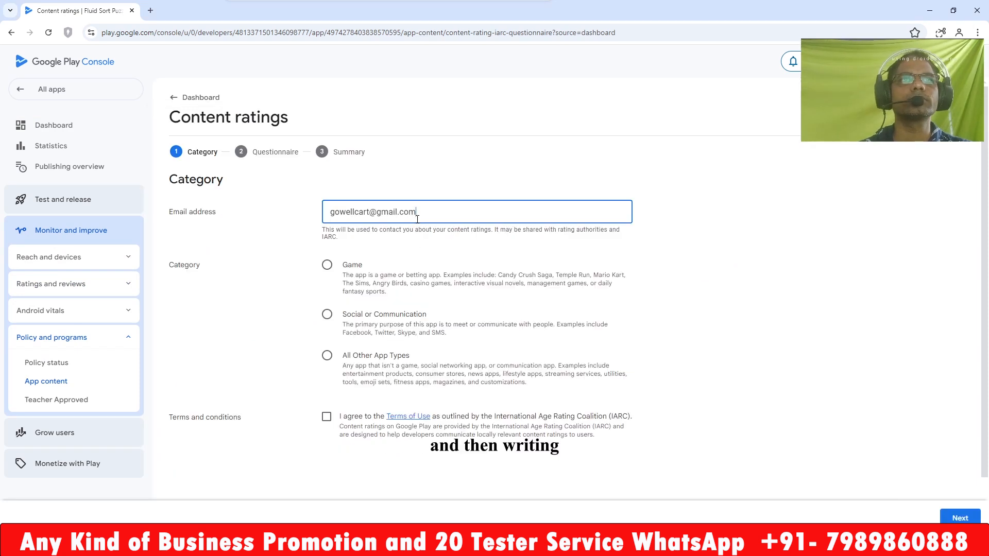
- Set the content rating category to Game, agree to the IARC Terms of Use, and proceed to the questionnaire
click(327, 265)
click(329, 412)
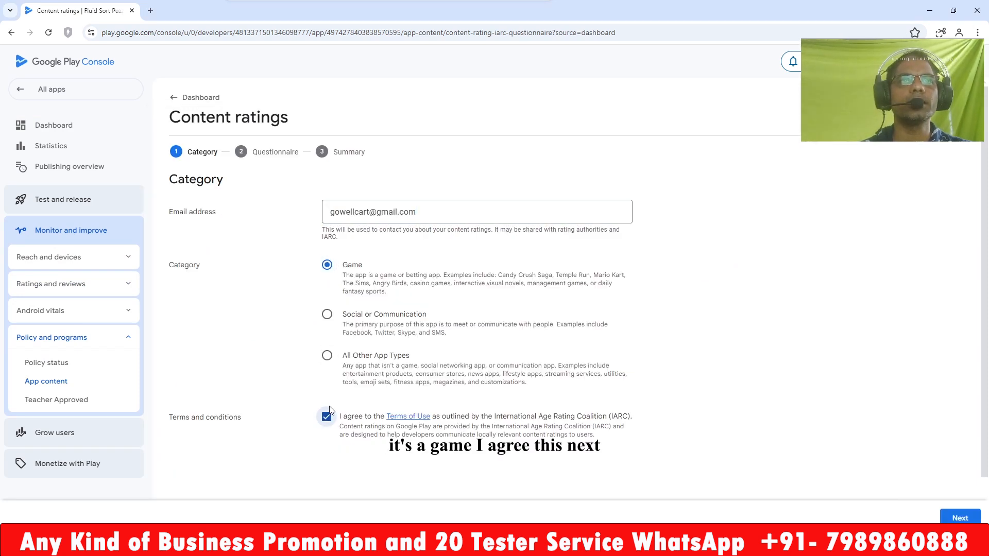
click(961, 519)
- Answer No to the questionnaire's violence, fear, sexuality, gambling, and language questions
click(218, 274)
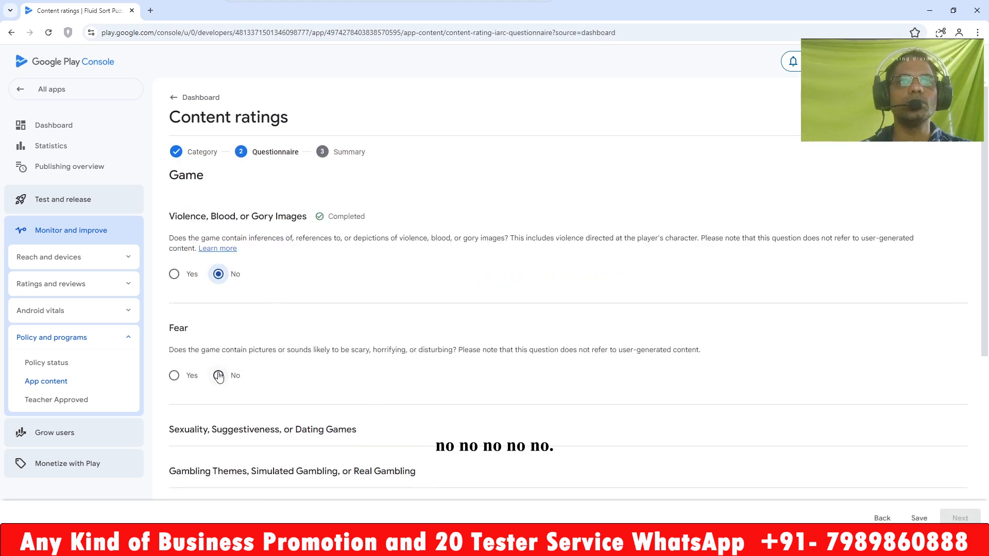
click(219, 376)
scroll(289, 311, down, 2)
click(219, 373)
scroll(300, 316, down, 3)
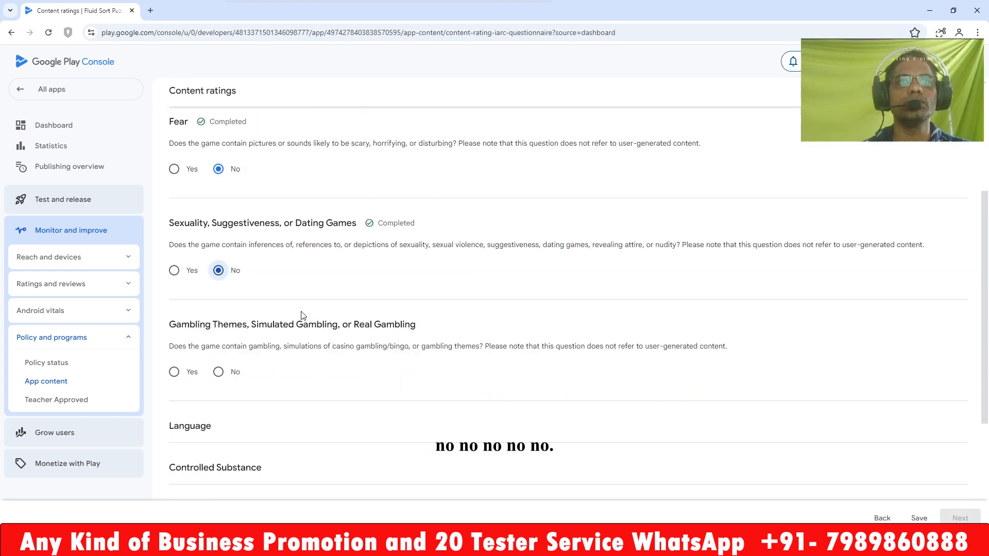
click(219, 321)
click(219, 414)
- Answer No to the controlled substance, crude humor, and digital purchases questions
scroll(316, 339, down, 4)
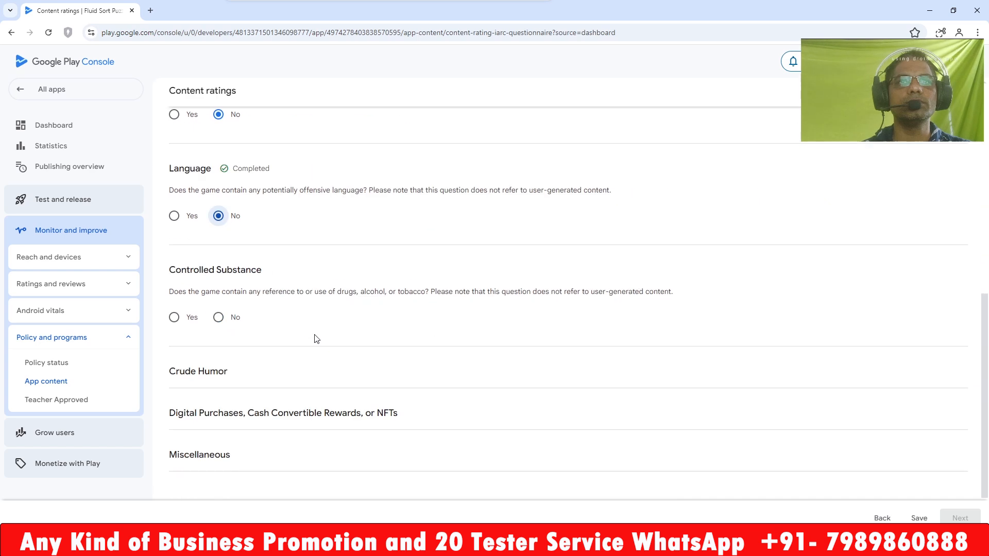
click(222, 320)
click(218, 417)
scroll(338, 316, down, 3)
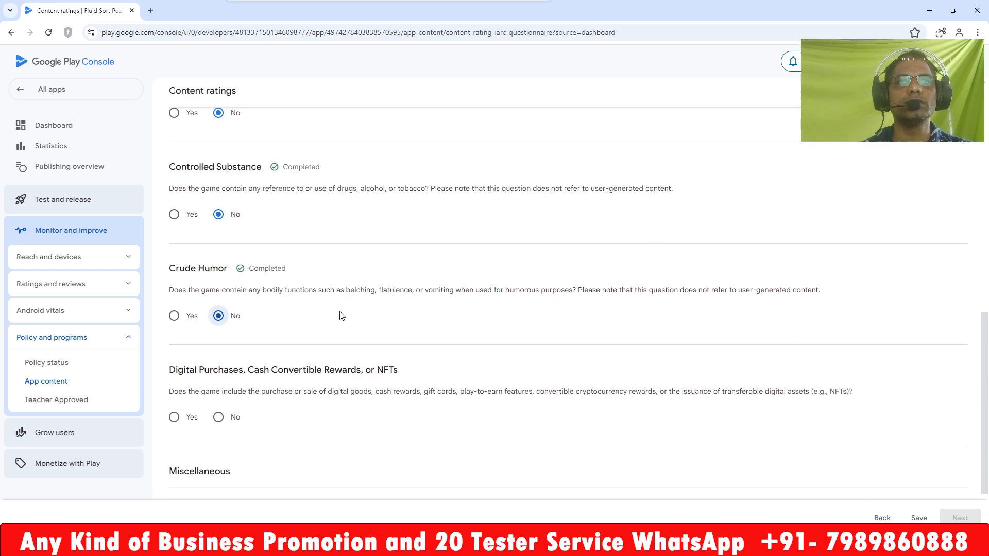
click(218, 366)
scroll(222, 356, down, 3)
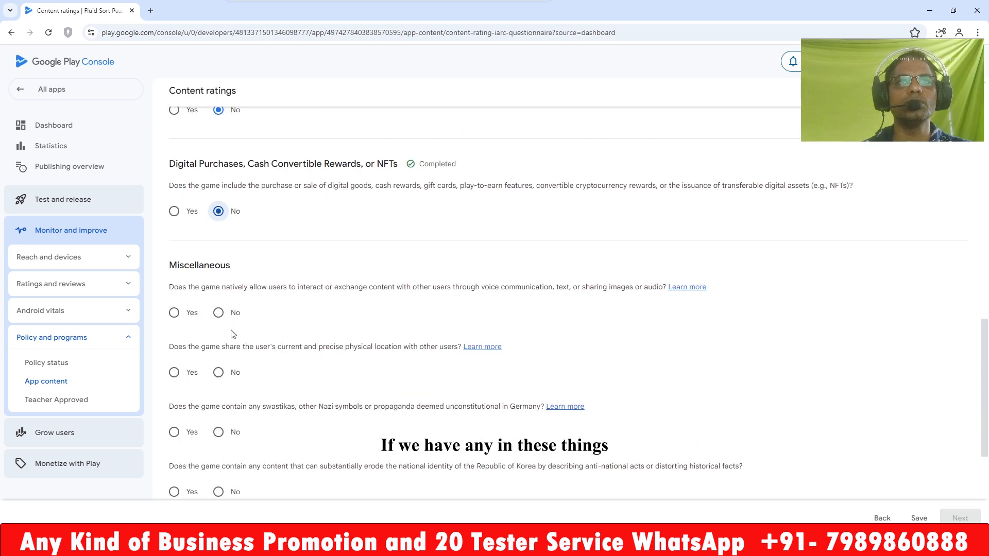
- Answer No to all the Miscellaneous questions, from user interaction and location sharing through terrorism and realistic crime descriptions
click(218, 313)
click(219, 373)
click(219, 433)
click(219, 492)
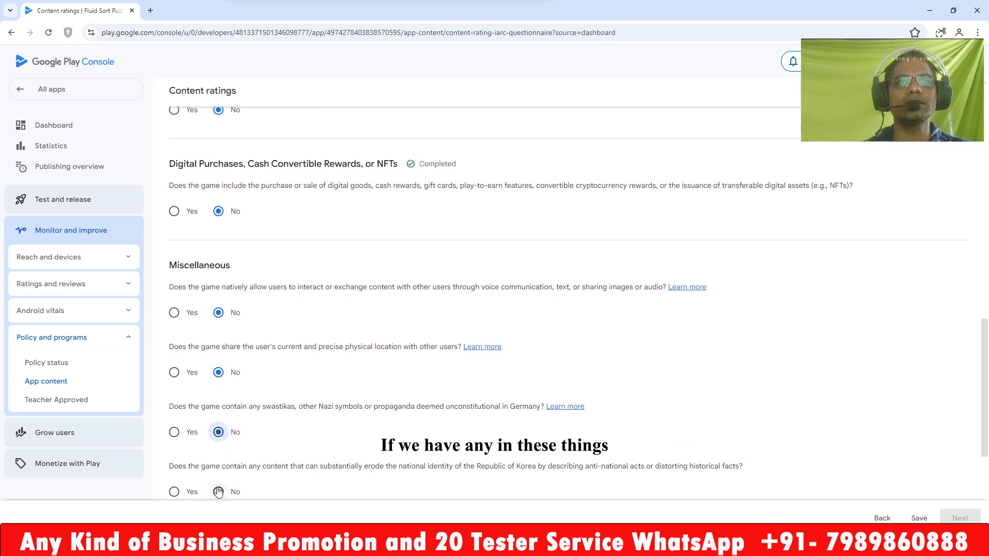
scroll(333, 345, down, 4)
click(218, 346)
click(219, 406)
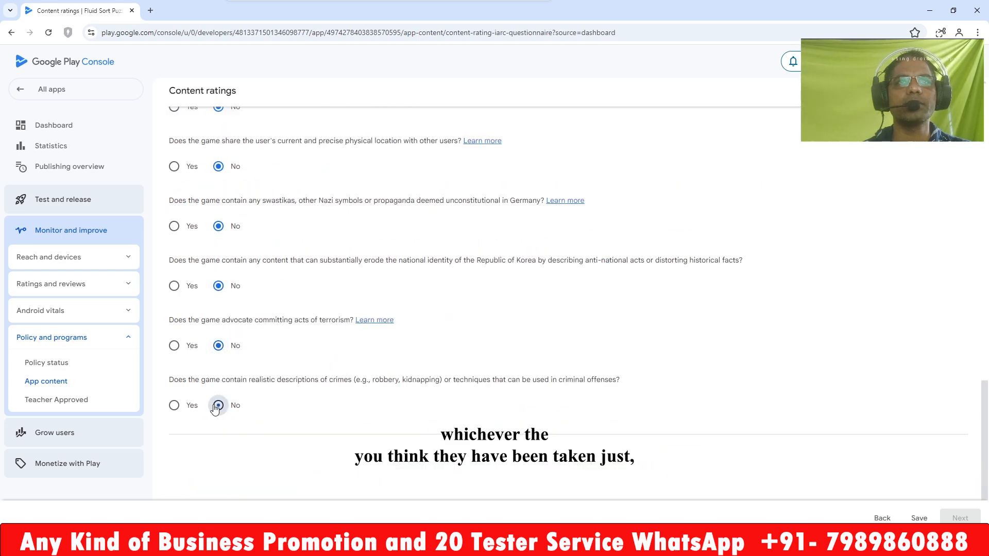
- Save the completed content rating questionnaire, submit its rating summary, and return to the dashboard
click(911, 517)
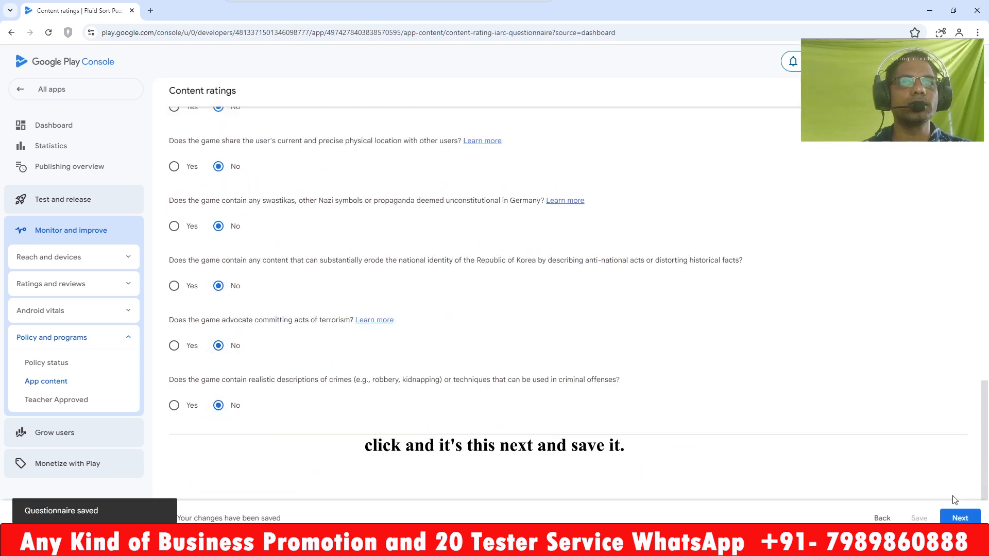
click(961, 519)
click(962, 518)
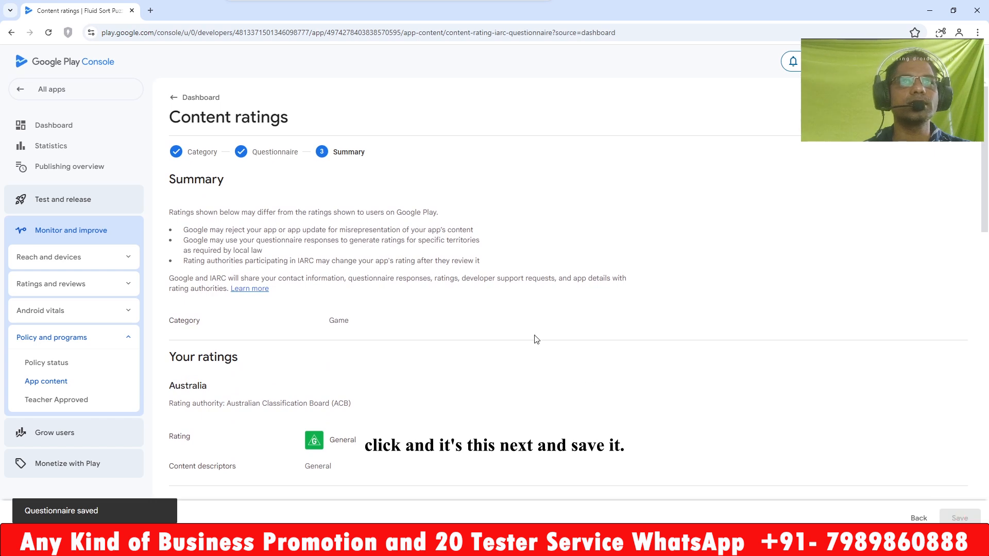
click(174, 100)
- Complete the Target audience task by setting the target age group to 18 and over, saving it, and returning to the dashboard
scroll(488, 239, down, 2)
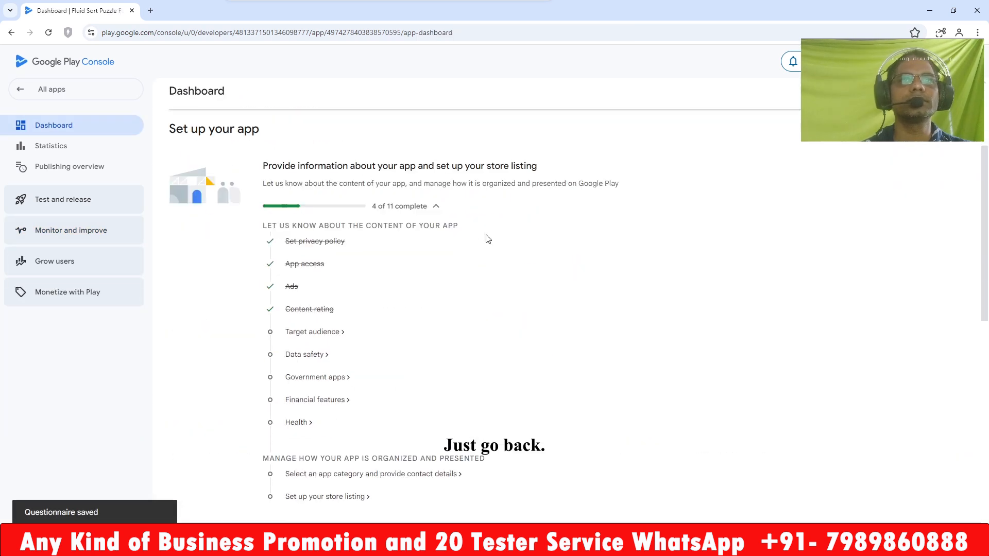
scroll(487, 239, down, 2)
click(316, 229)
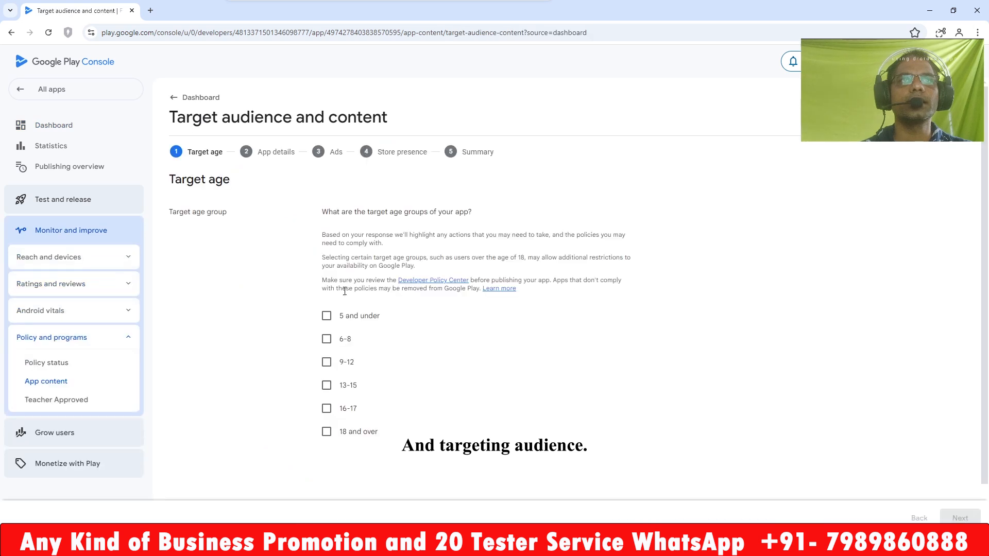
click(955, 519)
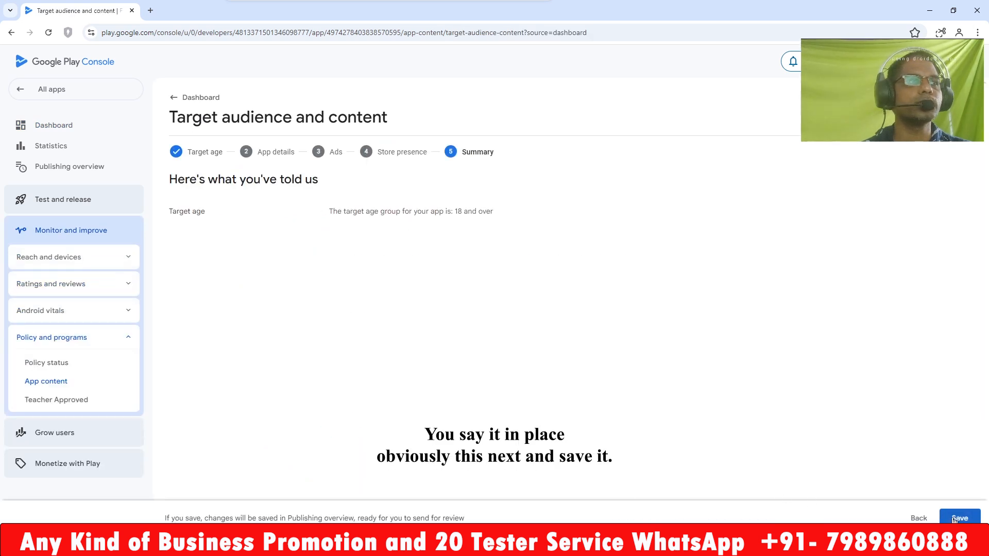
click(960, 519)
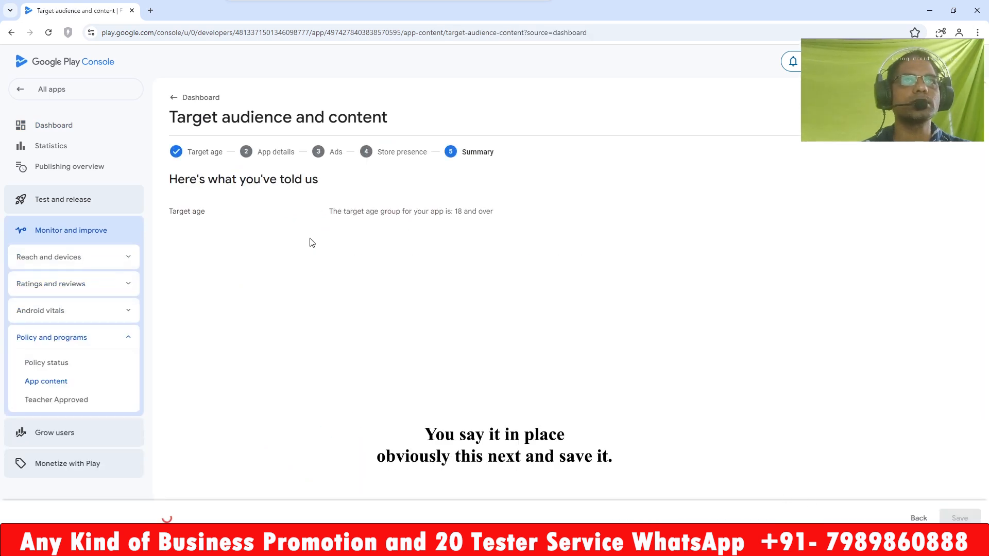
click(174, 102)
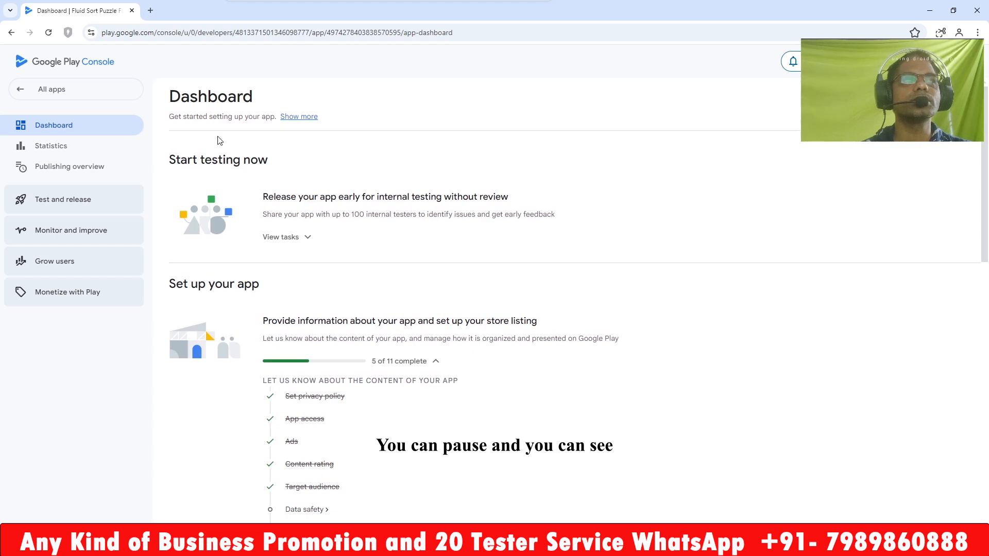
- Open the Data safety task, go through its introduction, and proceed to the data collection and security questions
scroll(334, 365, down, 3)
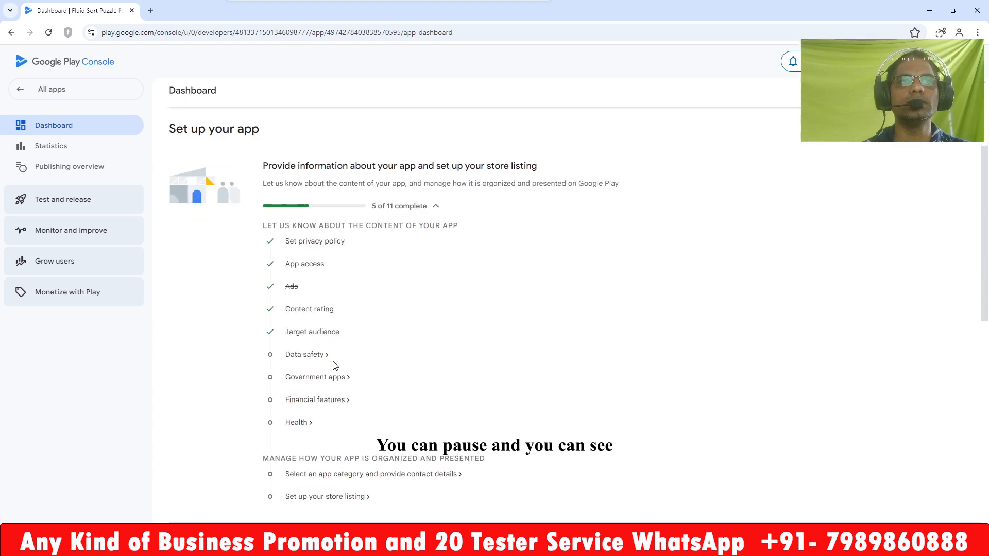
click(307, 358)
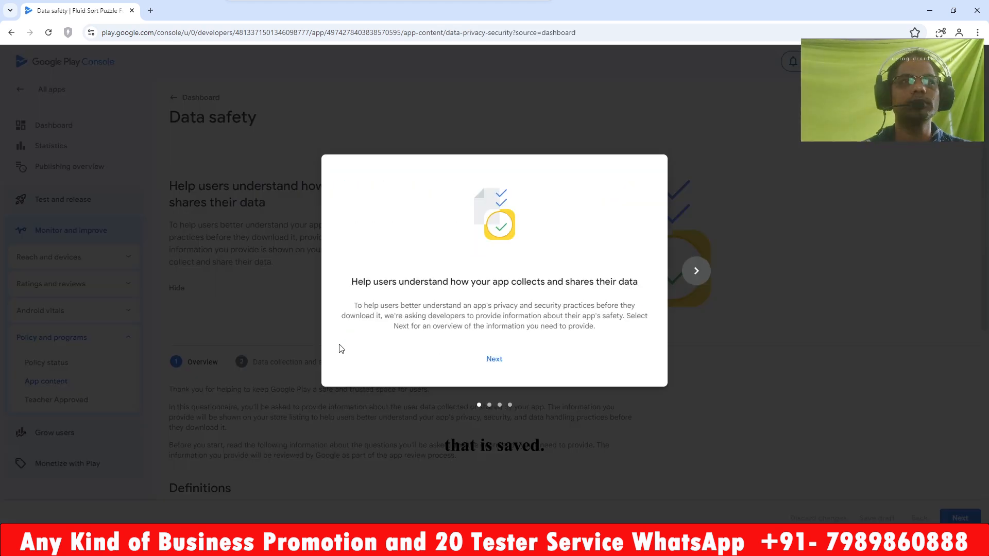
click(696, 271)
click(697, 271)
click(697, 271)
click(529, 357)
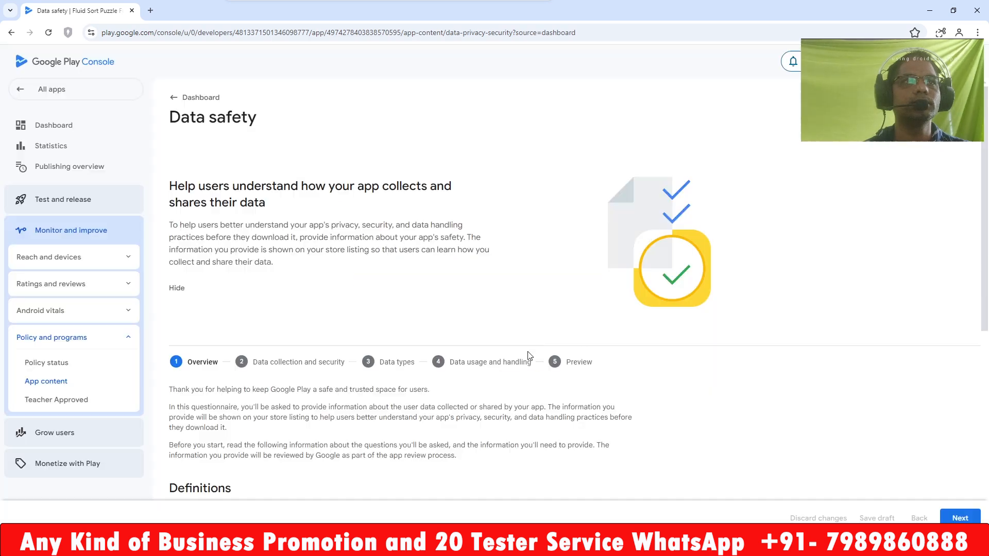
click(960, 518)
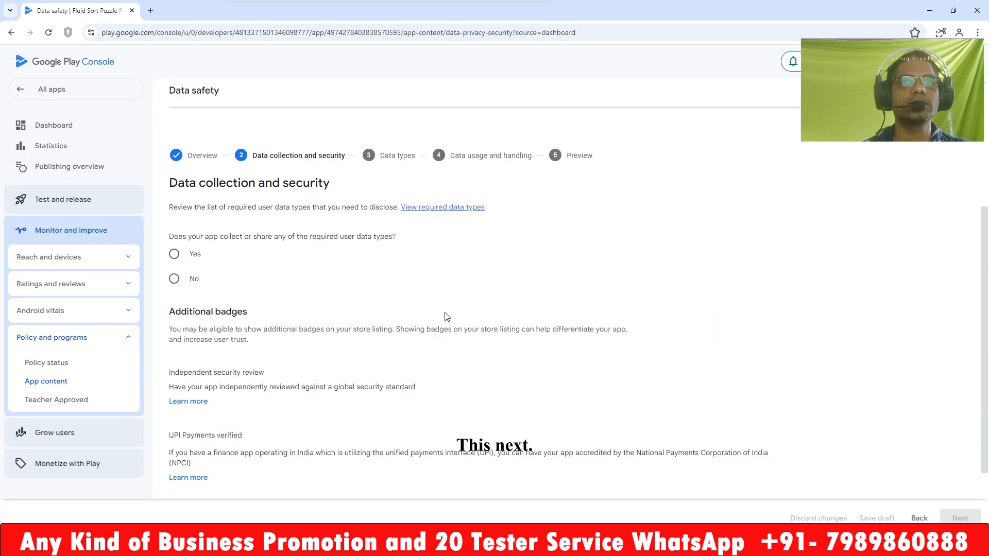
- Declare that the app collects user data encrypted in transit, allows no account creation and no outside-account login, and proceed to data types
click(178, 256)
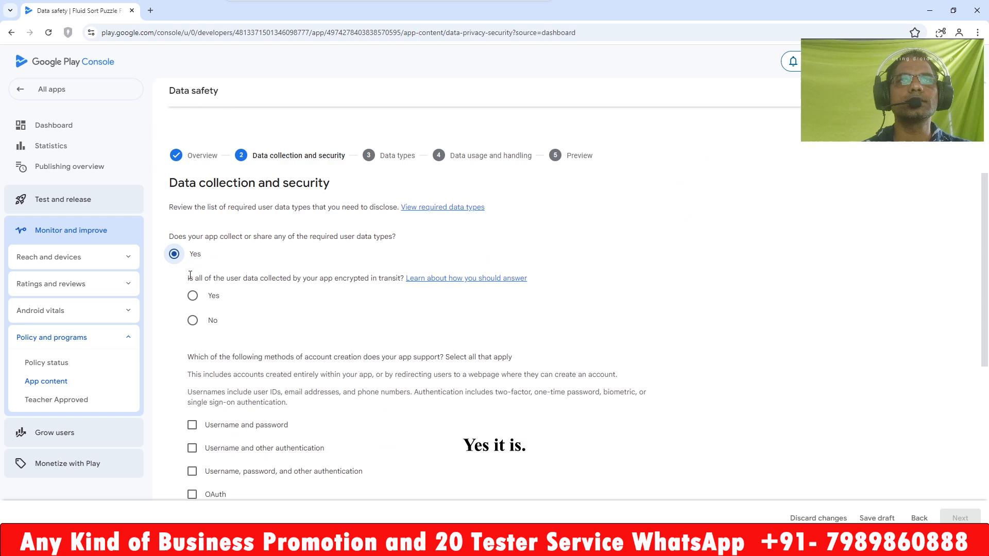
click(193, 296)
scroll(201, 298, down, 2)
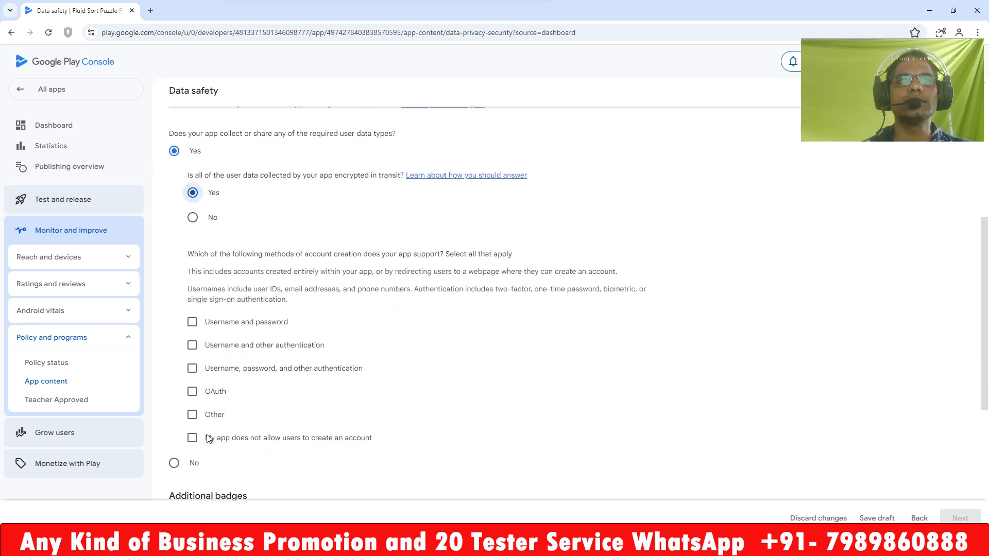
click(192, 438)
scroll(265, 405, down, 3)
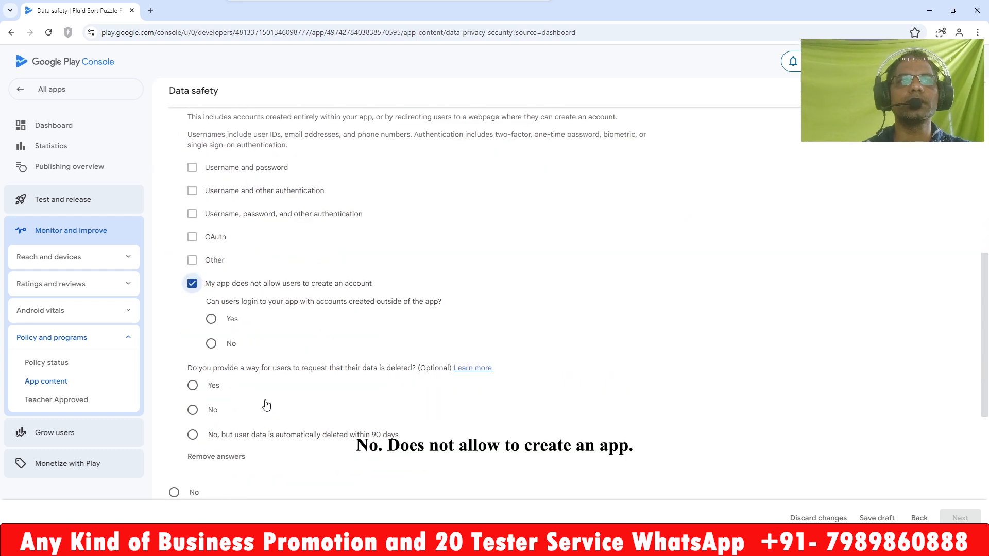
click(219, 349)
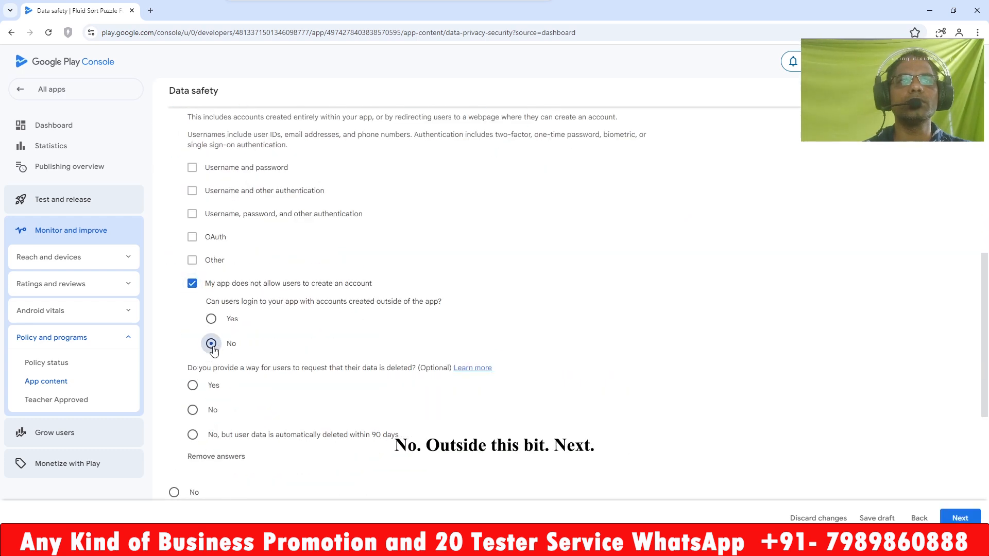
click(967, 510)
- Select Crash logs, Diagnostics, and Device or other IDs as the collected data types, and proceed to data usage and handling
scroll(695, 397, down, 9)
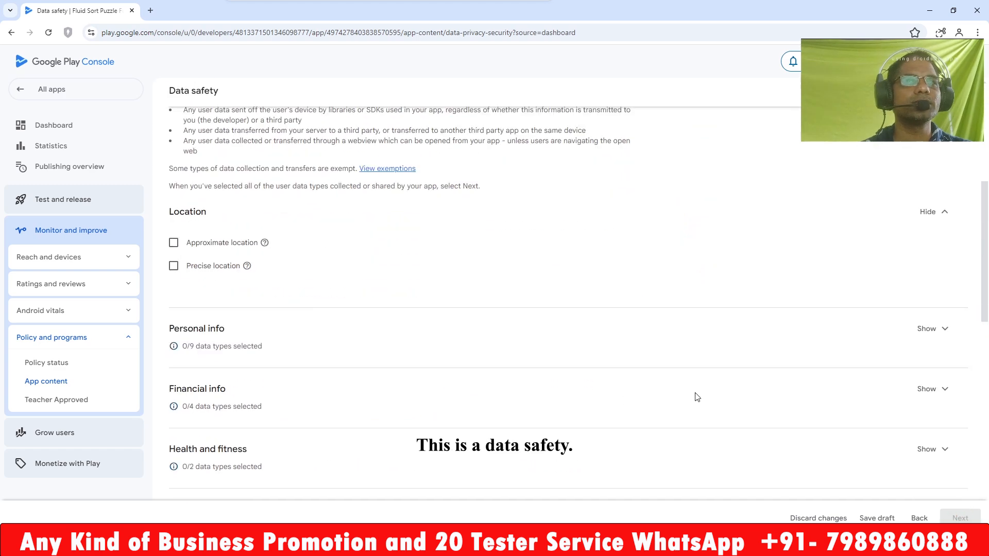
scroll(697, 397, down, 10)
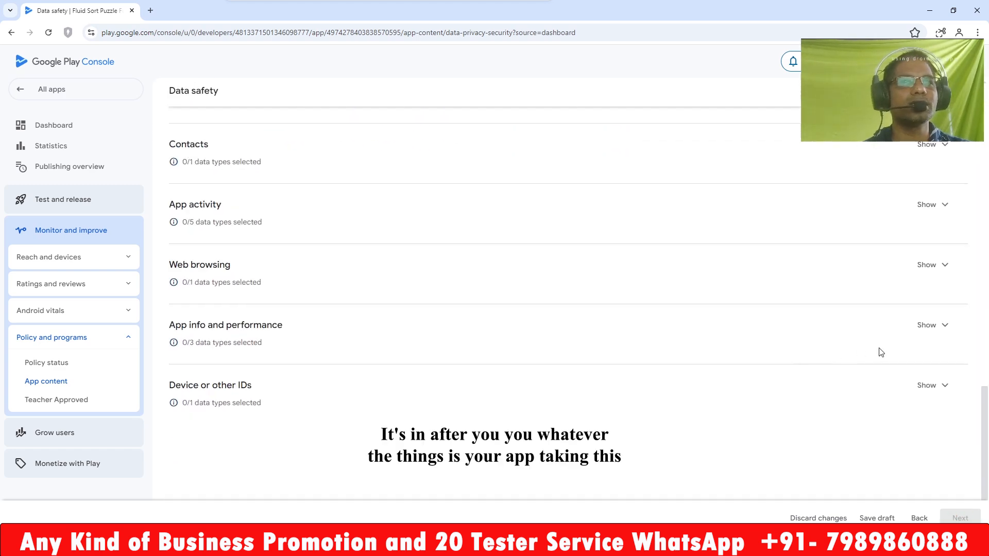
click(927, 325)
click(174, 299)
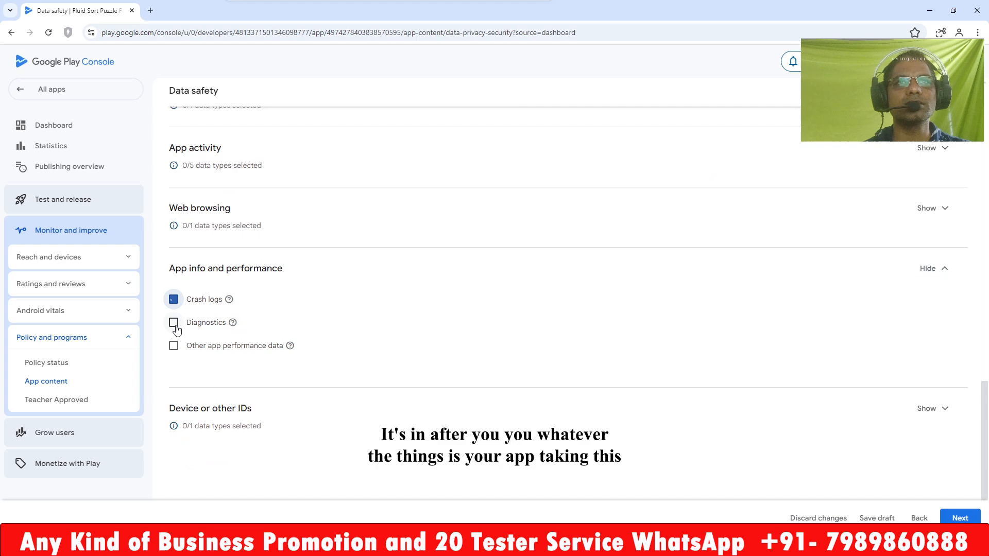
click(174, 323)
click(927, 408)
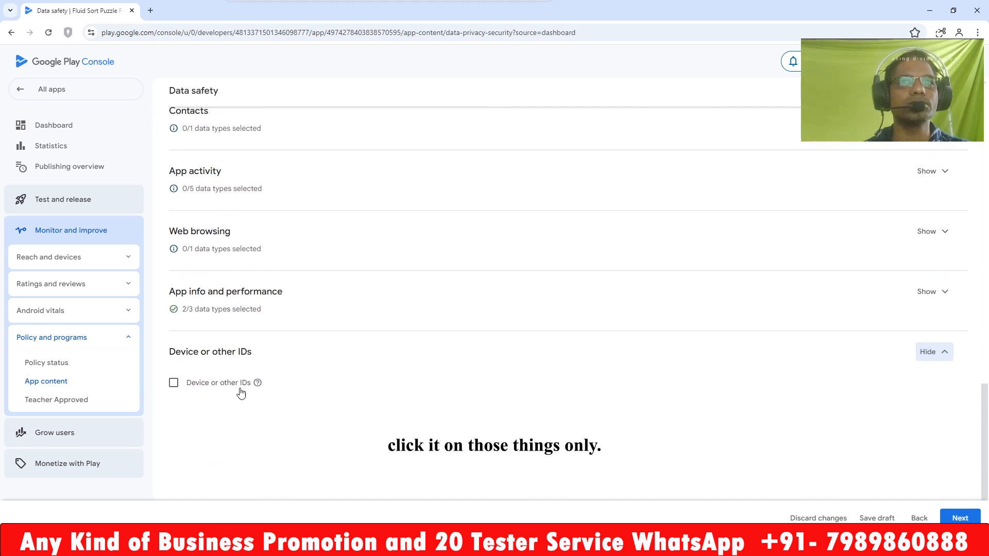
click(173, 383)
click(943, 518)
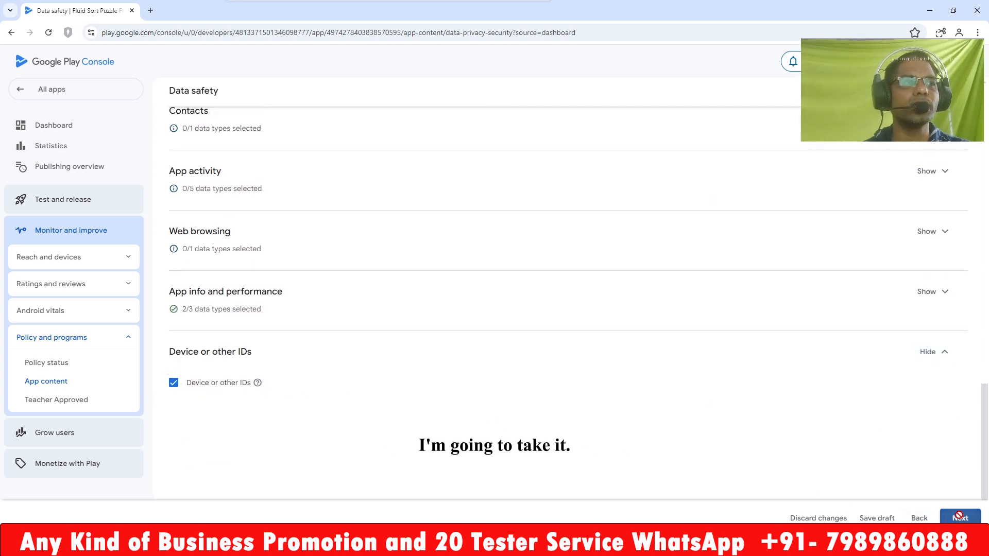
- Declare crash logs as collected, not processed ephemerally, and optional for users, for App functionality and Analytics, and save
click(916, 373)
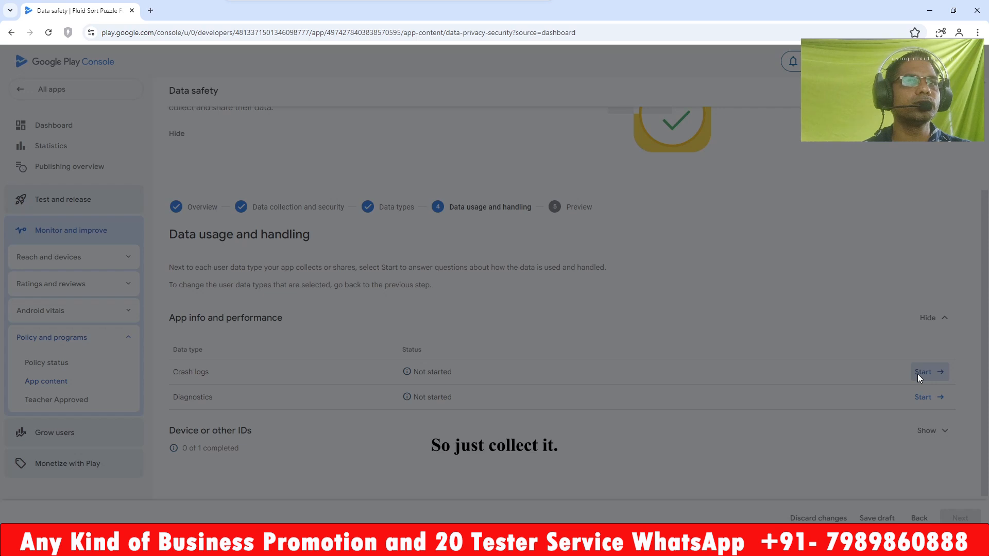
click(234, 188)
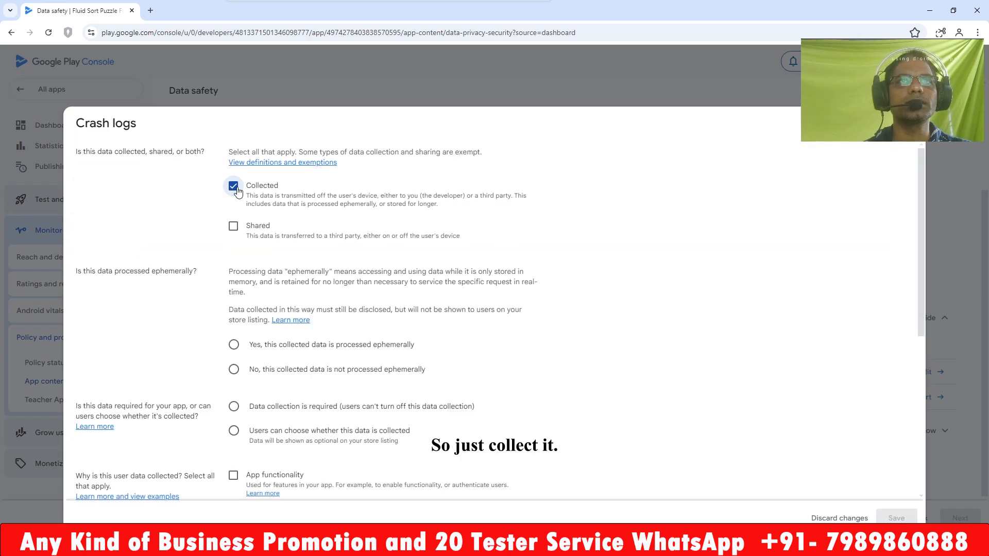
click(234, 371)
scroll(313, 339, down, 4)
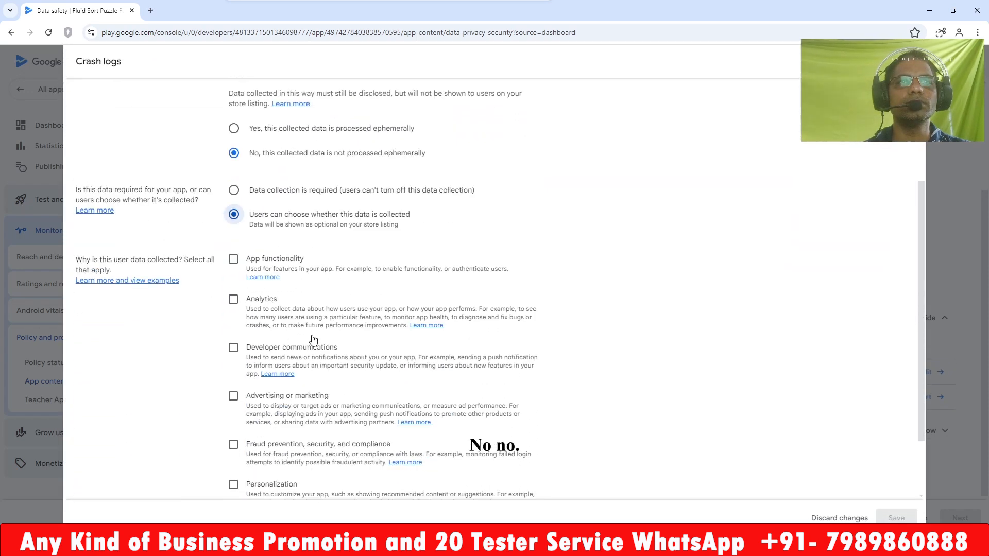
click(232, 259)
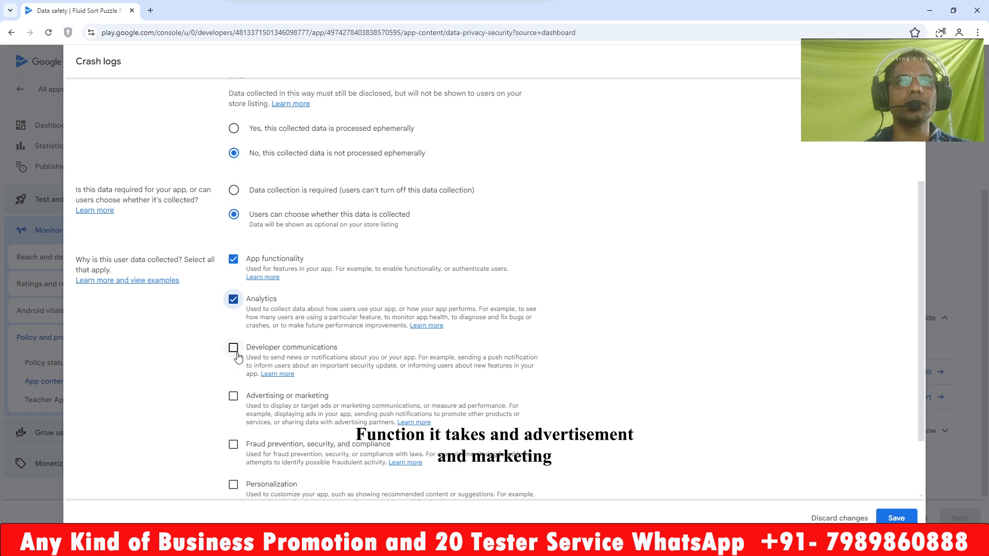
click(897, 517)
- Declare diagnostics as collected, not processed ephemerally, and optional for users, for App functionality and Analytics, and save
click(922, 397)
click(233, 186)
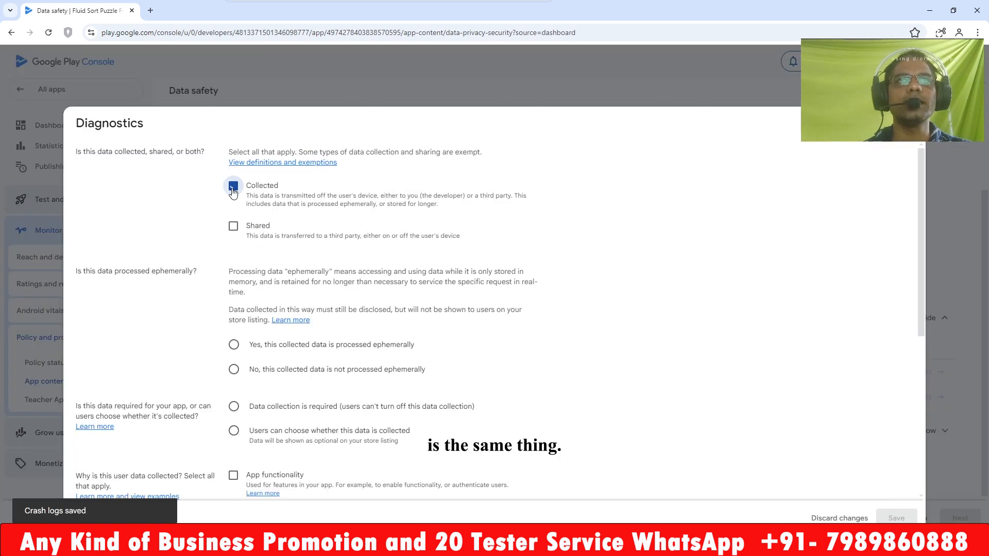
click(241, 371)
click(235, 431)
scroll(363, 325, down, 4)
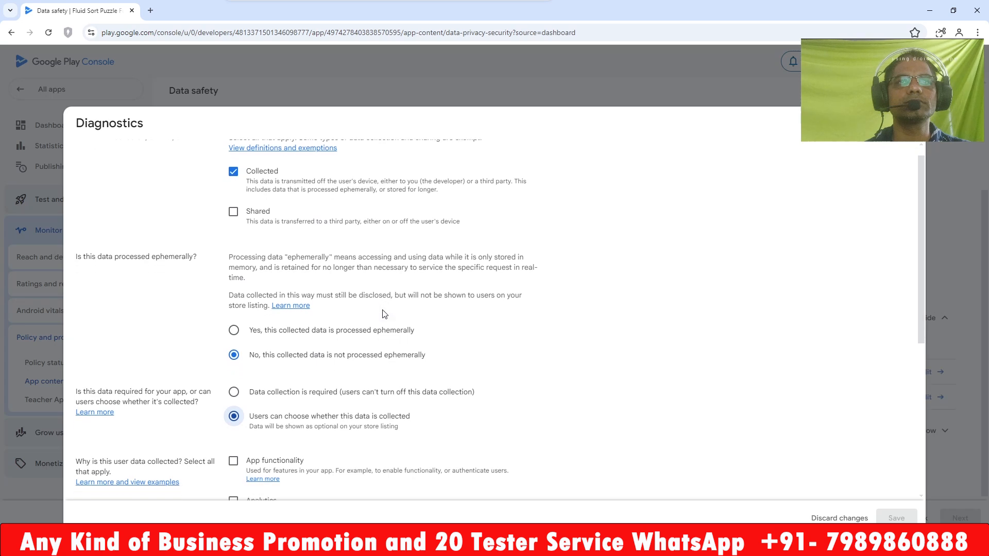
click(234, 259)
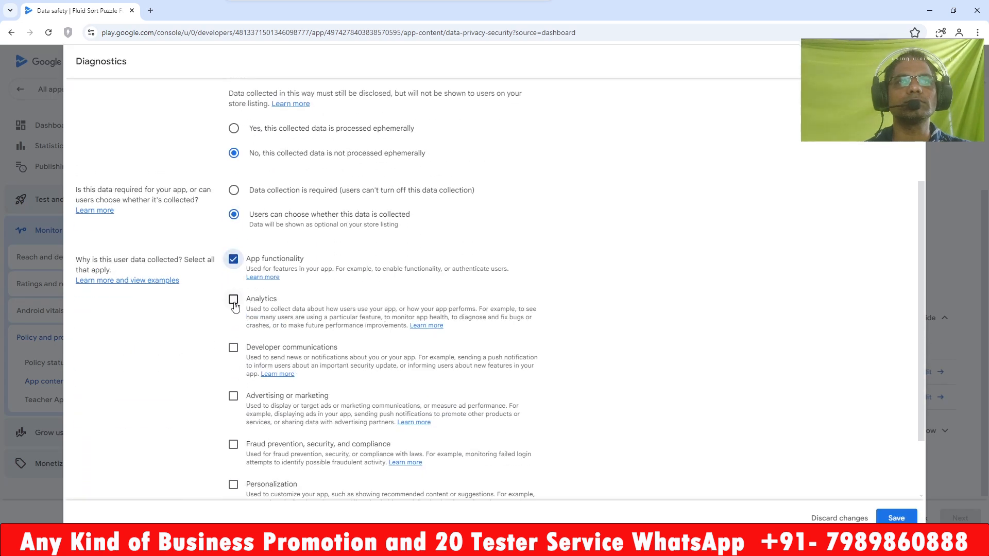
click(233, 300)
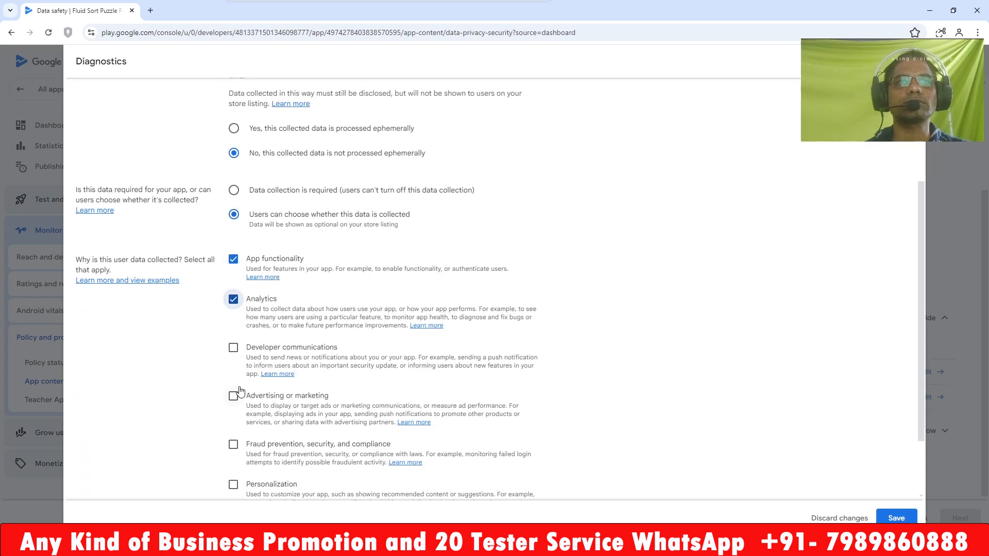
click(897, 518)
- Declare device or other IDs as collected, not processed ephemerally, and optional for users, for App functionality and Analytics, and save
click(923, 428)
click(923, 432)
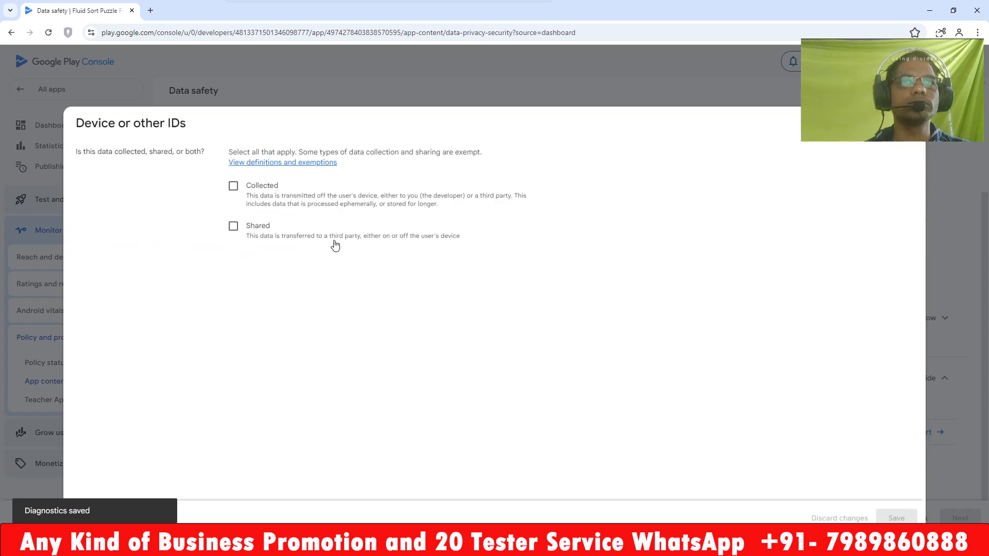
click(233, 186)
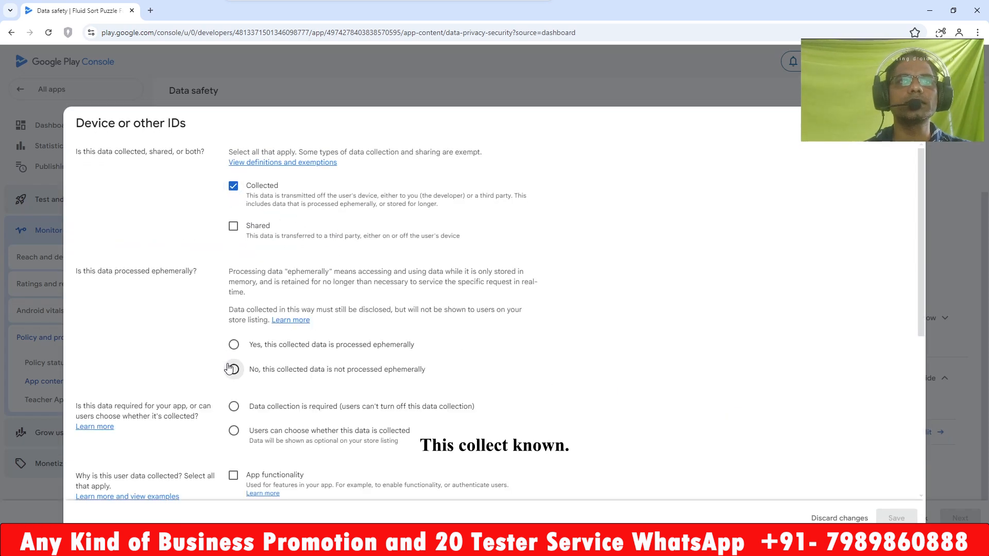
scroll(328, 385, down, 4)
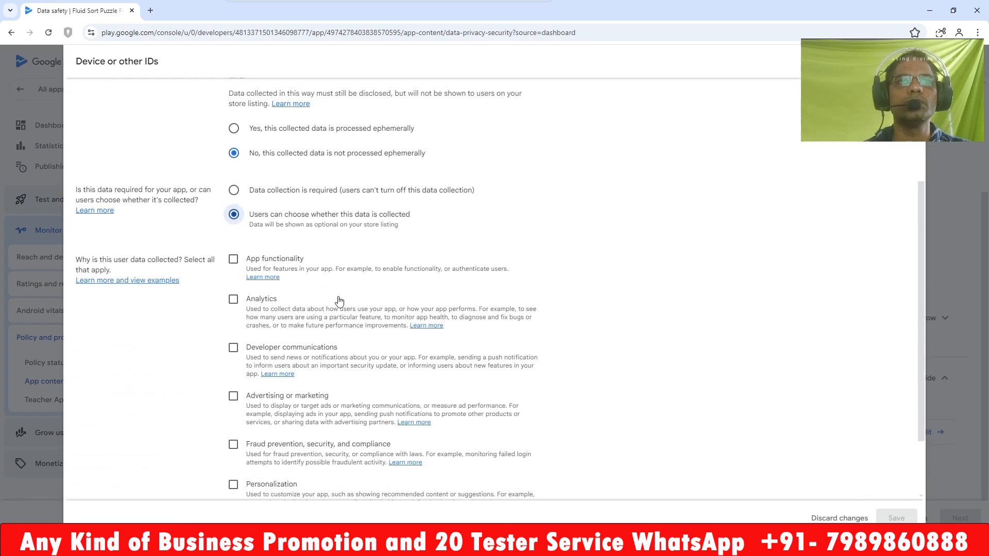
click(233, 259)
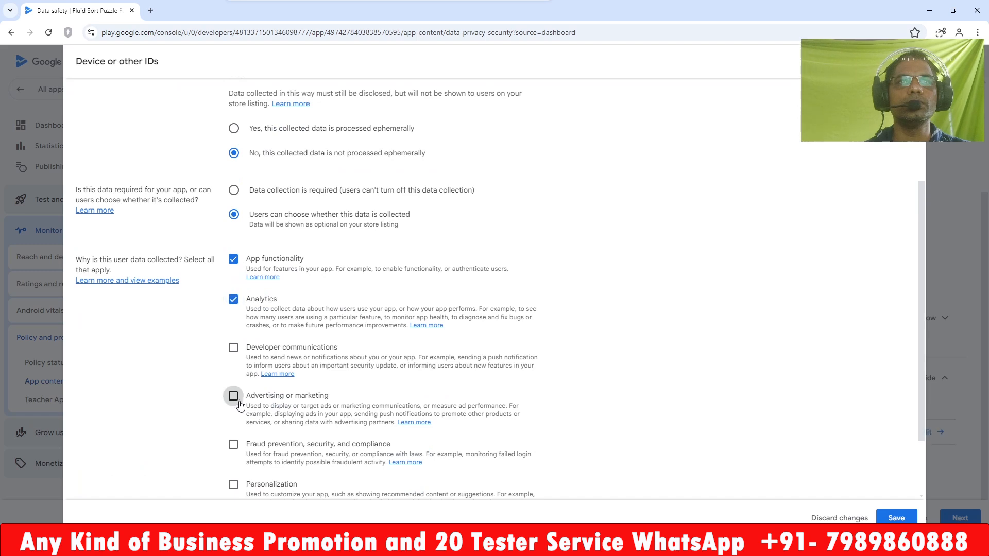
click(897, 518)
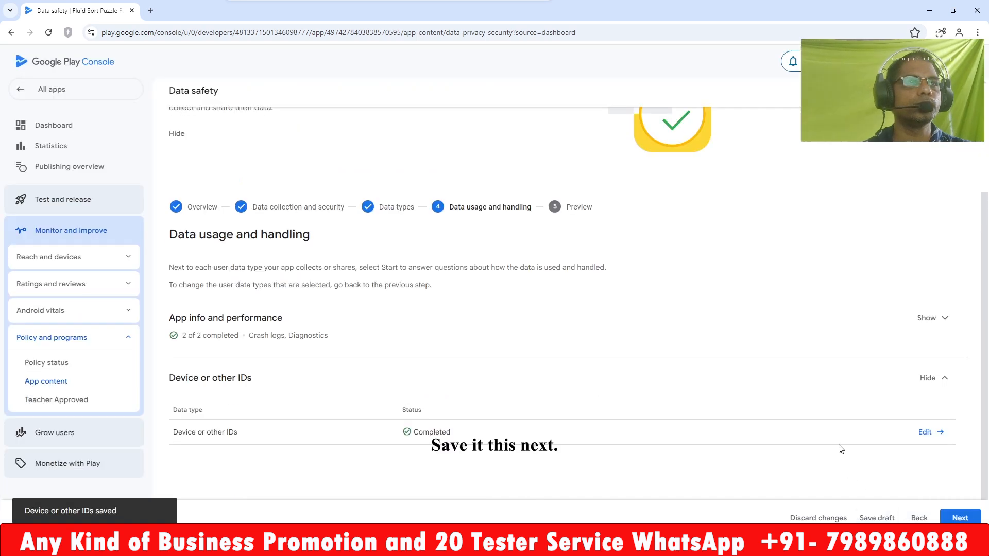
- Proceed to the preview of the data safety form and save the completed declaration
click(958, 517)
scroll(700, 382, down, 6)
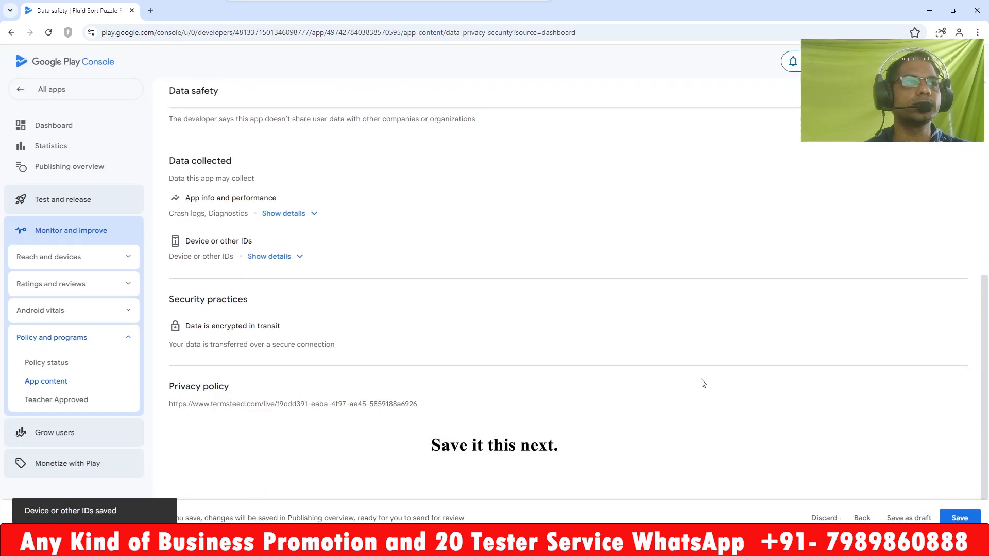
click(960, 519)
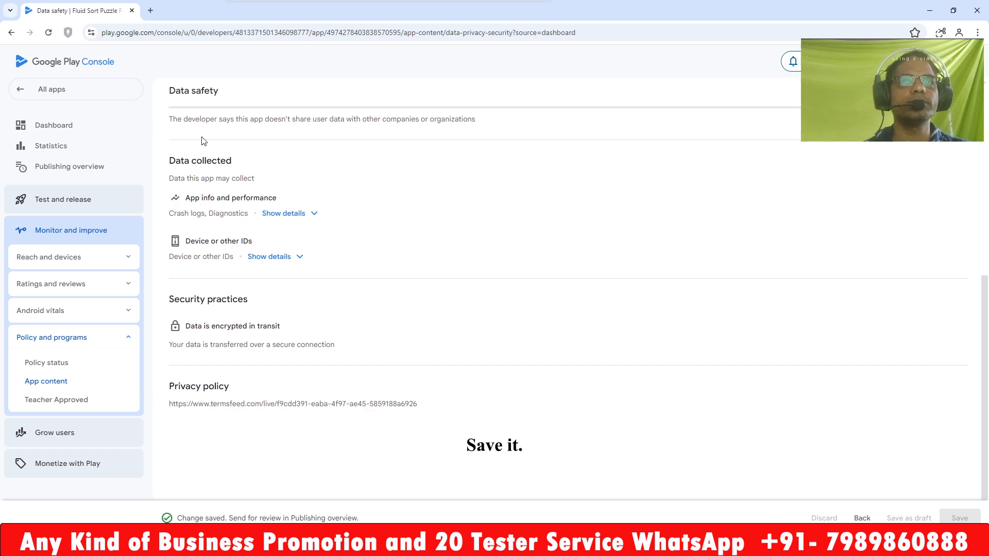
scroll(346, 186, up, 10)
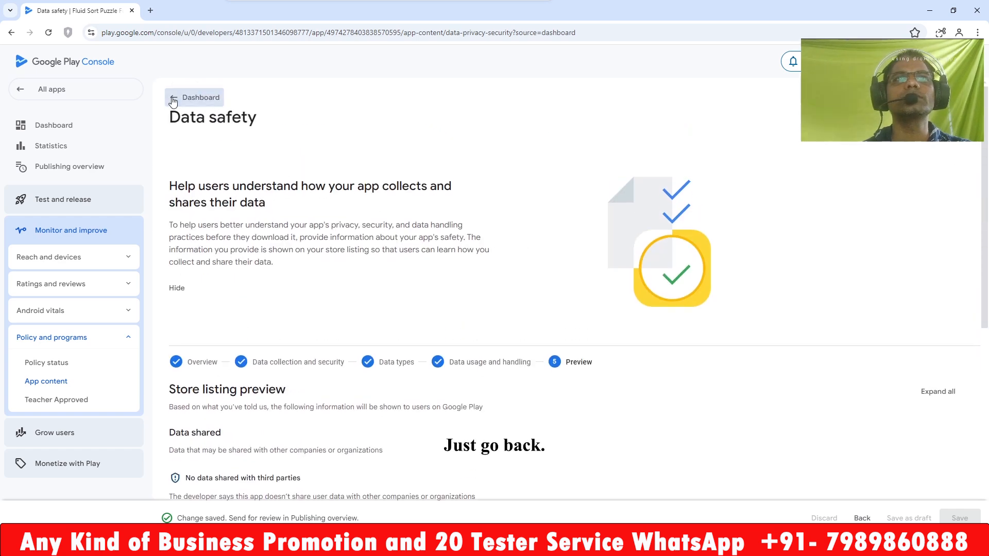
- Complete the Government apps declaration by answering No to being developed by or on behalf of a government, and save
click(174, 101)
scroll(525, 273, down, 3)
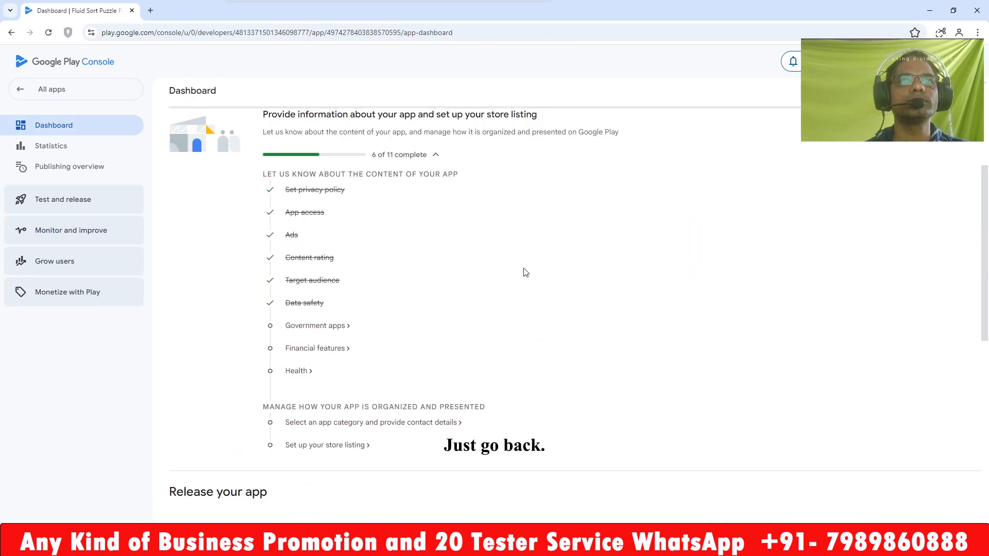
click(315, 328)
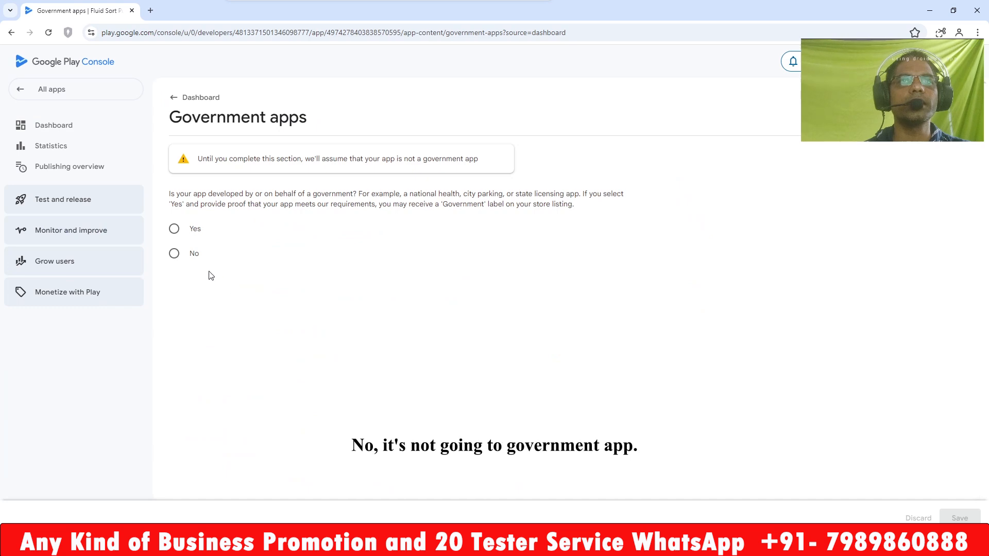
click(227, 257)
click(960, 518)
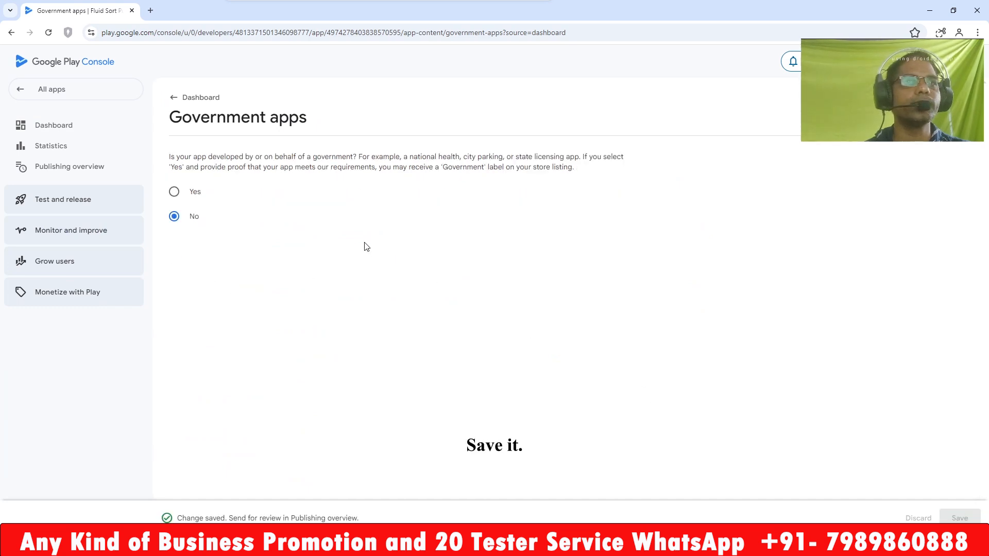
- Declare in the Financial features task that the app doesn't provide any financial features, and save the declaration
click(195, 97)
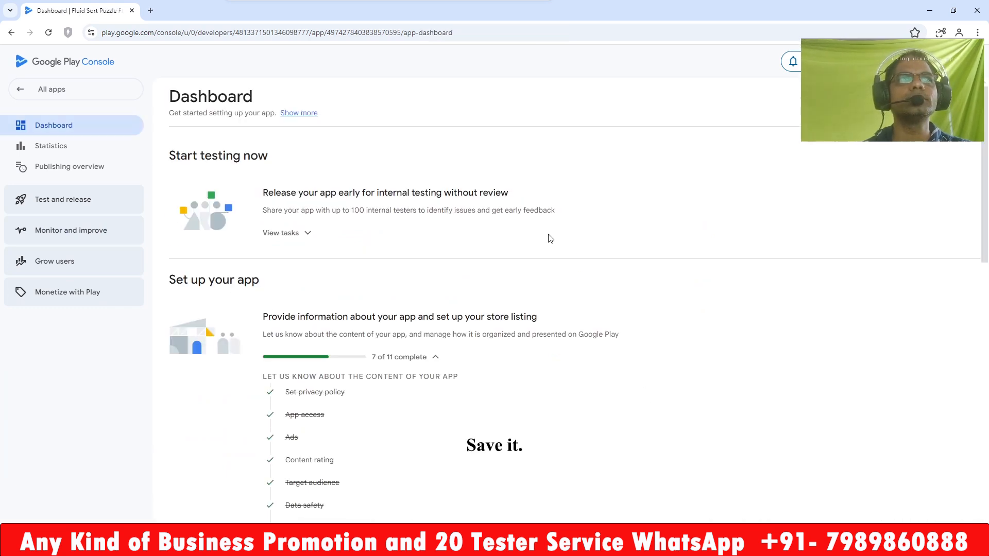
scroll(549, 237, down, 3)
scroll(550, 238, down, 4)
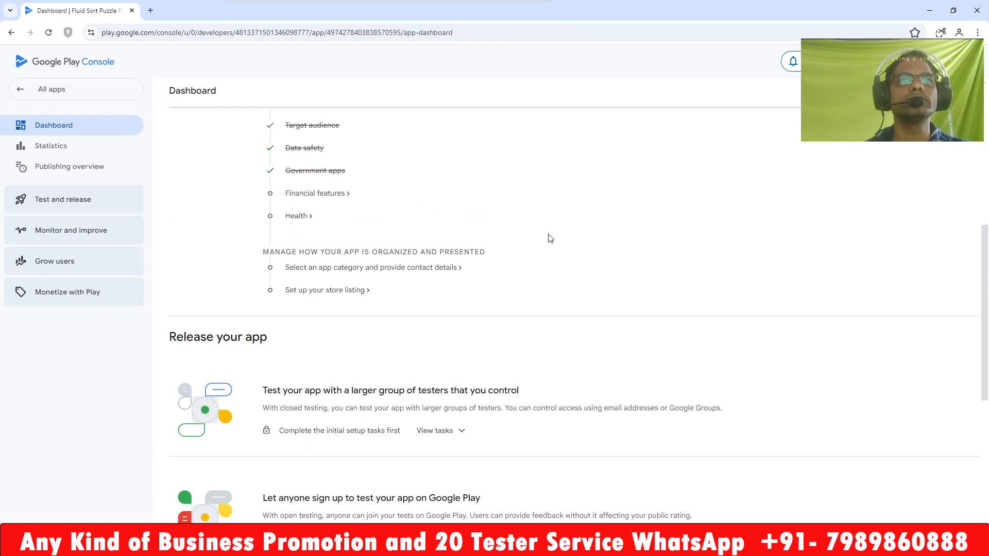
click(298, 196)
scroll(222, 375, down, 10)
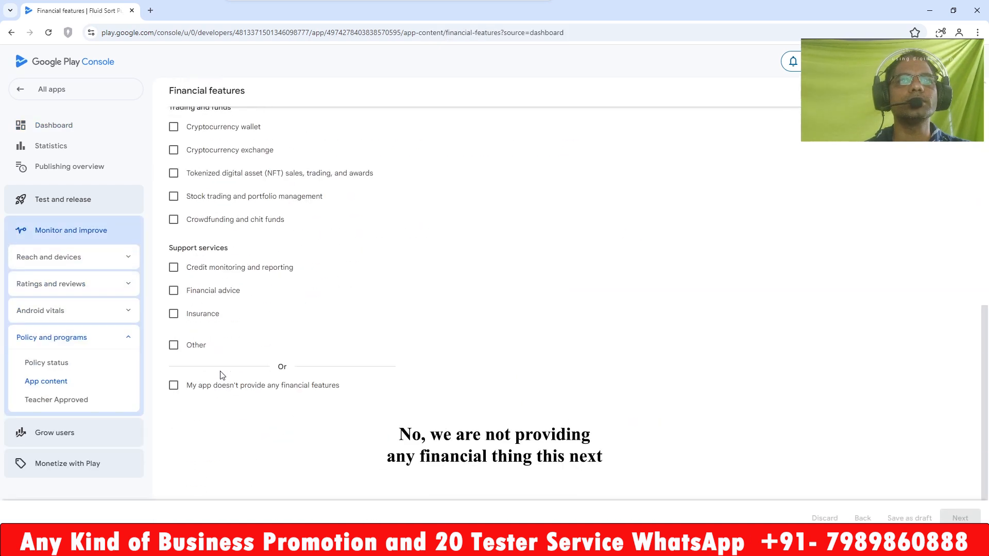
click(173, 386)
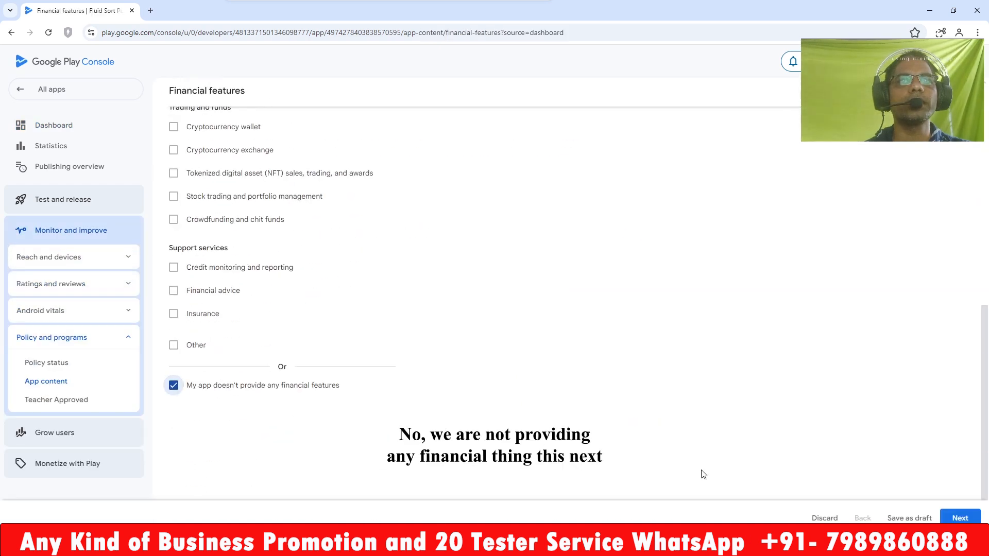
click(962, 518)
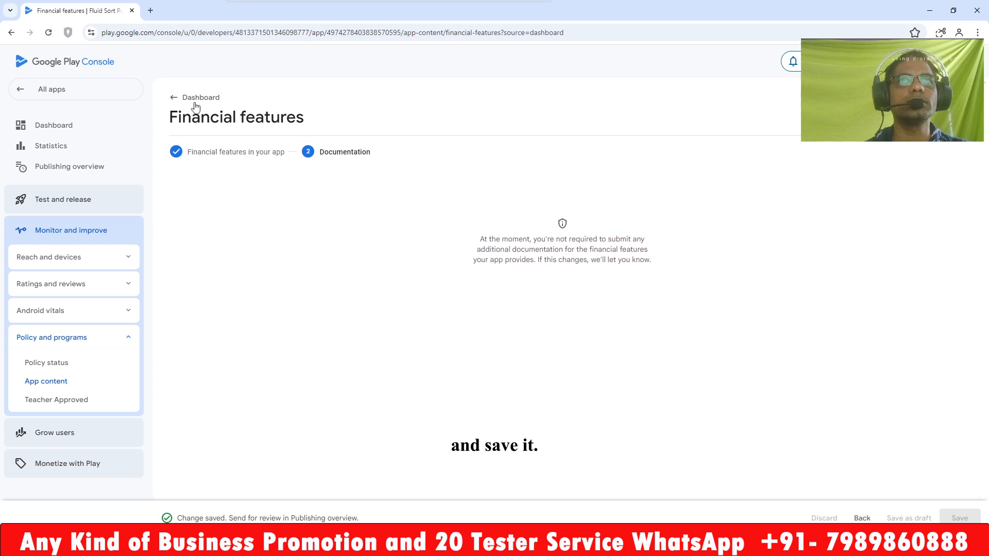
- Declare in the Health task that the app does not have any health features, save, and return to the dashboard
click(172, 98)
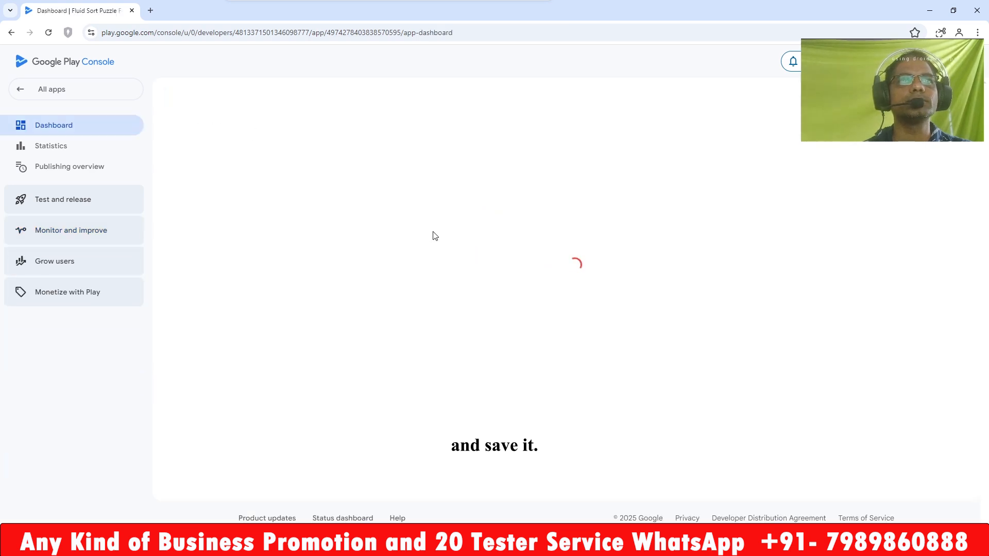
scroll(435, 236, down, 4)
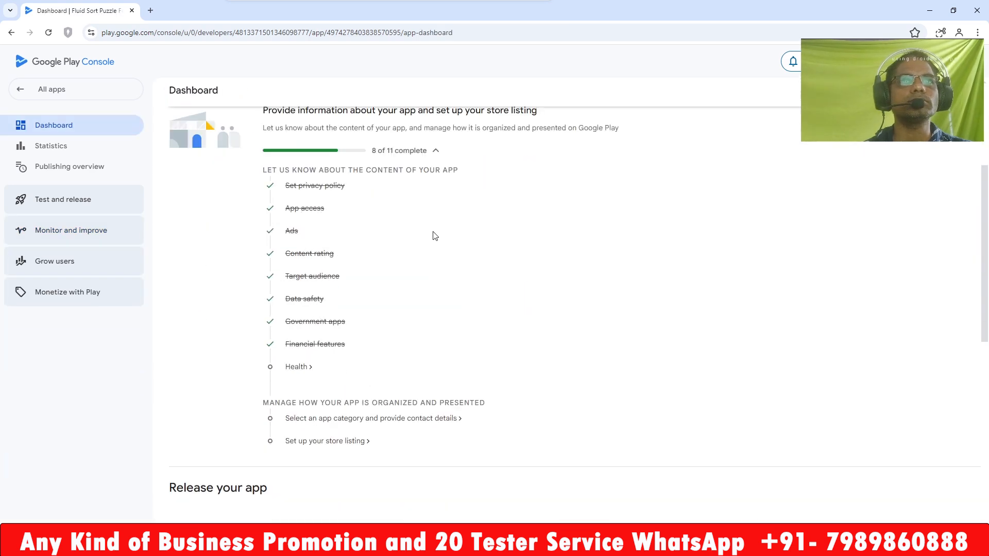
click(292, 367)
scroll(294, 370, down, 6)
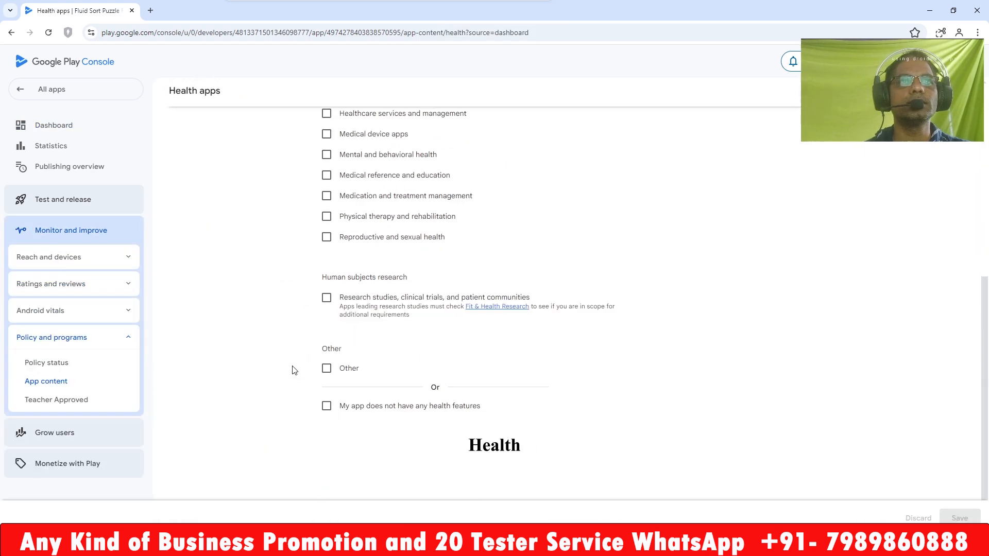
click(340, 410)
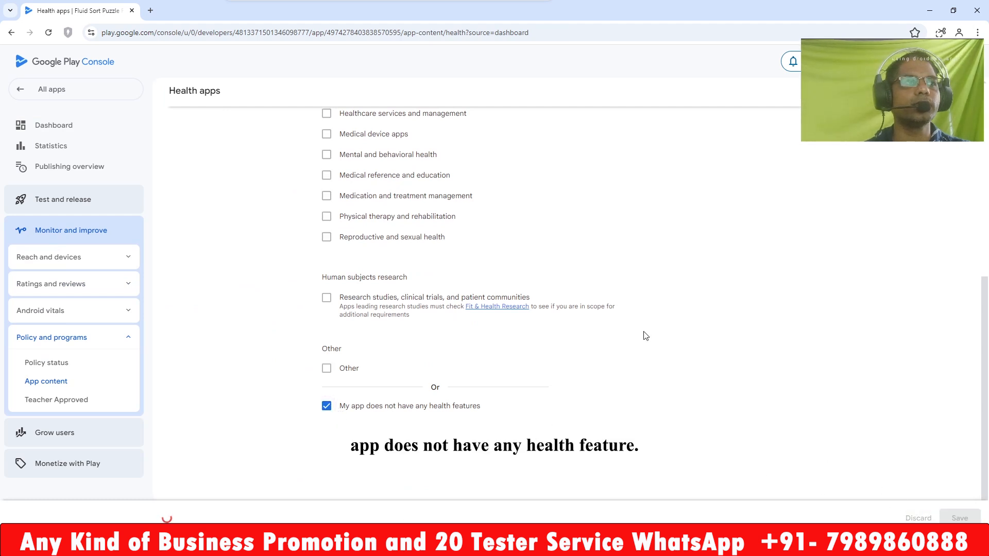
scroll(224, 186, up, 6)
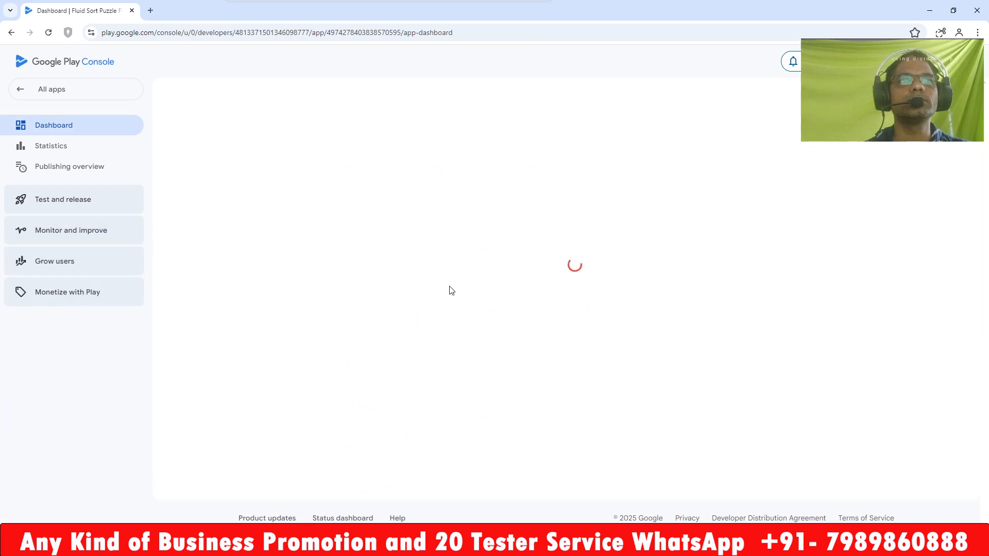
- Set the game's category to Casual in the store settings and save
scroll(449, 289, down, 6)
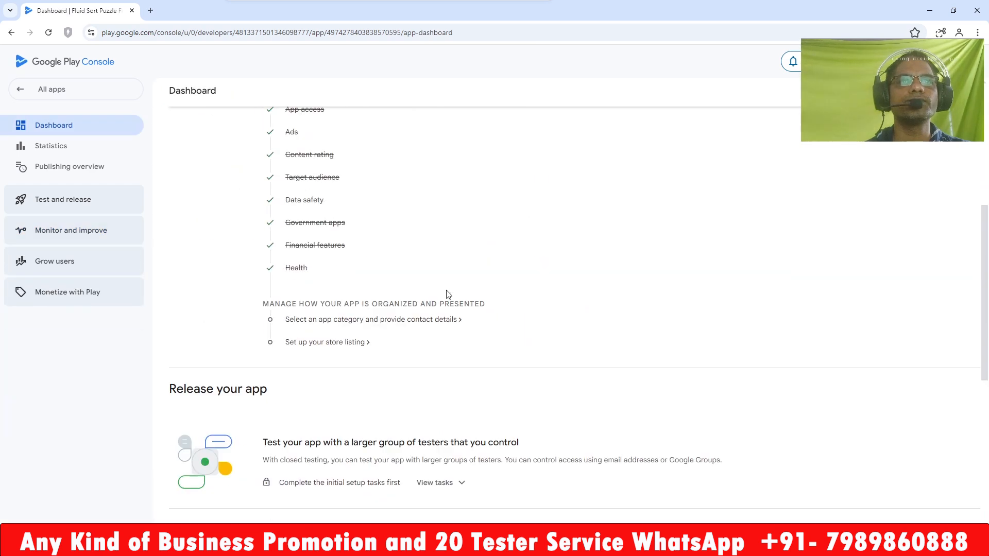
click(376, 323)
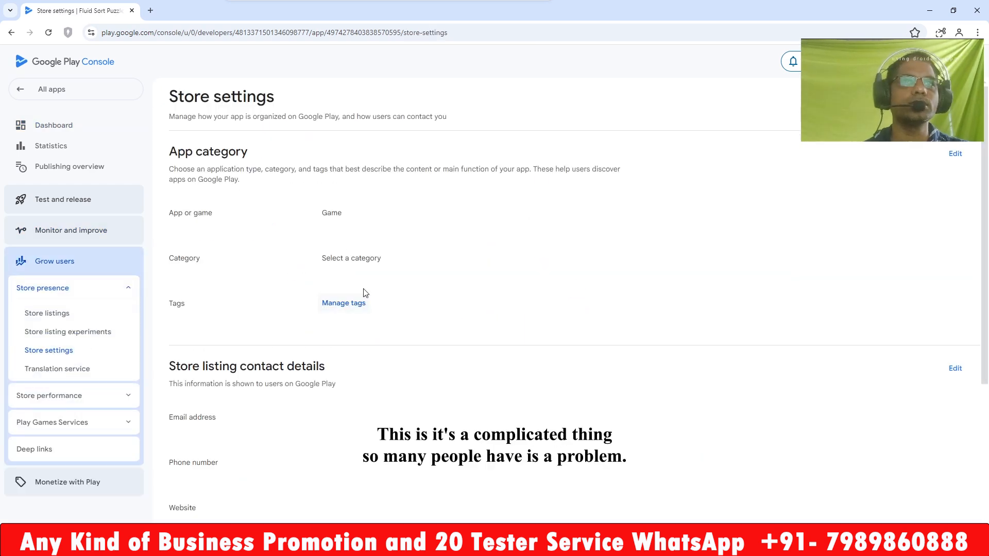
click(954, 154)
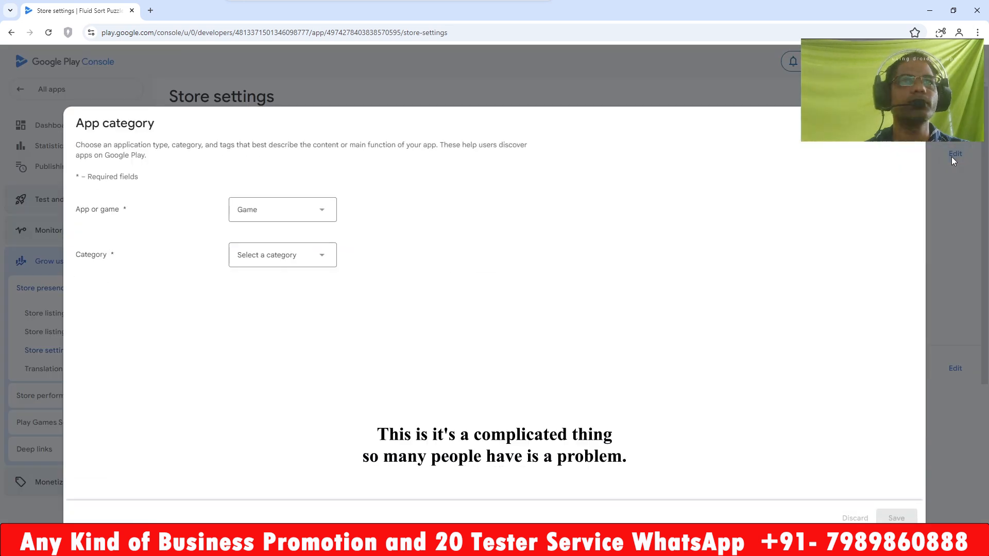
click(311, 260)
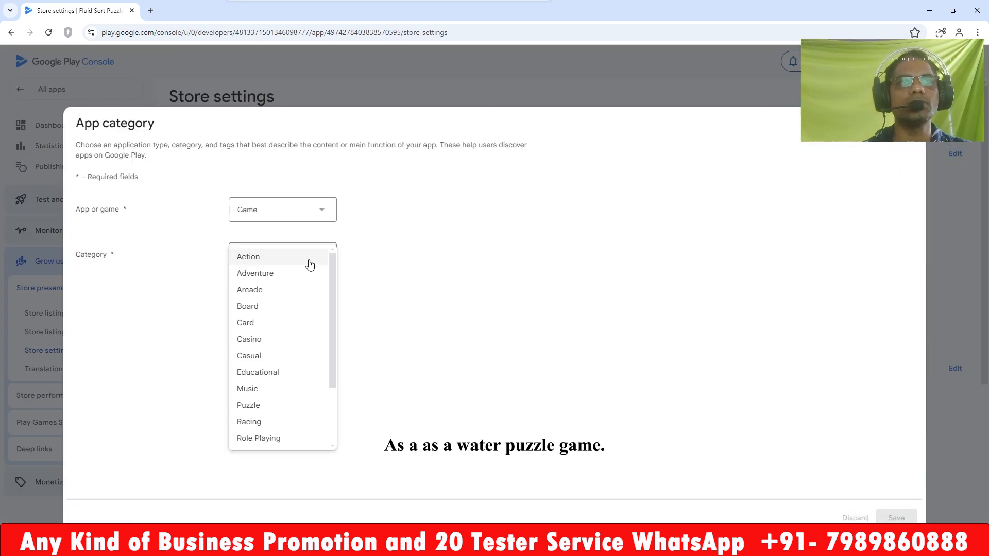
click(277, 361)
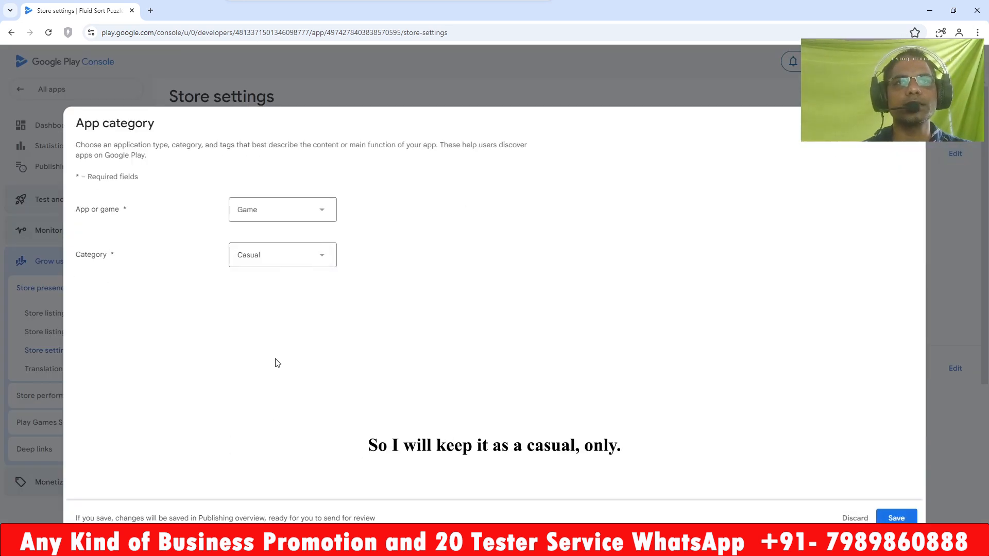
click(902, 518)
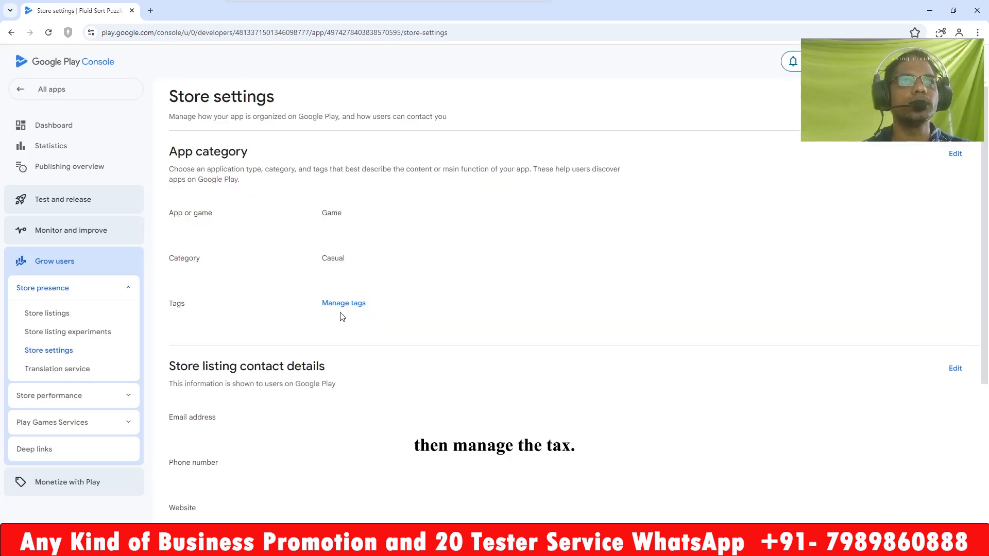
- Filter the tags by the Casual category and apply the Casual, Hyper-casual and Minigames tags to the game
click(344, 304)
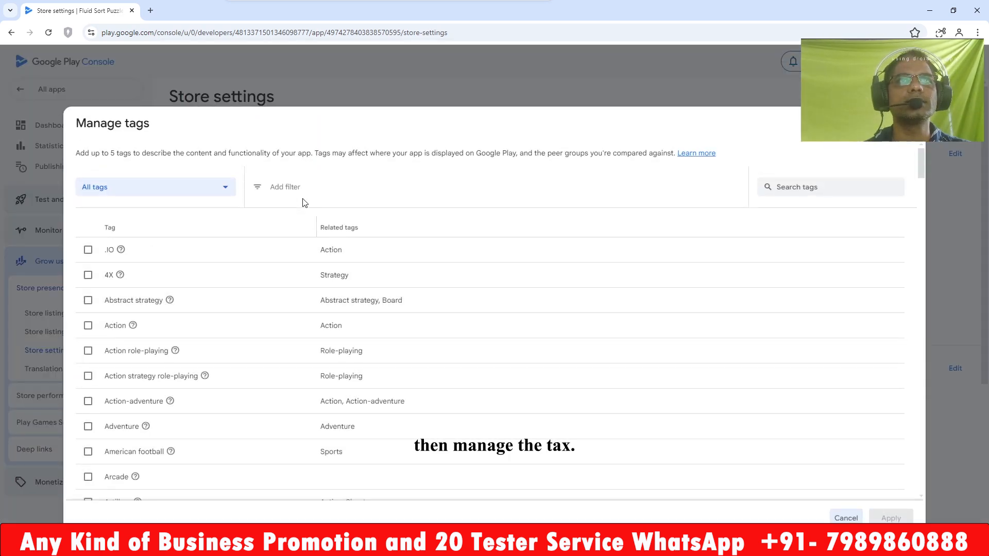
click(307, 216)
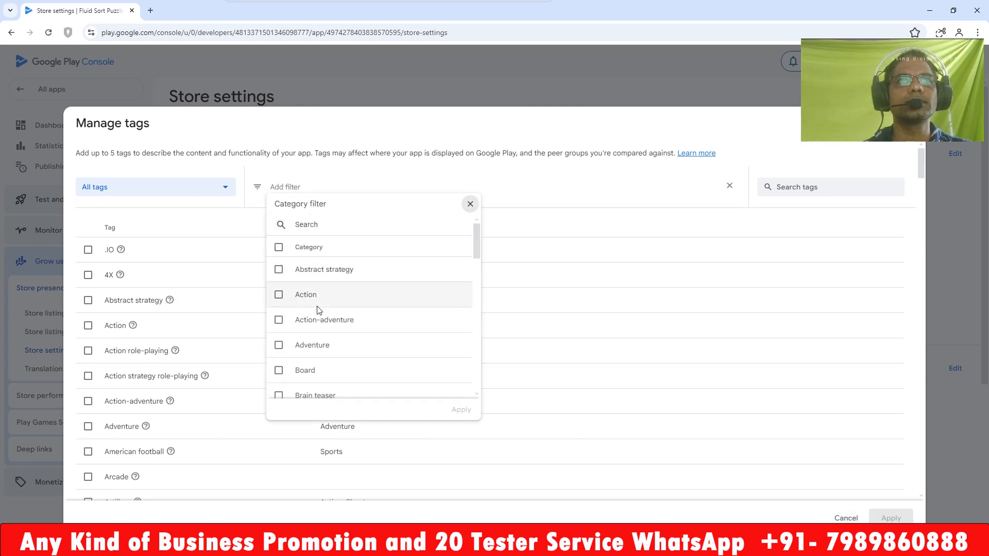
scroll(318, 355, down, 4)
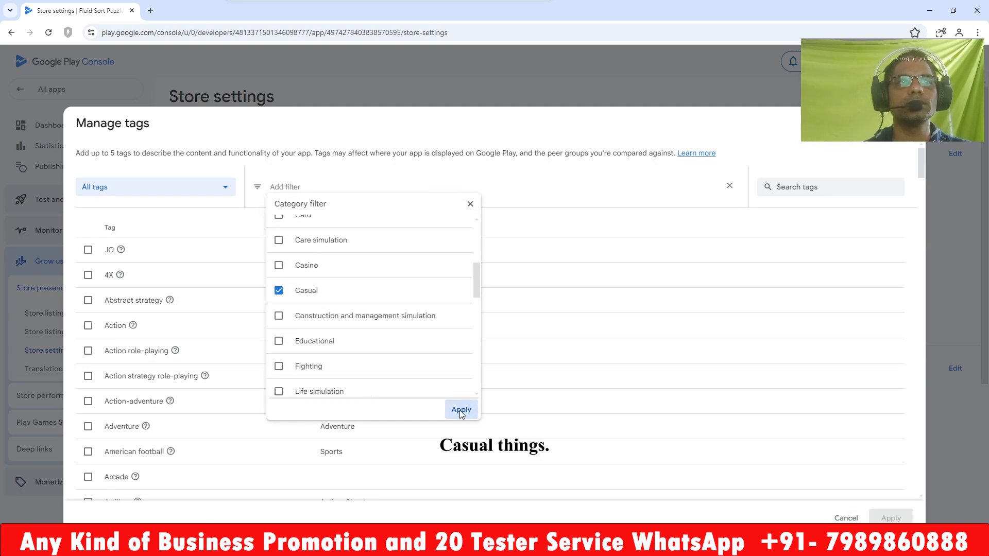
click(460, 410)
click(88, 249)
click(88, 275)
click(88, 300)
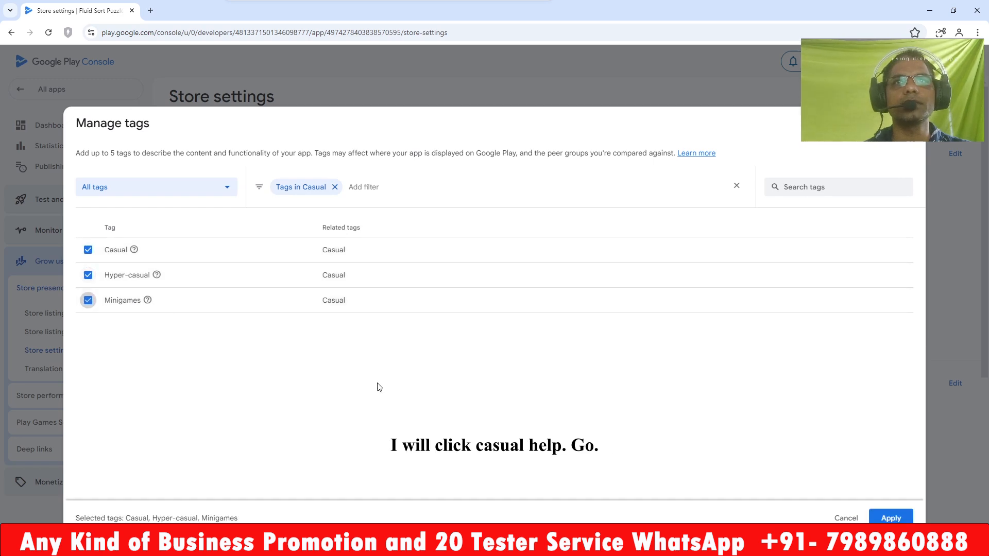
click(881, 515)
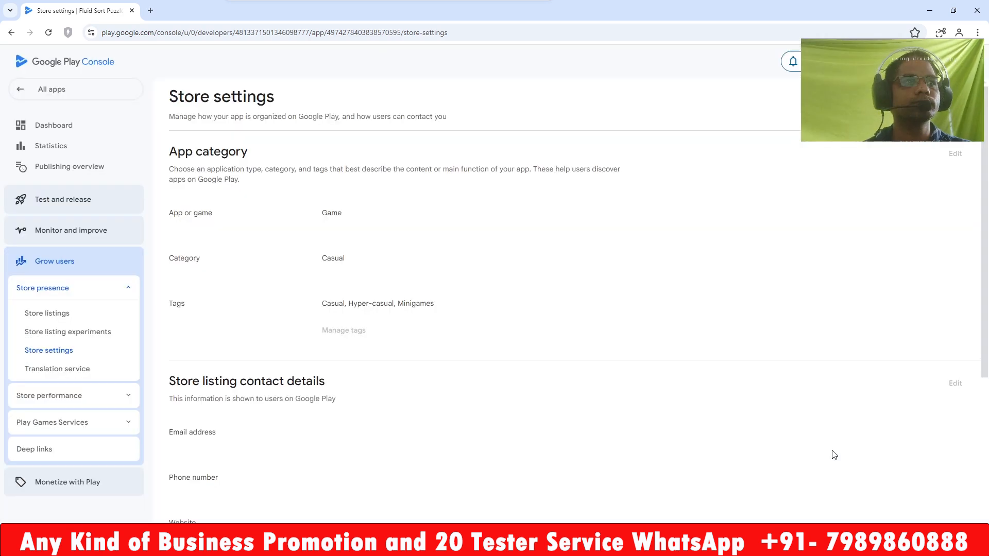
- Copy the contact email from the app info file in Notepad into the store listing contact details, and save
click(954, 384)
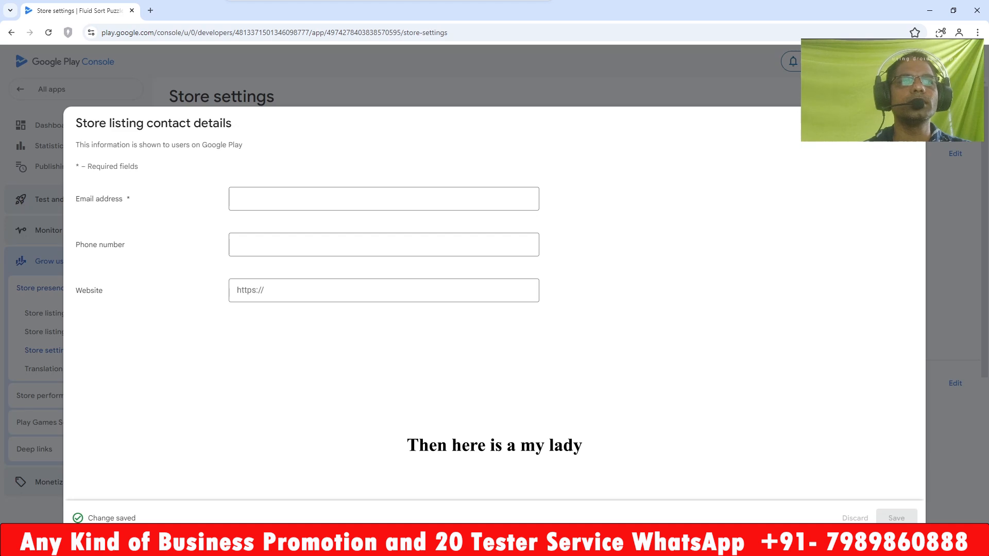
key(alt+Tab)
right_click(215, 169)
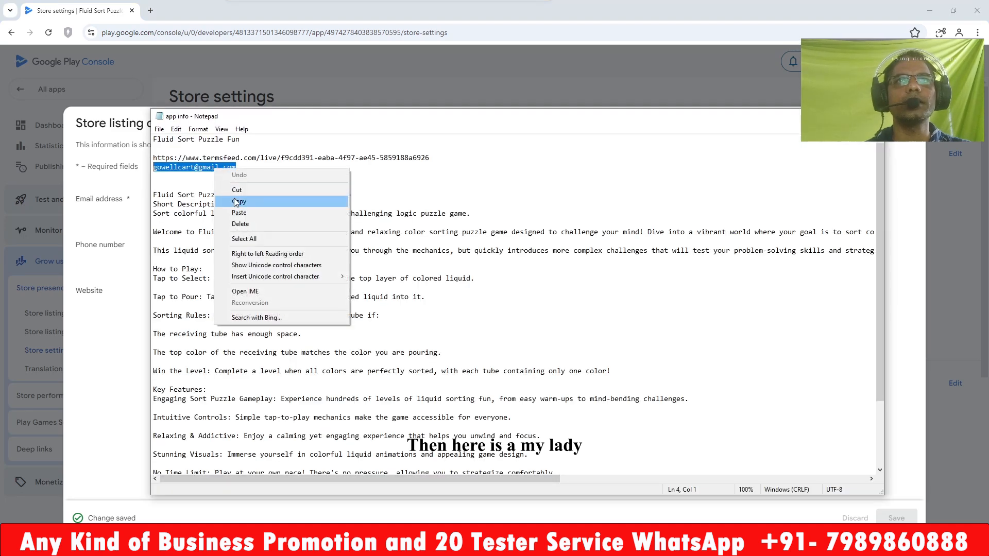
click(221, 201)
key(alt+Tab)
click(269, 206)
key(ctrl+v)
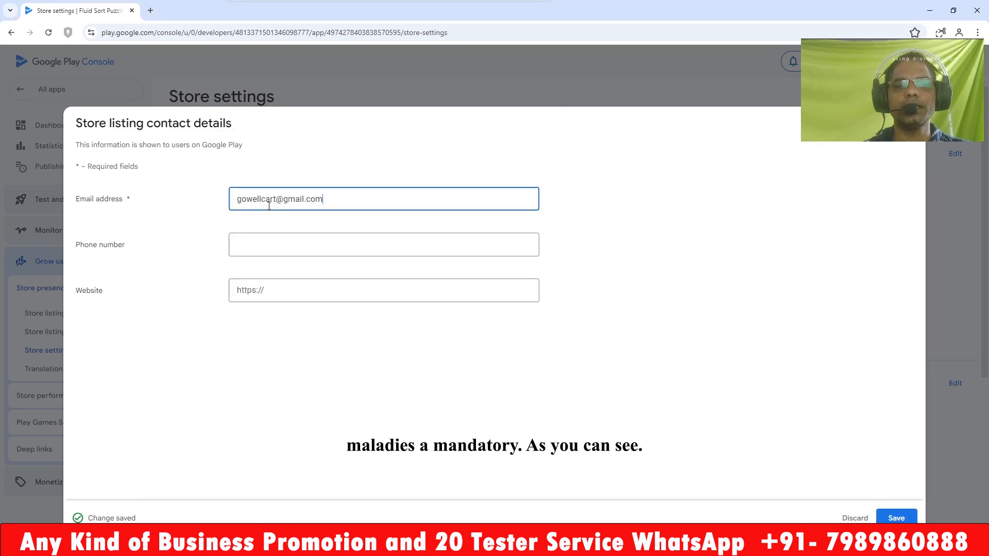
double_click(127, 201)
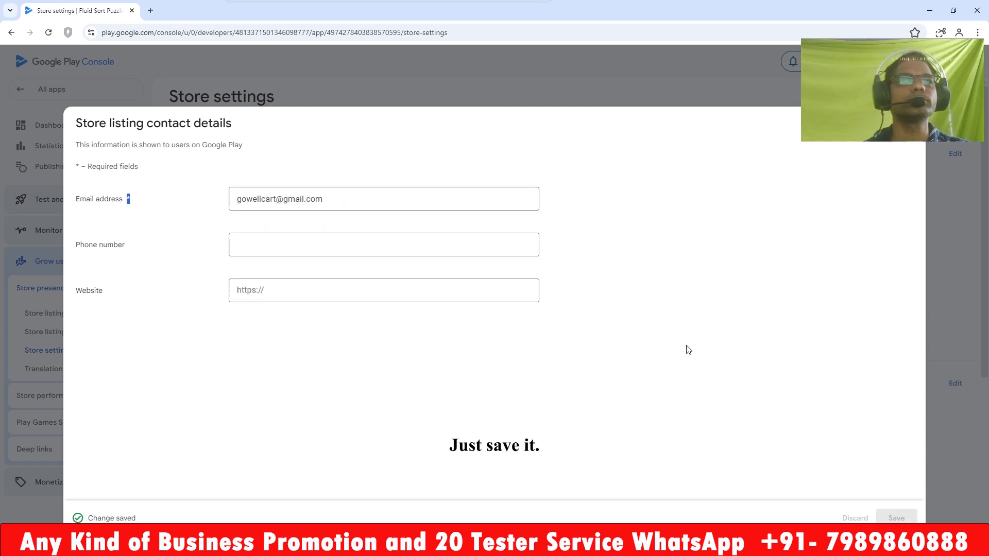
- Reopen the Fluid Sort Puzzle Fun app from the app list and open its default store listing setup
scroll(499, 380, down, 5)
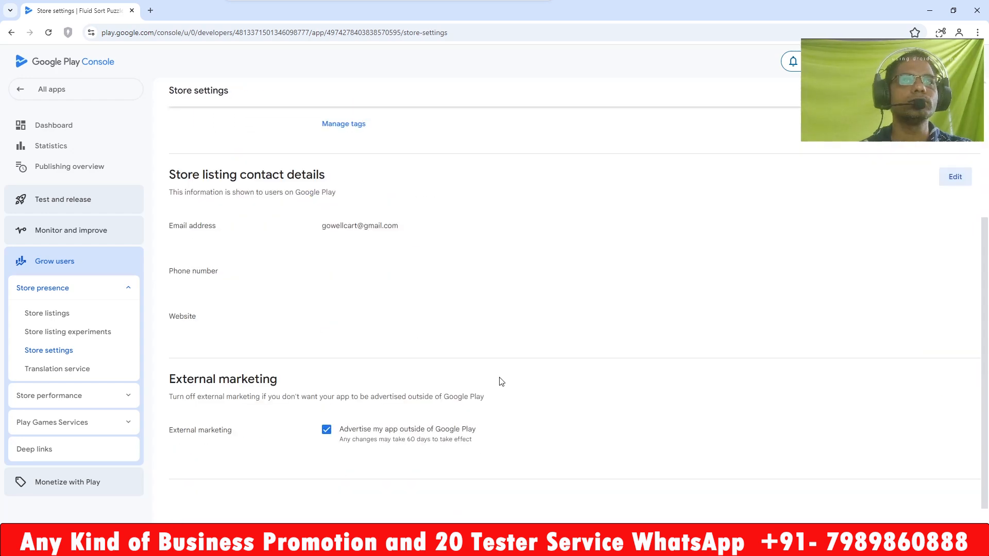
scroll(501, 382, up, 5)
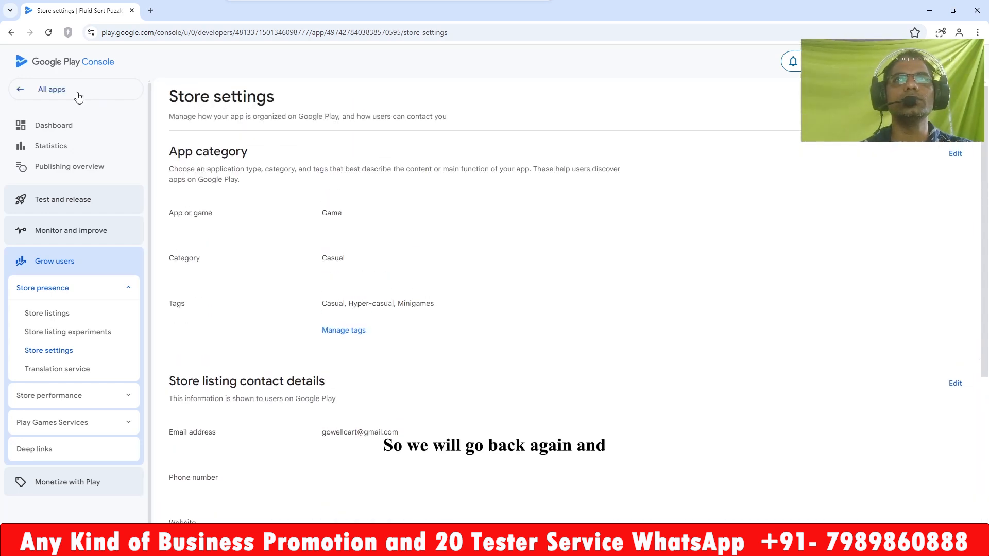
click(23, 90)
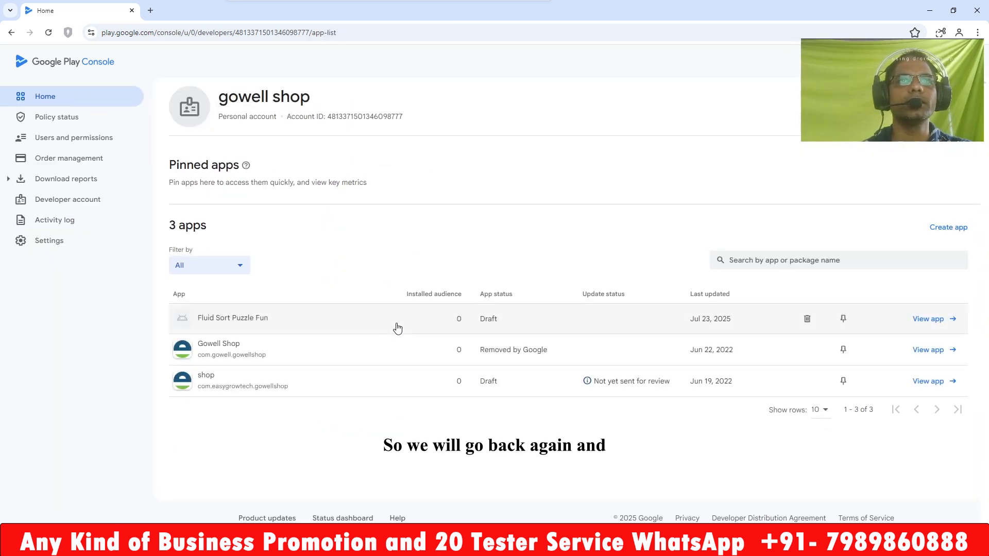
click(397, 328)
scroll(397, 327, down, 6)
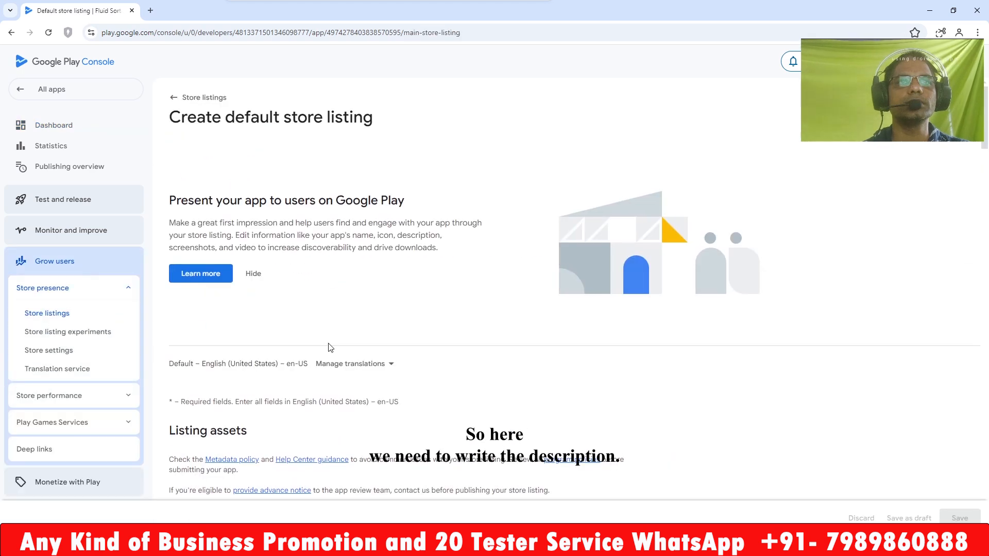
- Copy the short description line from the app info file in Notepad into the store listing's short description
scroll(327, 347, down, 5)
key(alt+Tab)
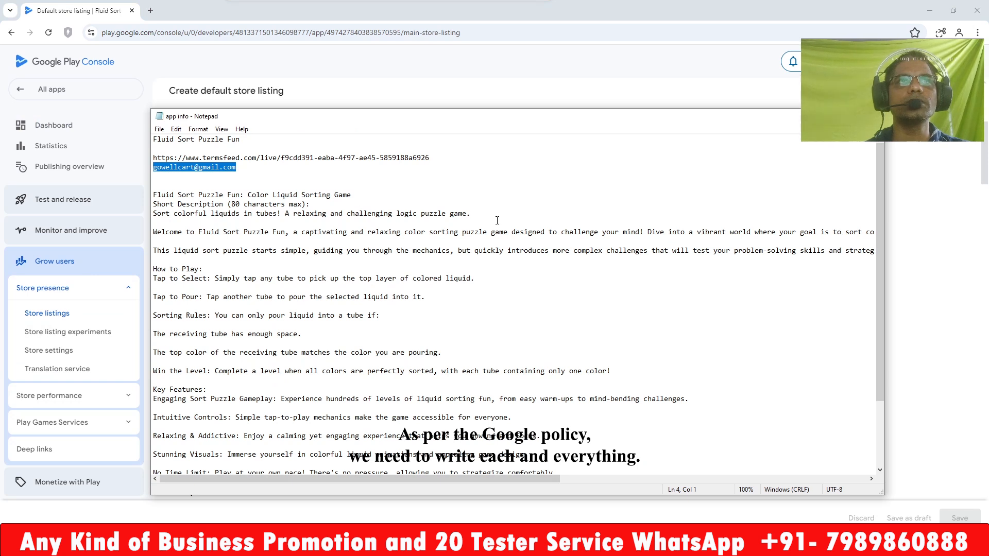
drag(467, 214, 194, 213)
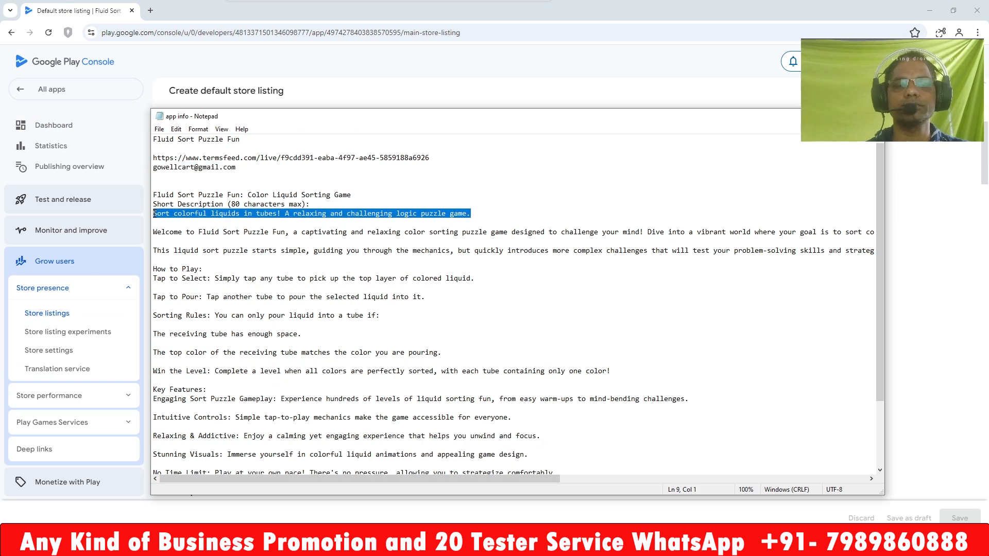
click(172, 12)
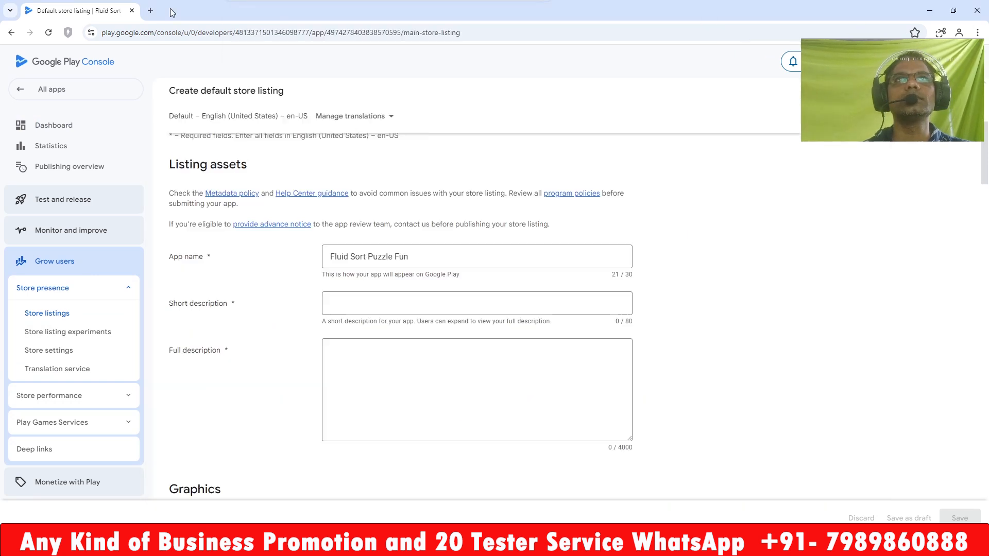
click(353, 304)
key(ctrl+v)
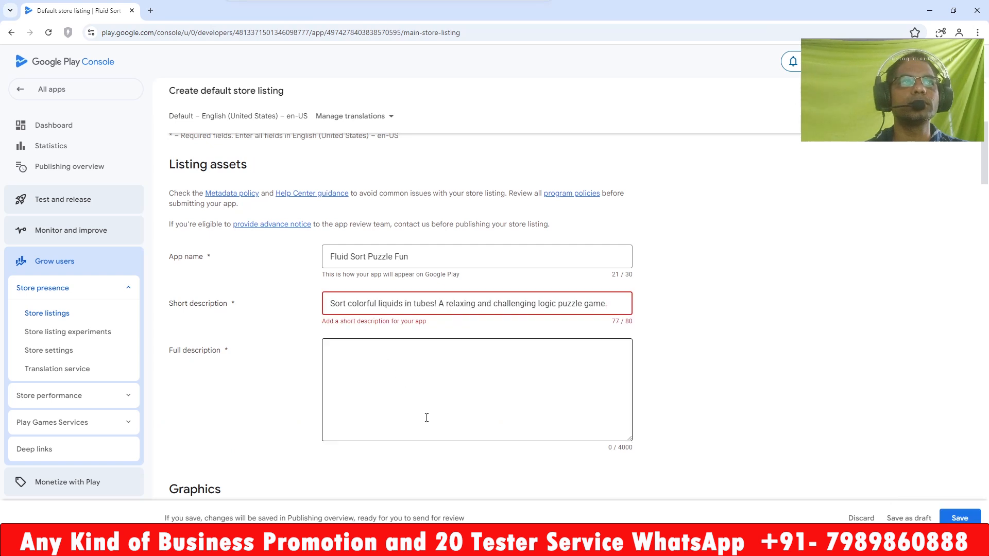
click(321, 325)
drag(322, 325, 631, 323)
click(630, 323)
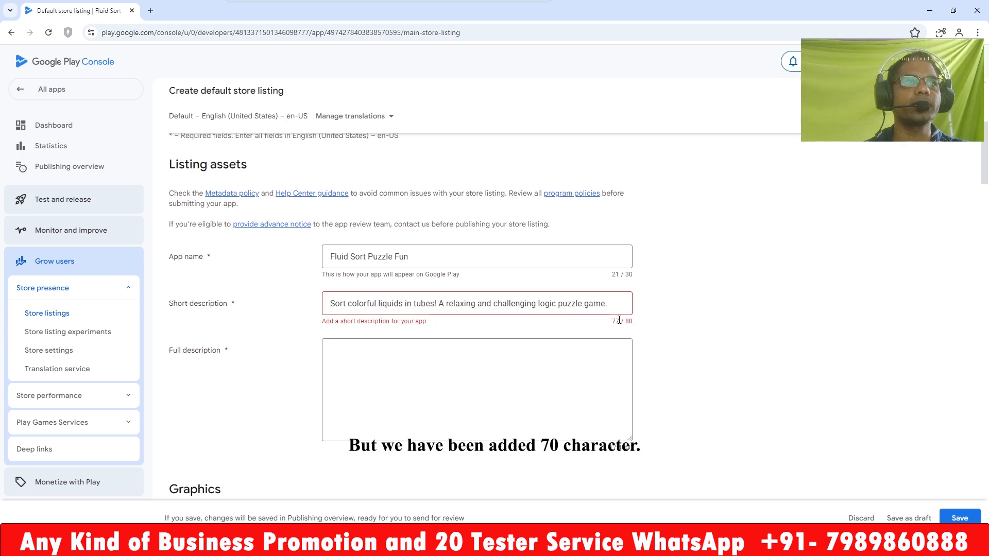
- Copy the long description from the Welcome paragraph to the end of the app info file into the listing's full description
key(alt+Tab)
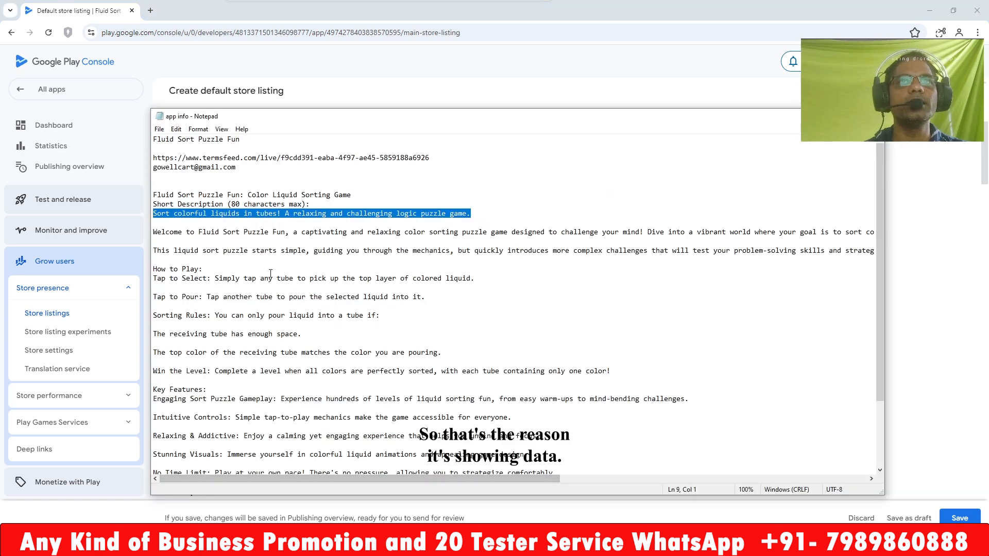
click(155, 260)
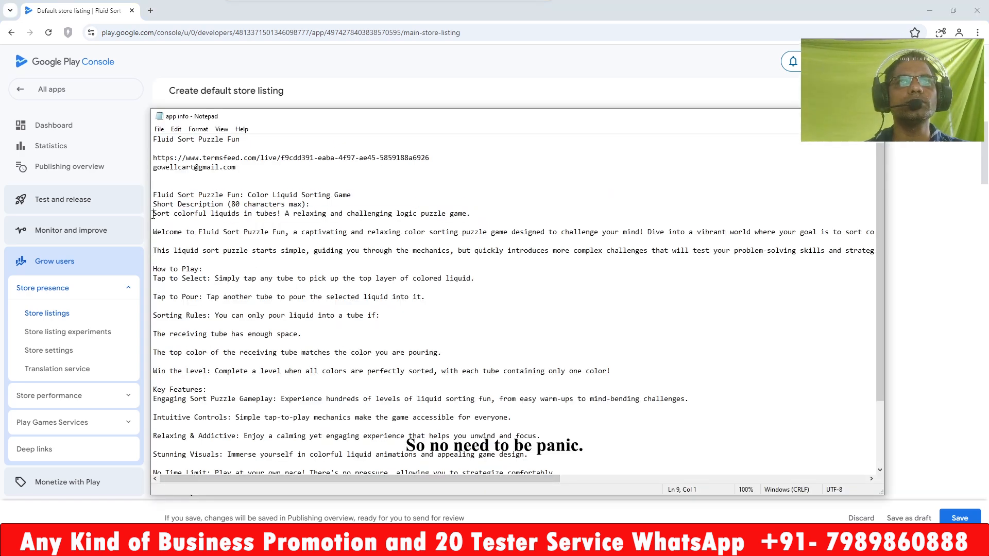
drag(153, 222, 154, 466)
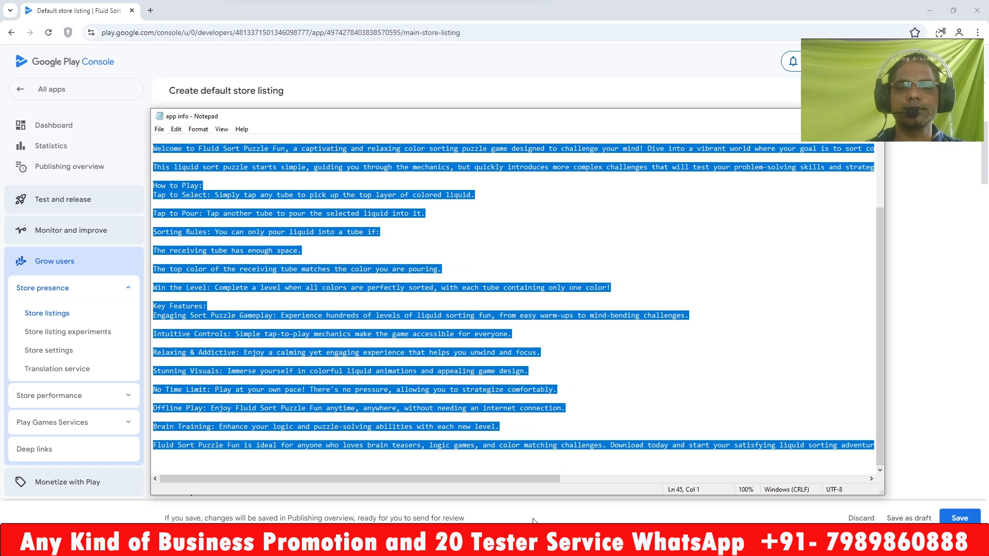
key(ctrl+c)
key(alt+Tab)
click(508, 378)
key(ctrl+v)
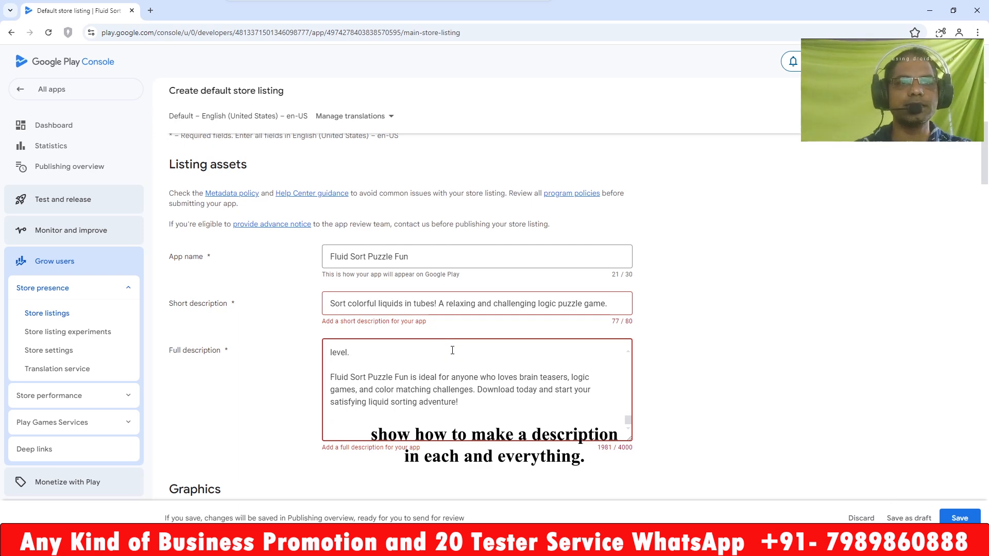
- Upload the Fluid Sort Puzzle Fun logo image from the Water Sort Puzzle Color Game folder as the app icon
scroll(641, 364, down, 6)
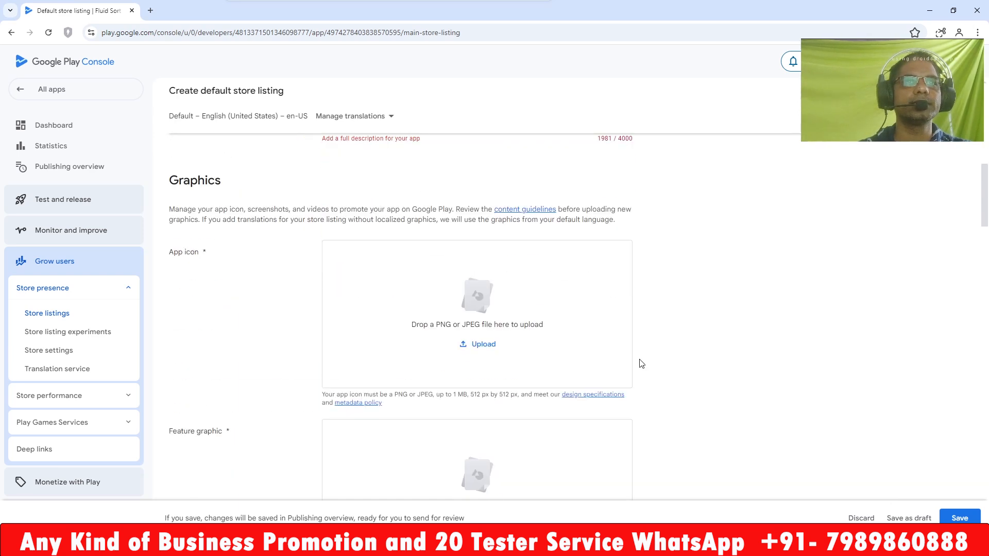
click(499, 346)
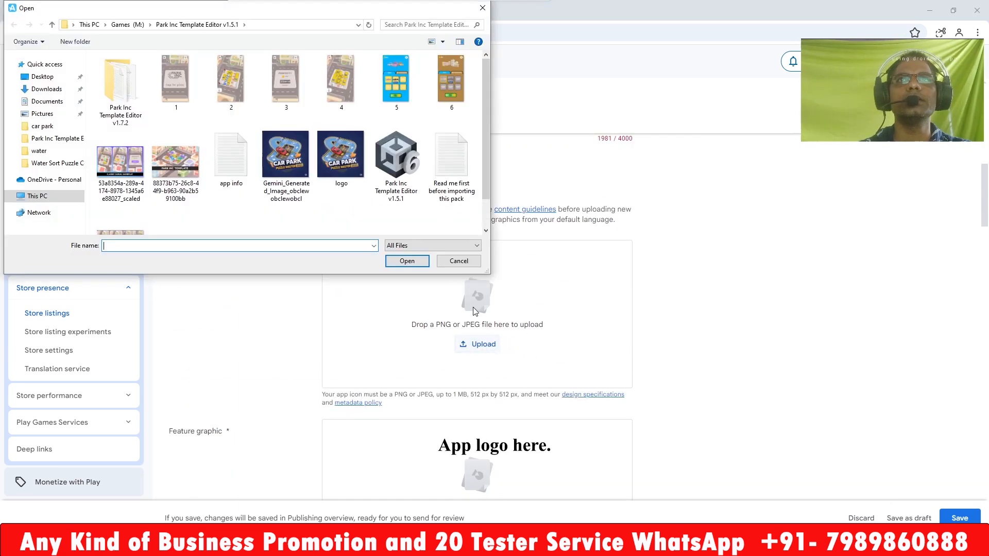
click(39, 150)
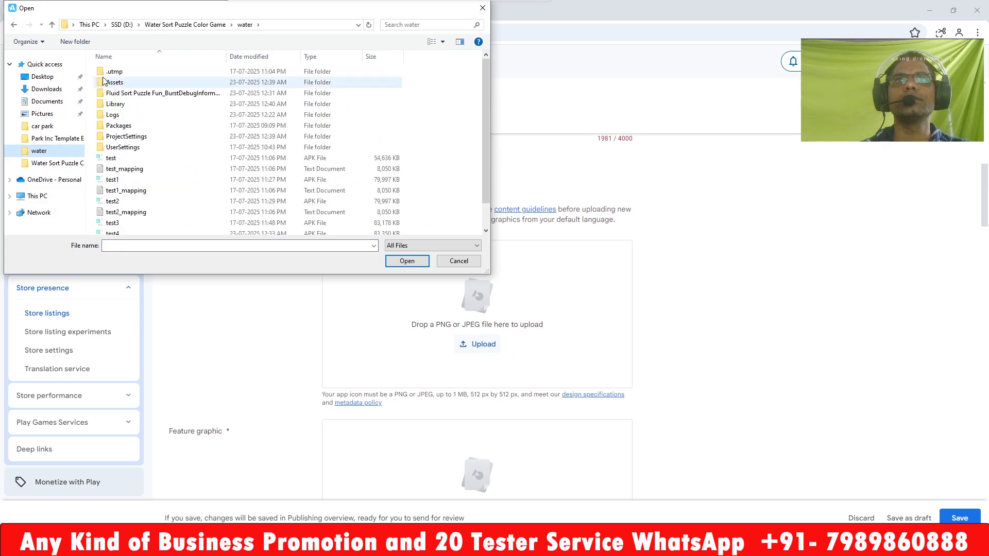
click(191, 25)
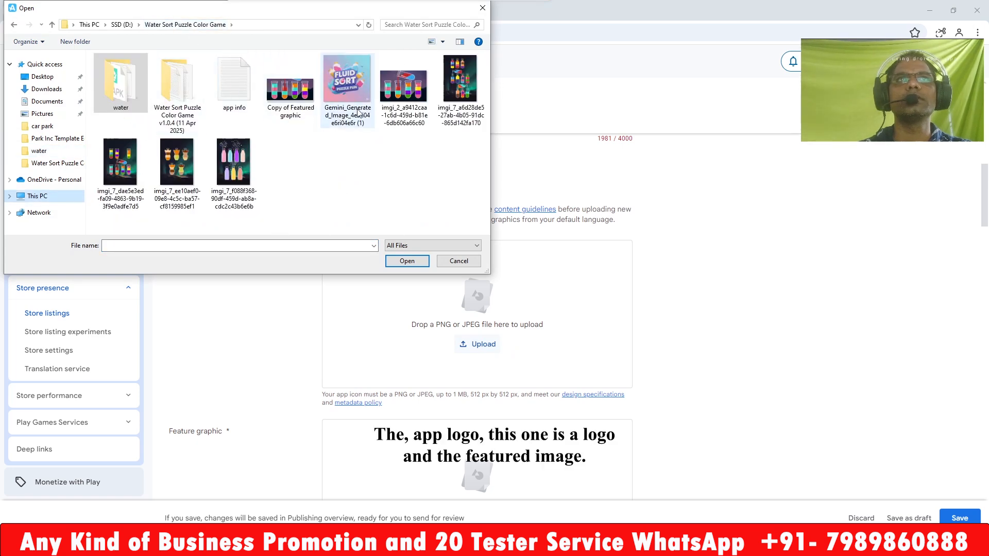
click(334, 96)
double_click(334, 95)
- Upload the Copy of Featured graphic image as the listing's feature graphic
scroll(274, 266, down, 1)
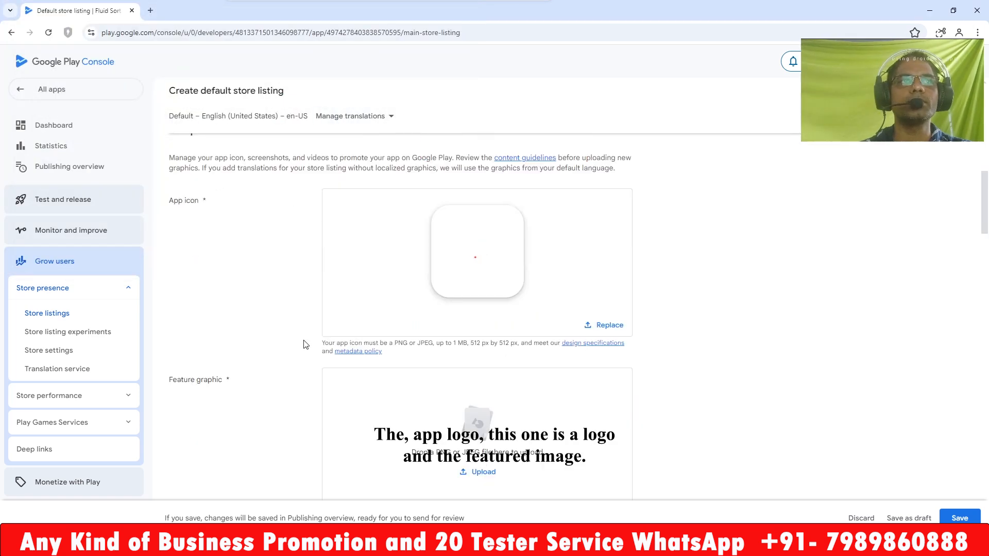
click(479, 472)
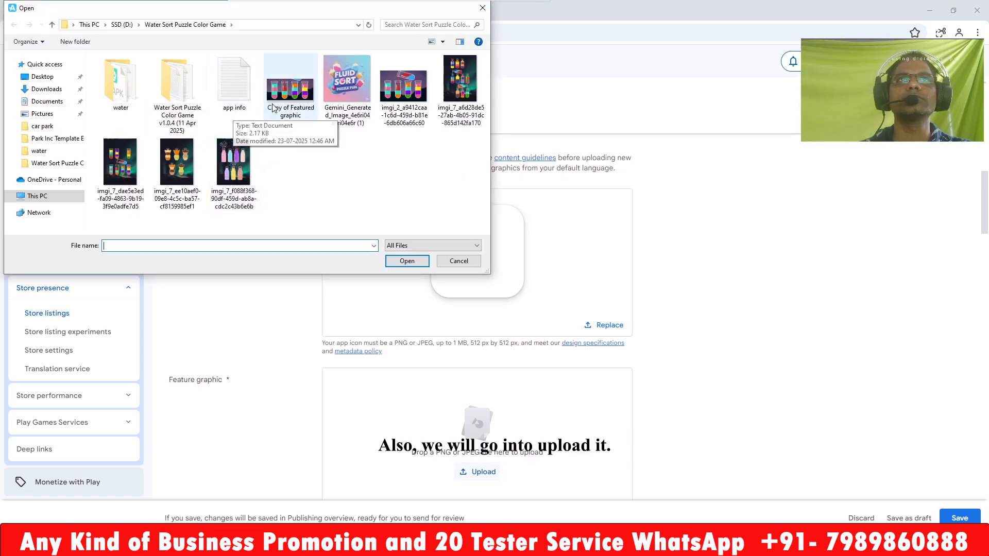
click(285, 98)
double_click(285, 98)
- Upload all seven images in the folder, from Copy of Featured graphic to the last bottle image, as phone screenshots
scroll(257, 244, down, 6)
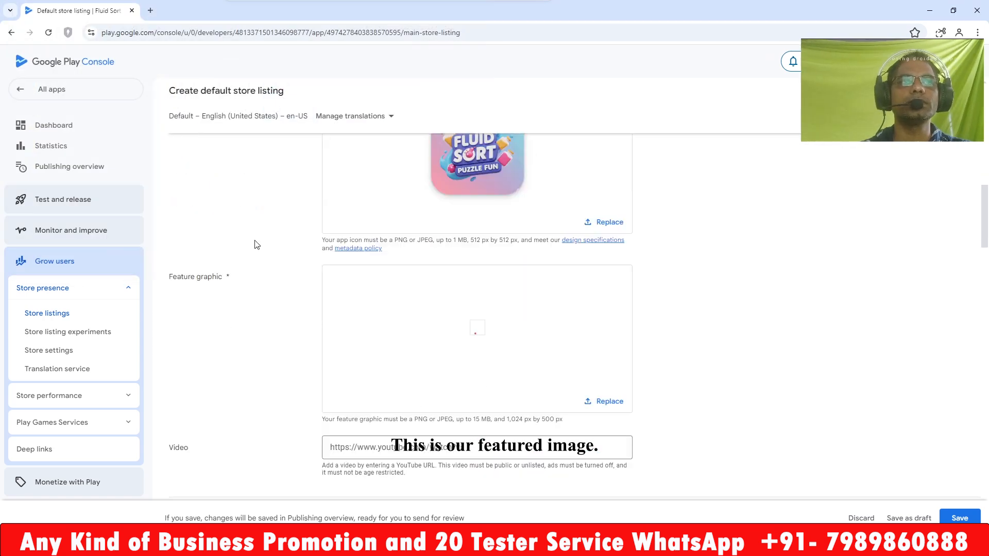
click(471, 434)
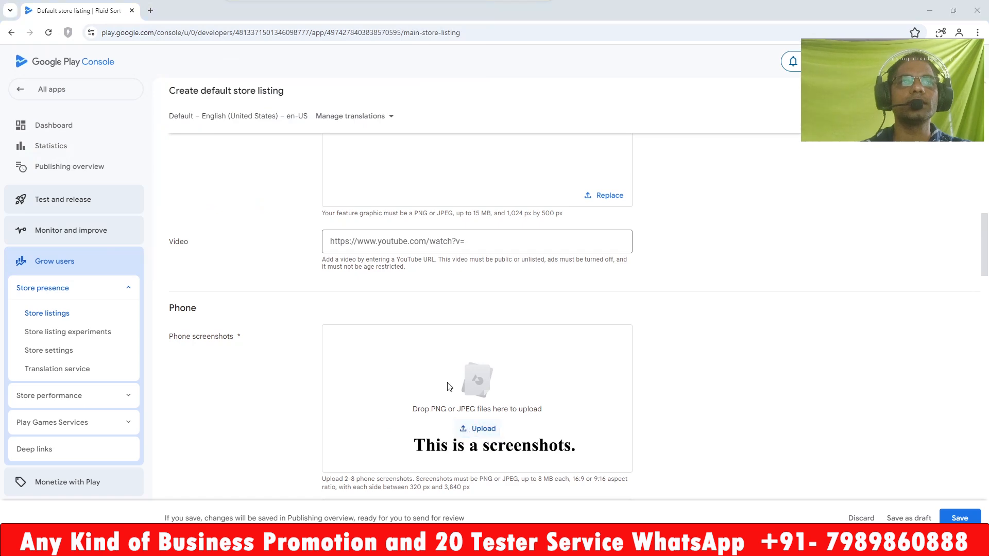
shift+click(242, 160)
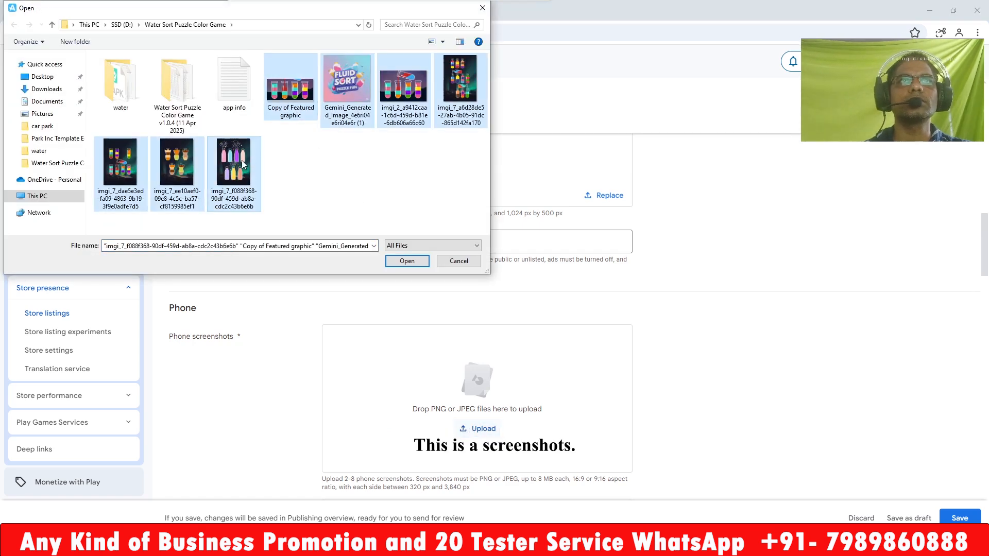
click(407, 262)
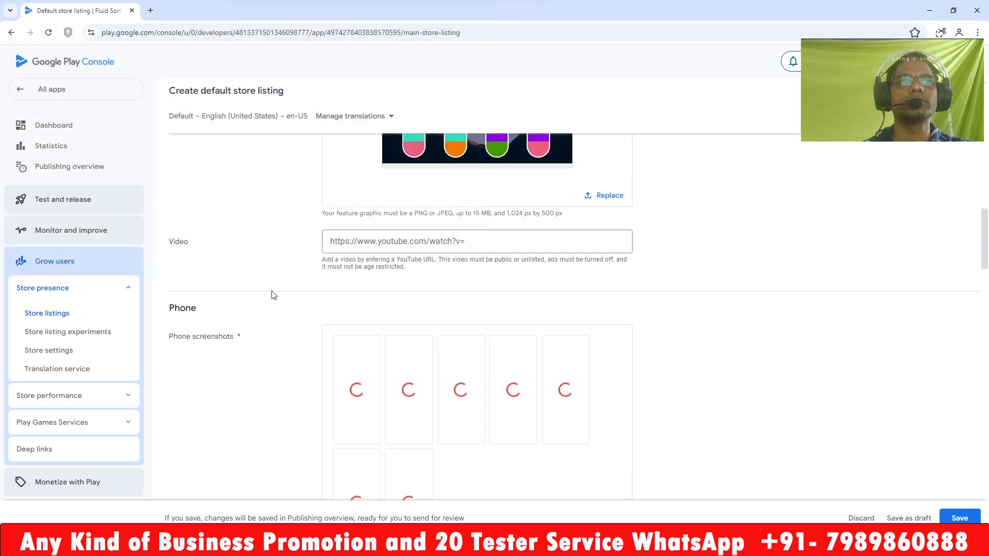
- Remove the square Fluid Sort logo image from the phone screenshots
scroll(272, 294, down, 2)
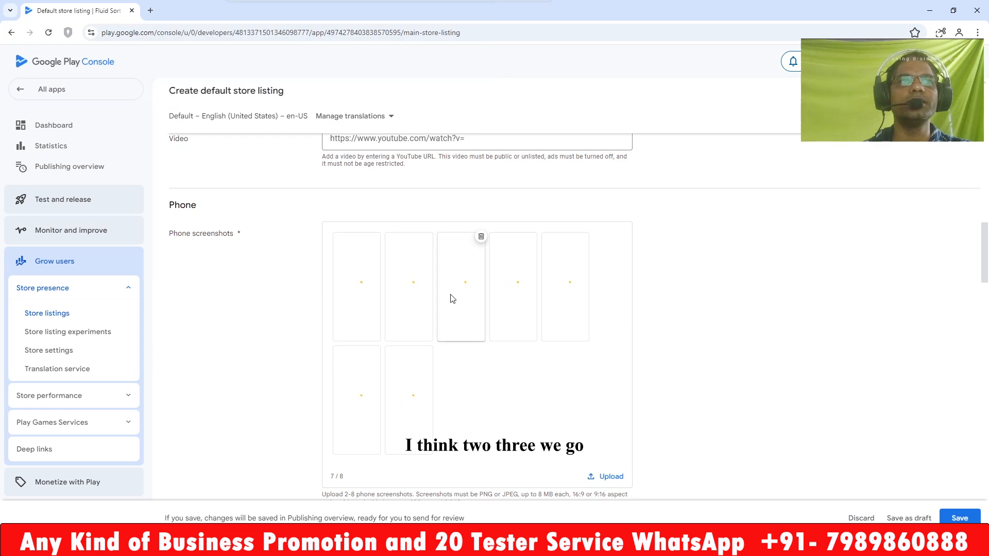
scroll(452, 299, up, 4)
scroll(452, 297, down, 3)
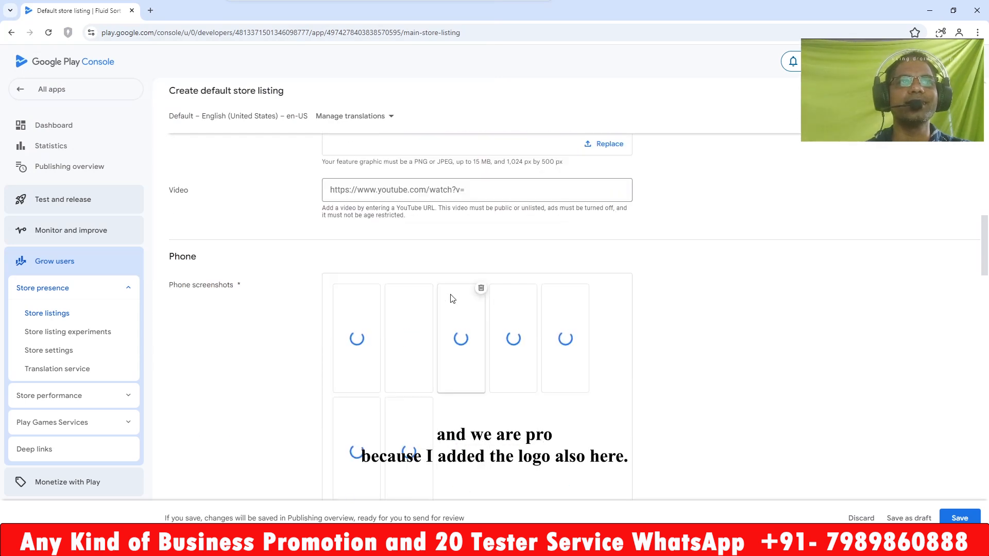
scroll(452, 295, up, 7)
scroll(451, 295, down, 12)
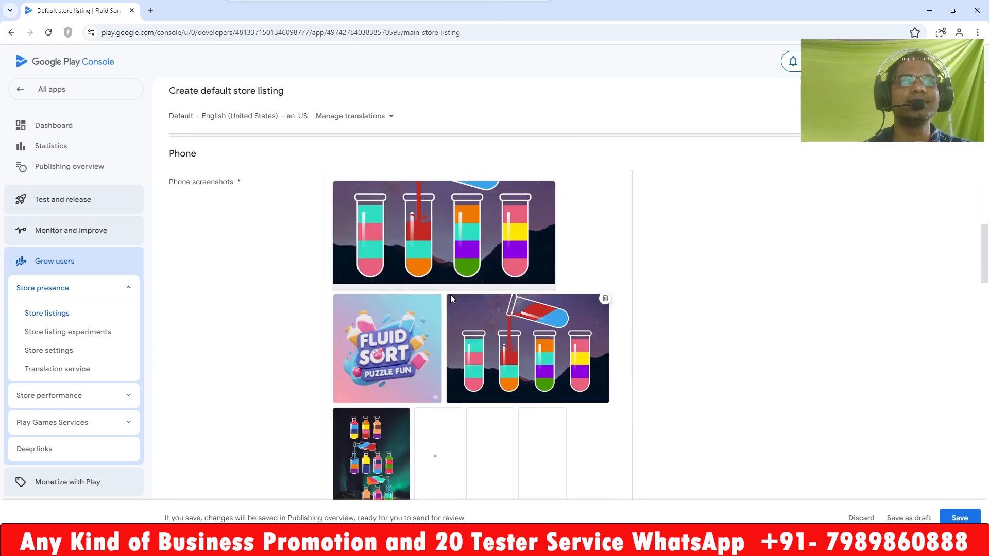
scroll(451, 289, up, 2)
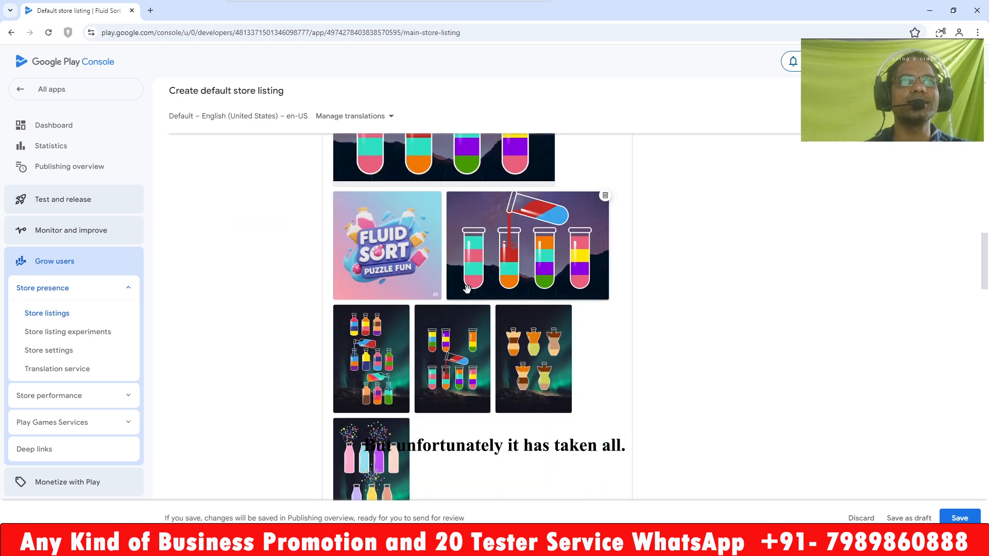
click(436, 196)
- Upload the same seven images, starting from Copy of Featured graphic, as 7-inch tablet screenshots
scroll(560, 358, down, 7)
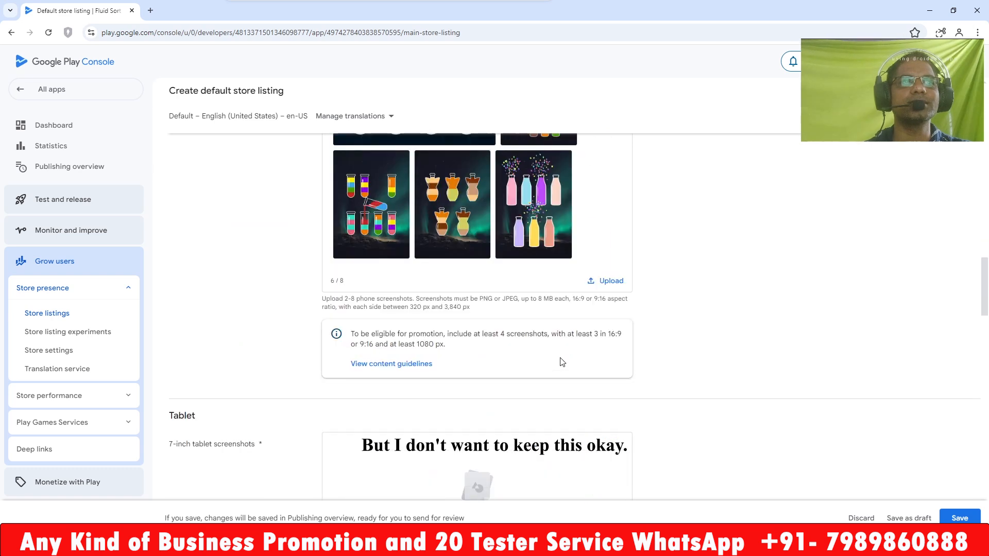
click(413, 244)
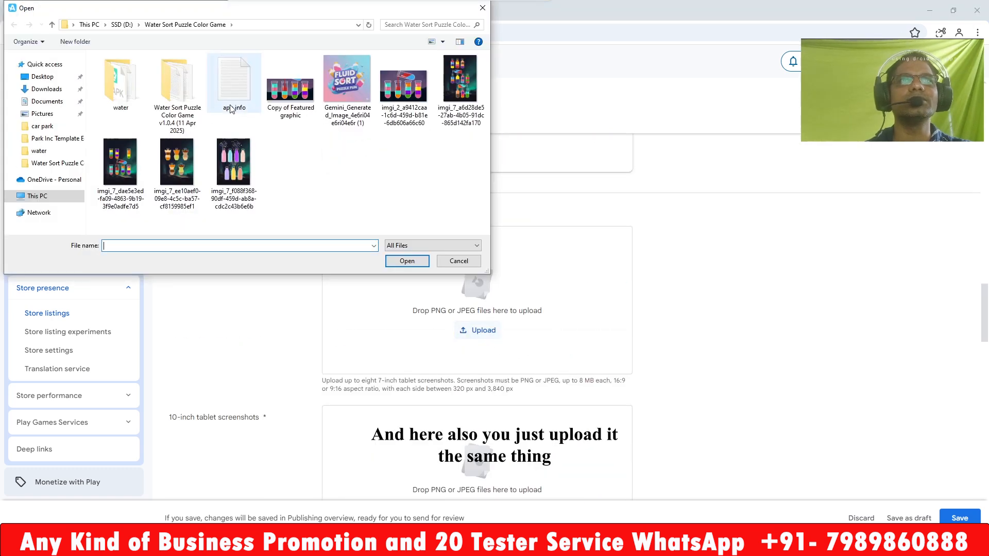
click(290, 88)
shift+click(234, 165)
click(388, 257)
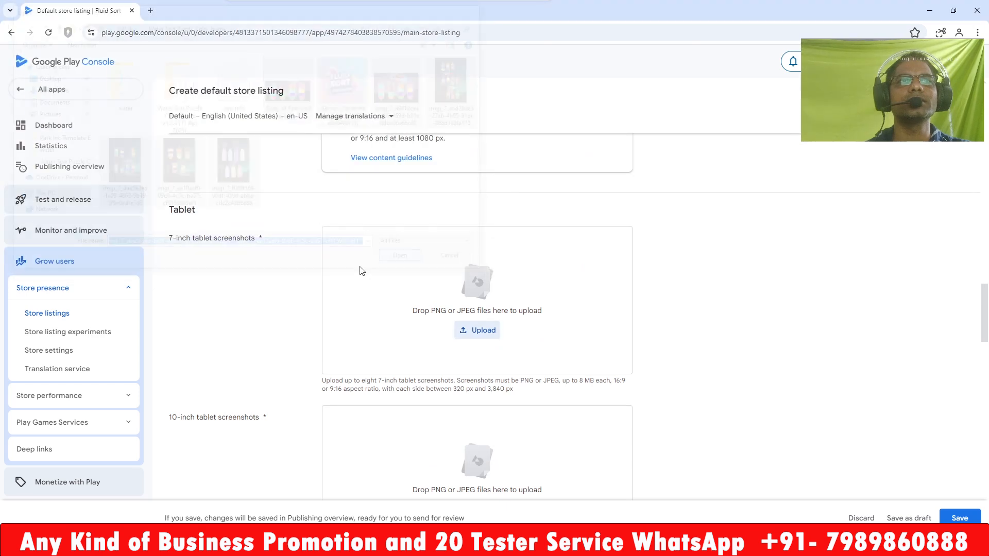
- Upload the same seven game images from the folder as 10-inch tablet screenshots
scroll(288, 276, down, 7)
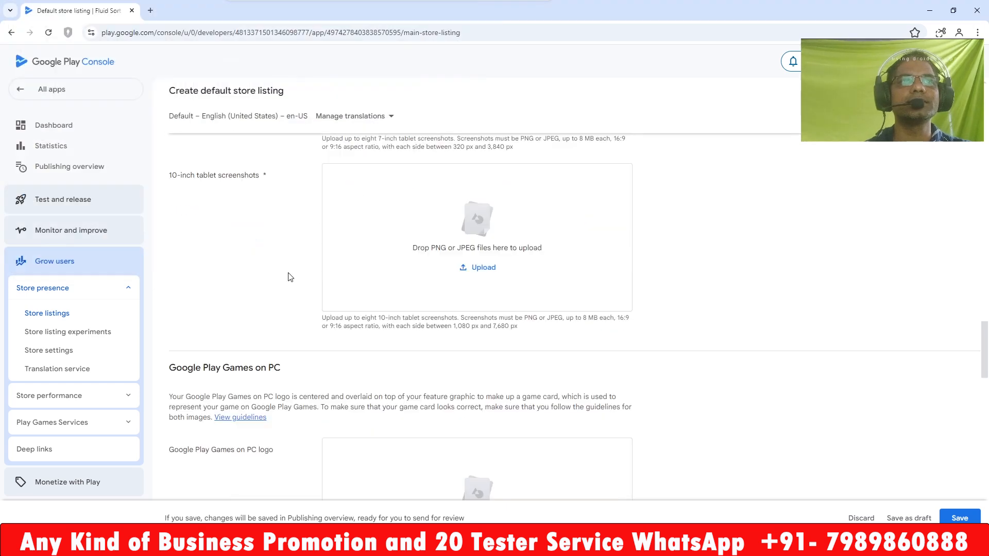
click(488, 269)
click(290, 87)
shift+click(234, 162)
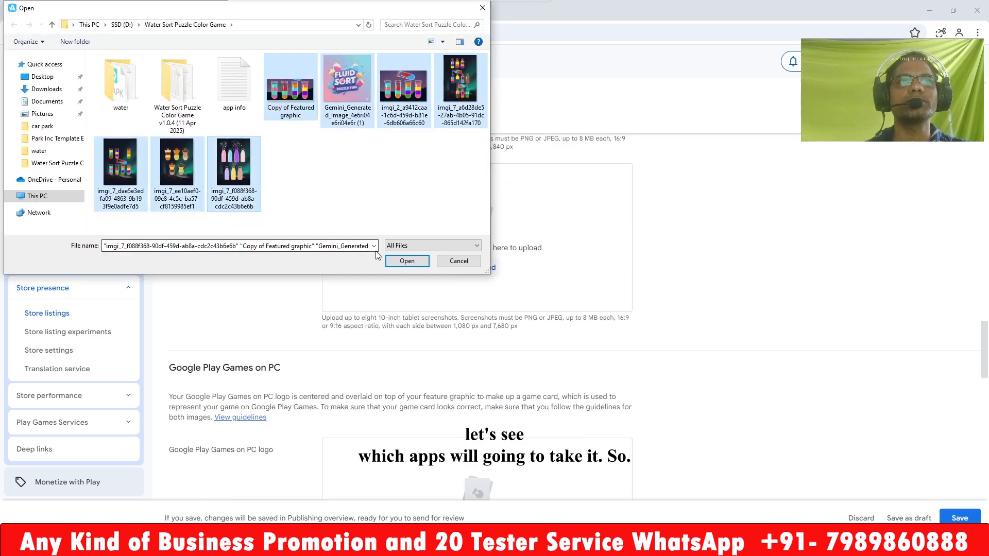
click(406, 261)
- Remove the logo image from the 7-inch tablet screenshots and the first two rejected images from the 10-inch tablet screenshots
scroll(262, 262, up, 3)
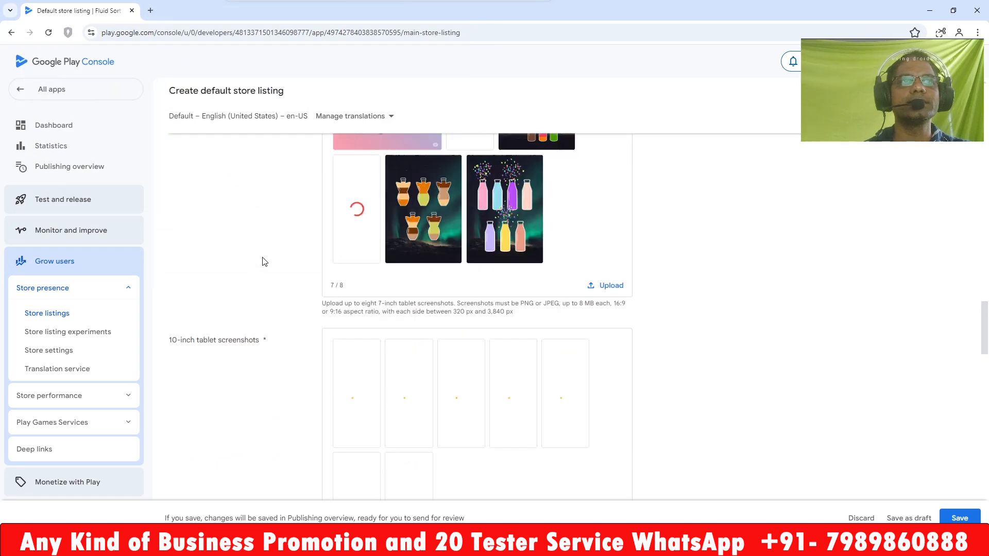
scroll(262, 262, up, 5)
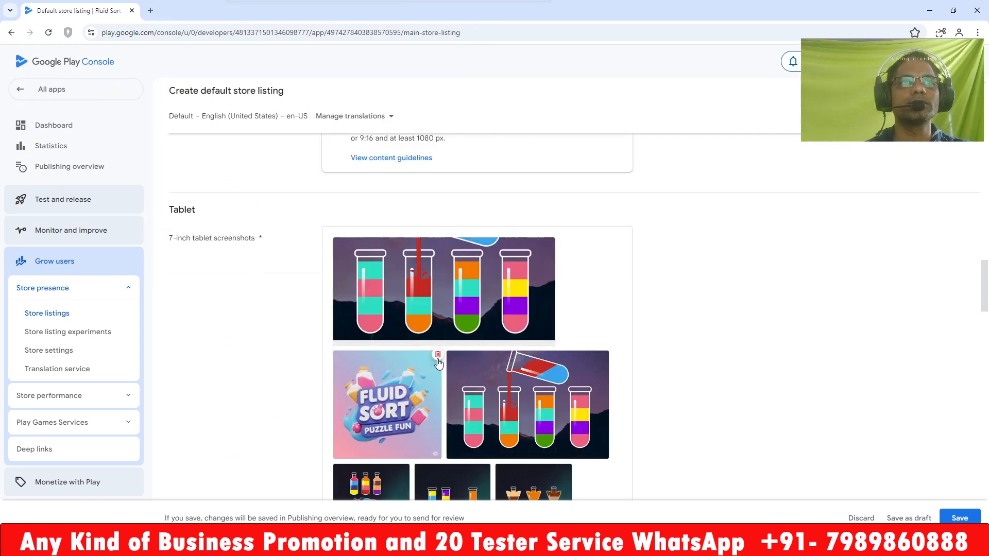
click(438, 358)
scroll(276, 346, down, 6)
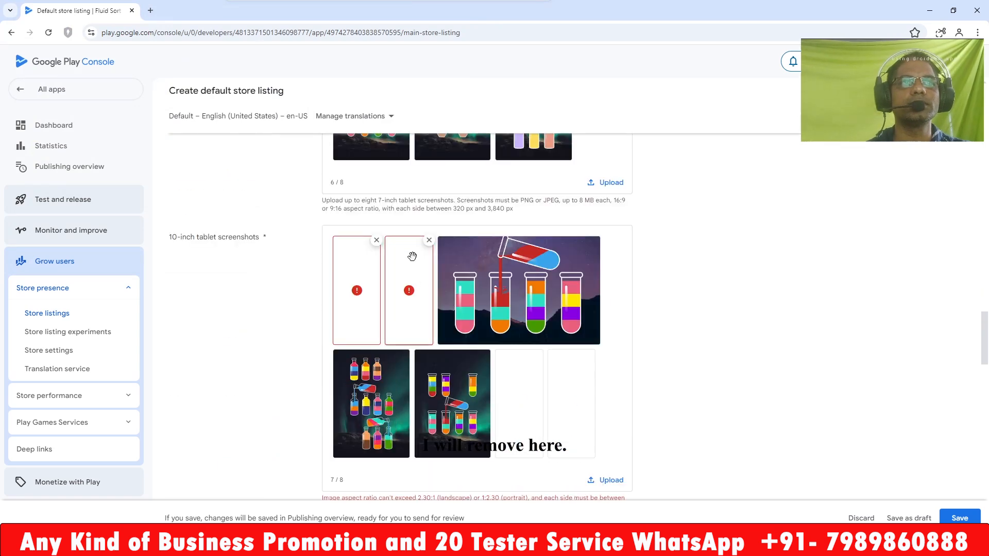
click(430, 240)
click(377, 240)
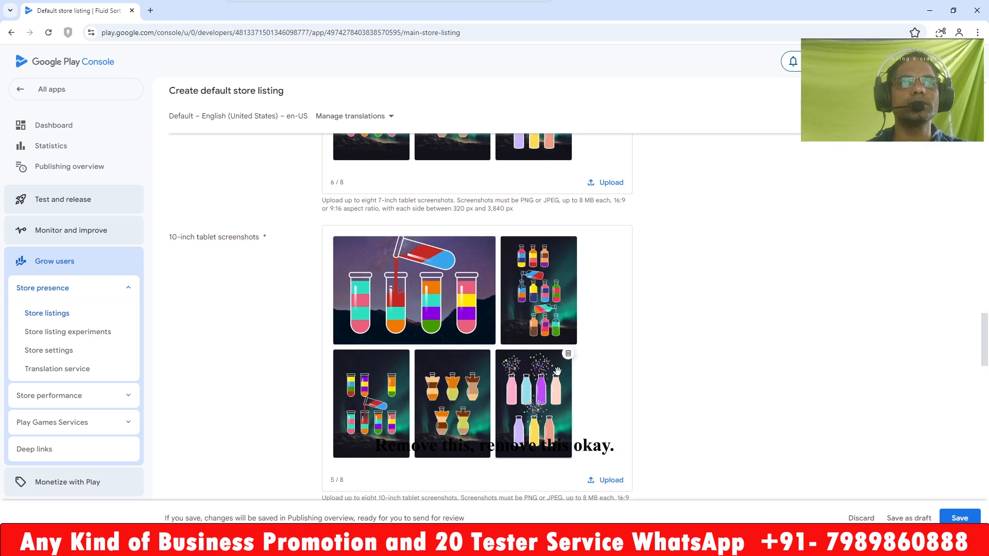
- Leave the Google Play Games on PC and Android XR assets empty and save the default store listing
scroll(557, 371, down, 8)
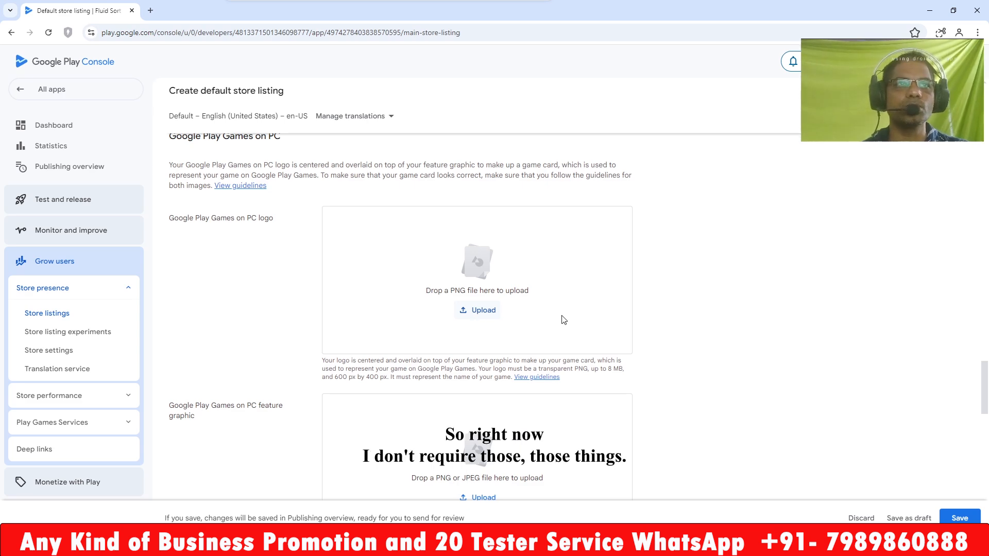
scroll(698, 335, down, 10)
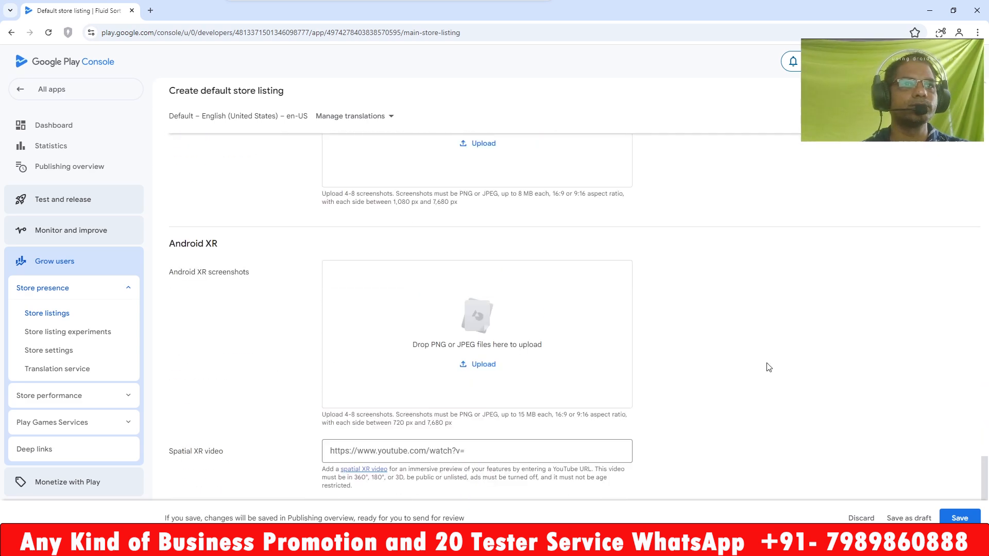
click(961, 519)
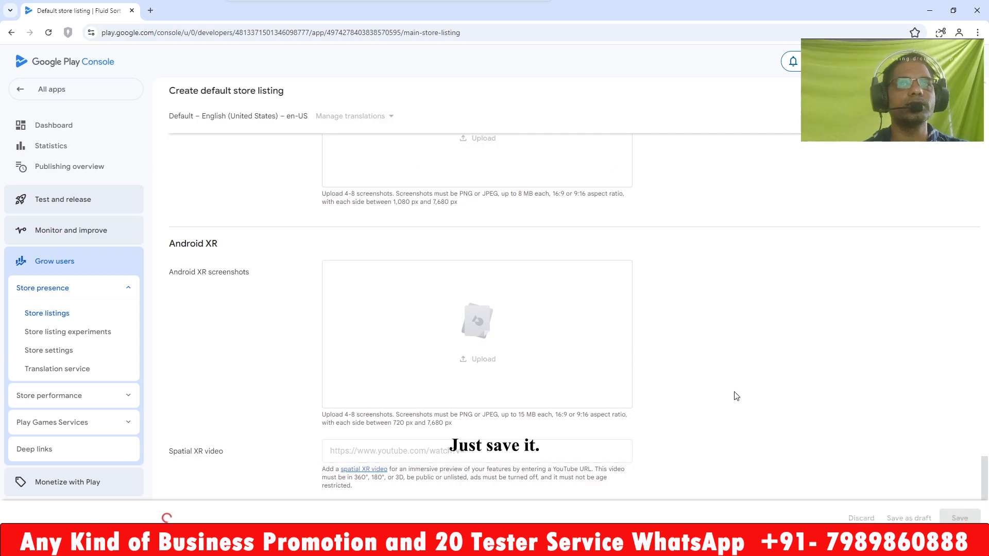
- Return to the Fluid Sort Puzzle Fun dashboard and expand the tasks for creating and publishing a release
scroll(731, 389, up, 20)
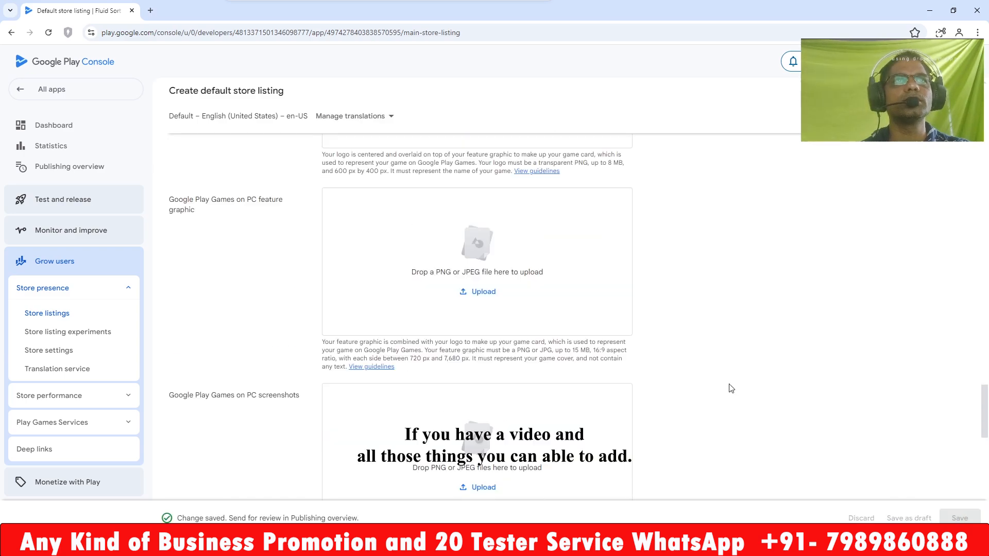
scroll(731, 388, up, 20)
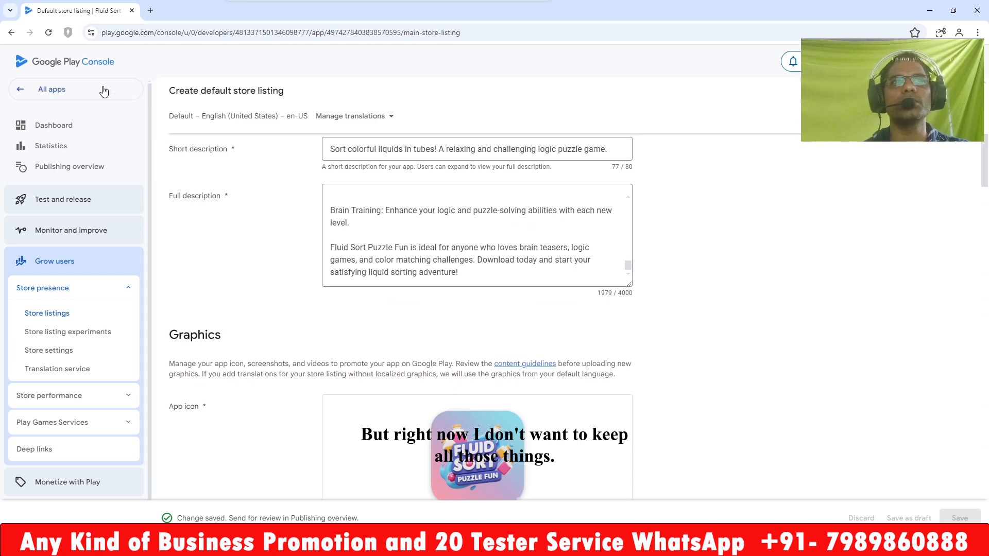
click(103, 91)
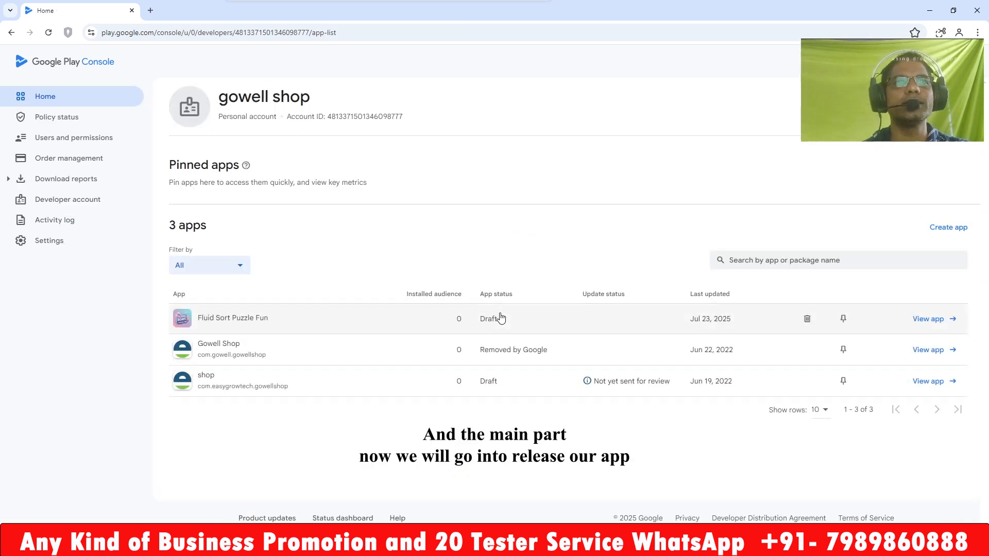
click(500, 318)
scroll(500, 317, down, 3)
scroll(503, 318, down, 3)
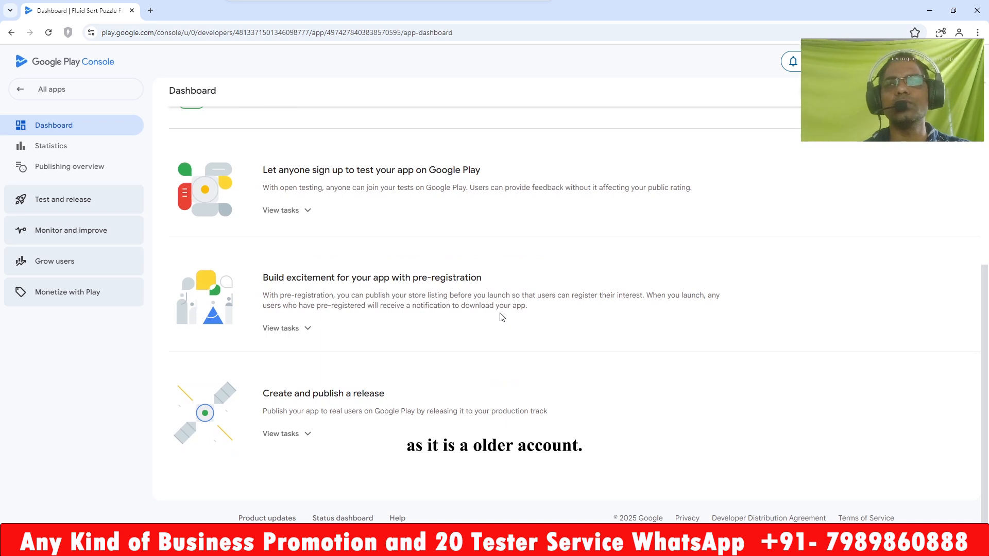
click(285, 434)
scroll(299, 438, down, 1)
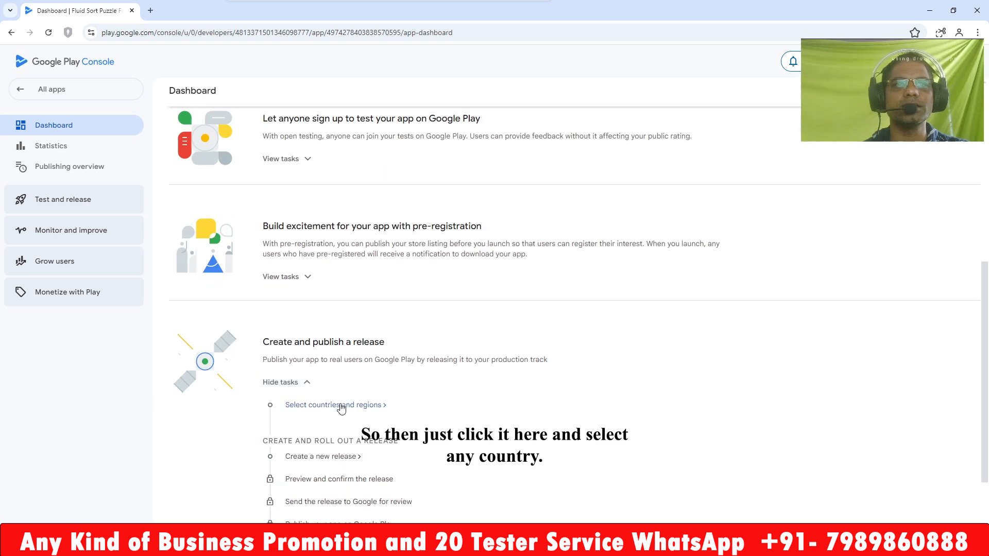
- Target all countries and regions for the production track and save the selection
click(340, 406)
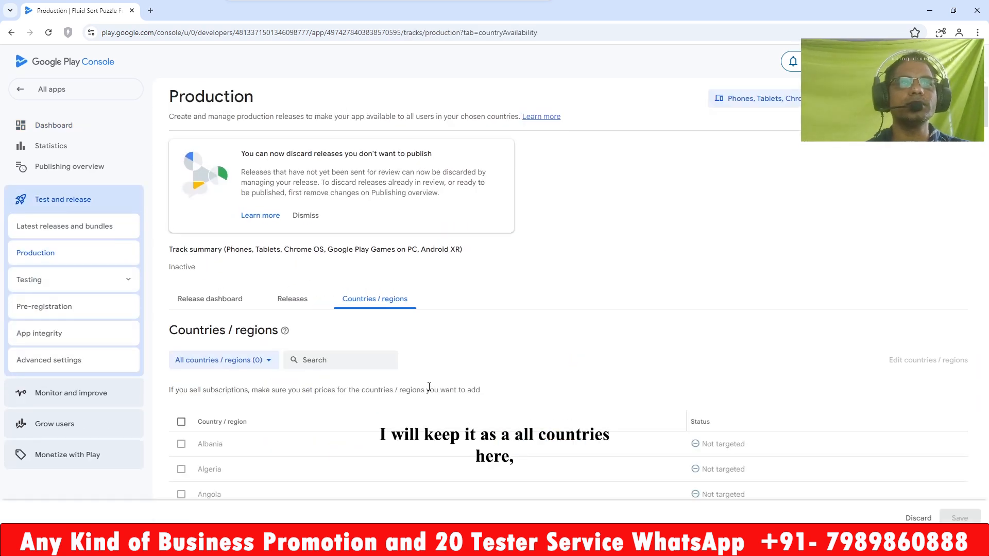
scroll(429, 387, down, 3)
click(182, 267)
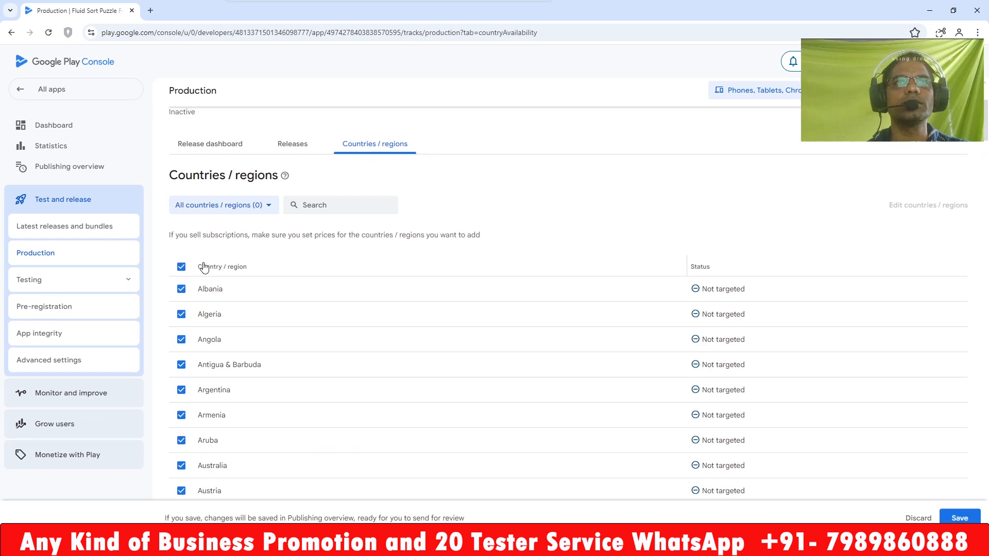
click(956, 516)
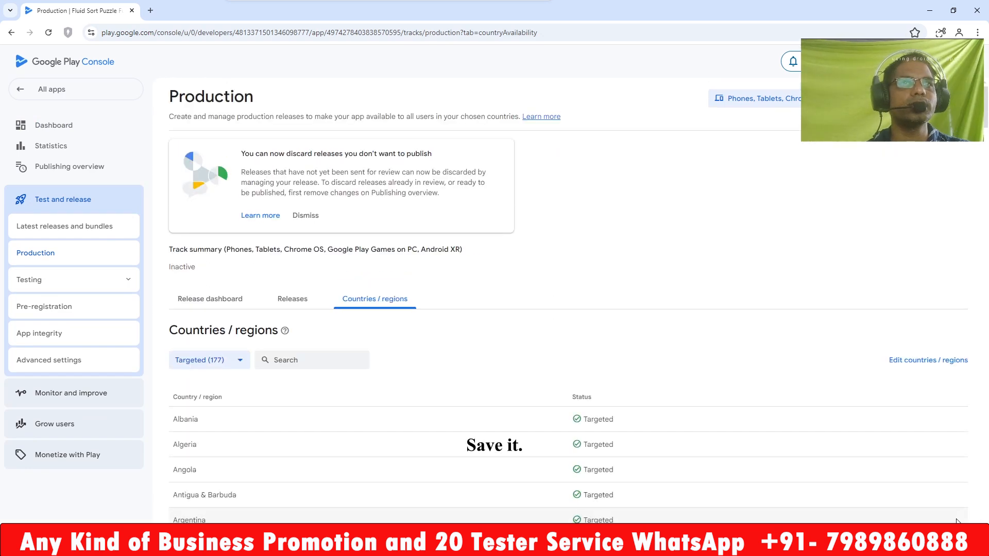
scroll(545, 270, down, 6)
scroll(546, 269, up, 6)
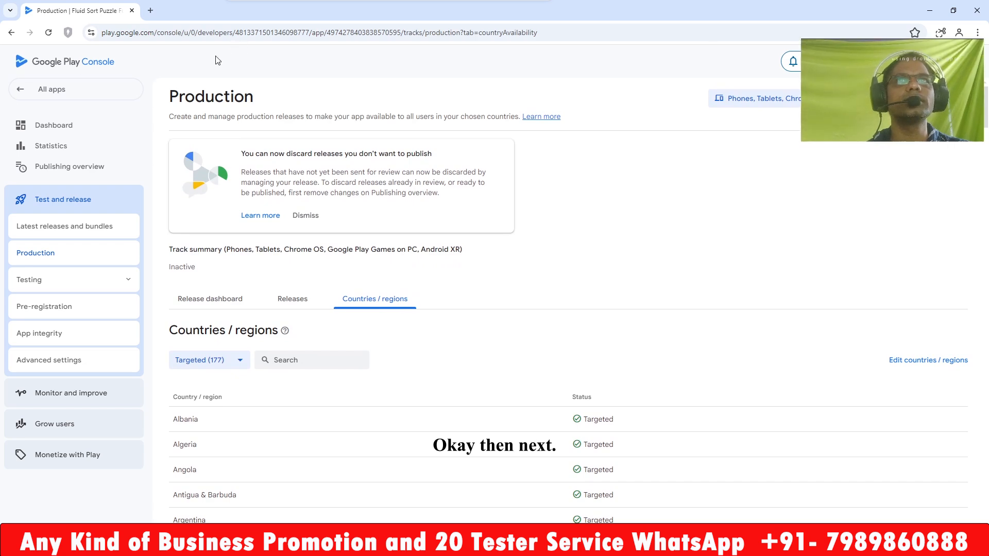
- Go back to the Fluid Sort Puzzle Fun dashboard and create a new production release from its release tasks
click(50, 89)
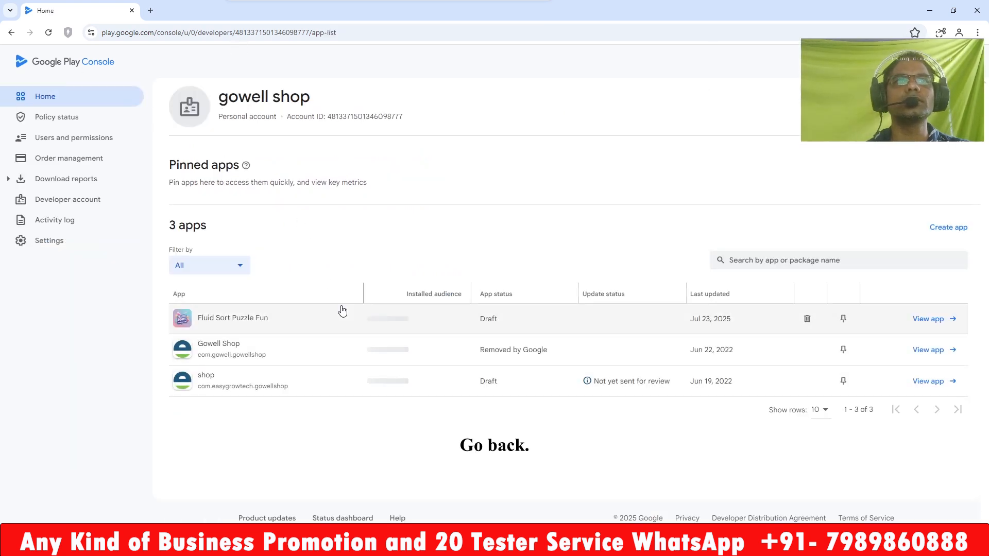
click(349, 330)
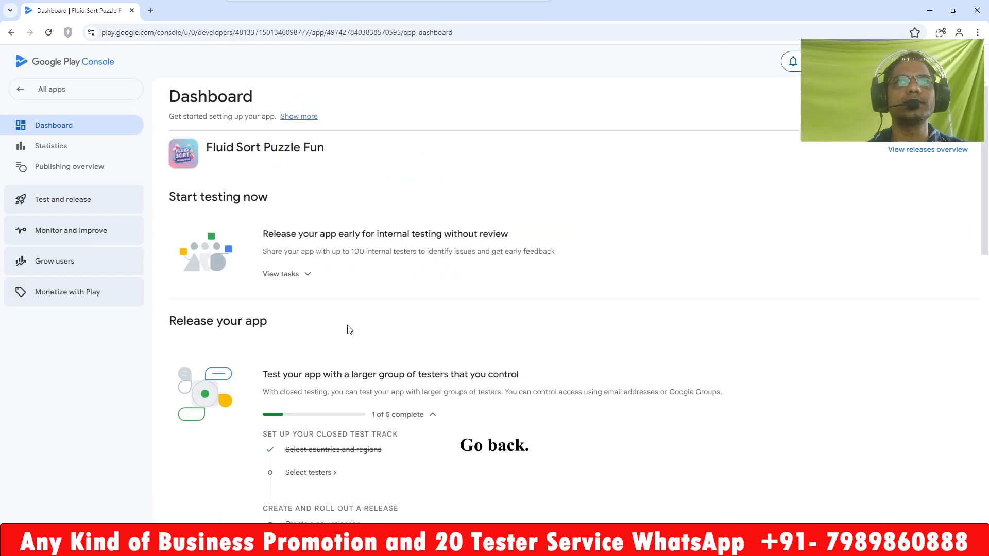
scroll(349, 330, down, 9)
scroll(349, 330, down, 5)
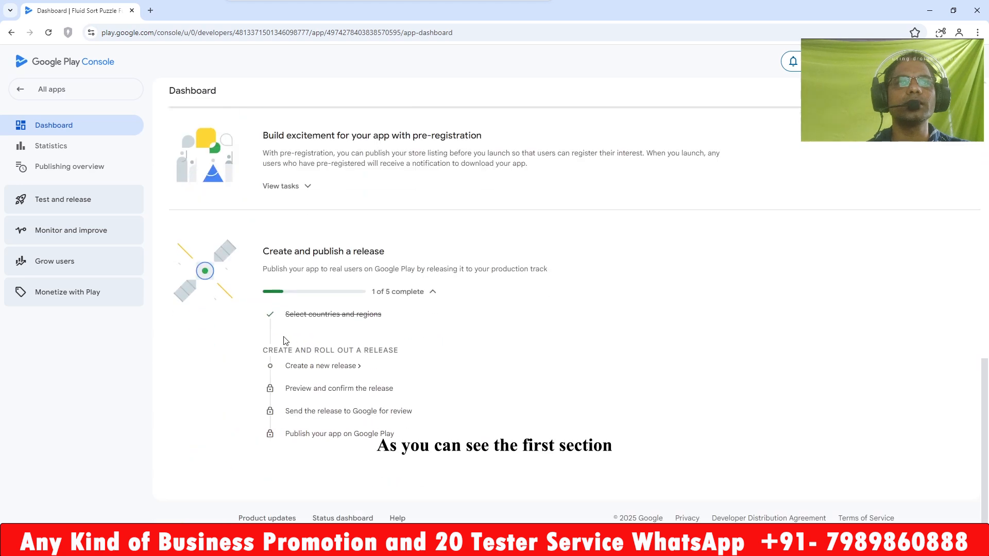
click(339, 367)
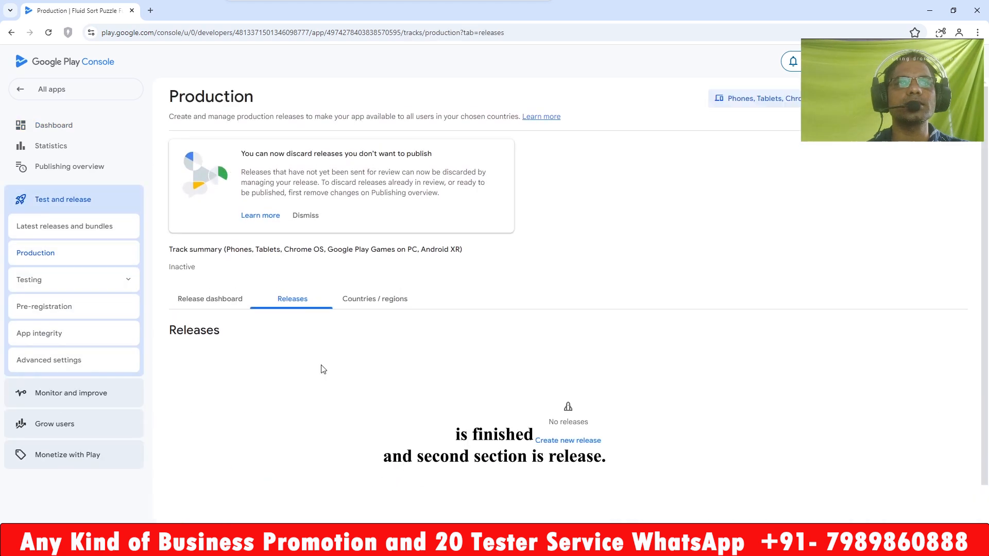
click(571, 439)
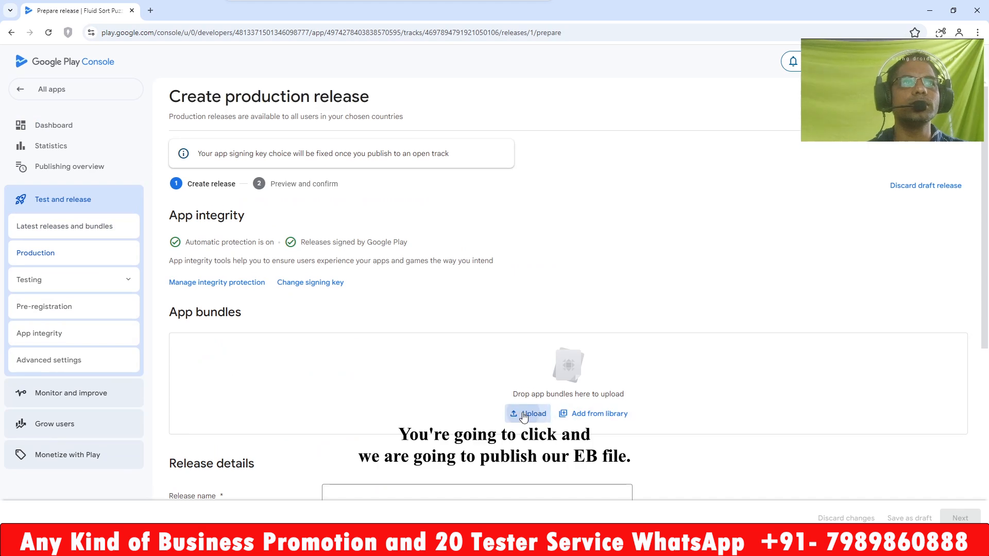
- Upload the v1.aab file as the app bundle of the production release
click(526, 413)
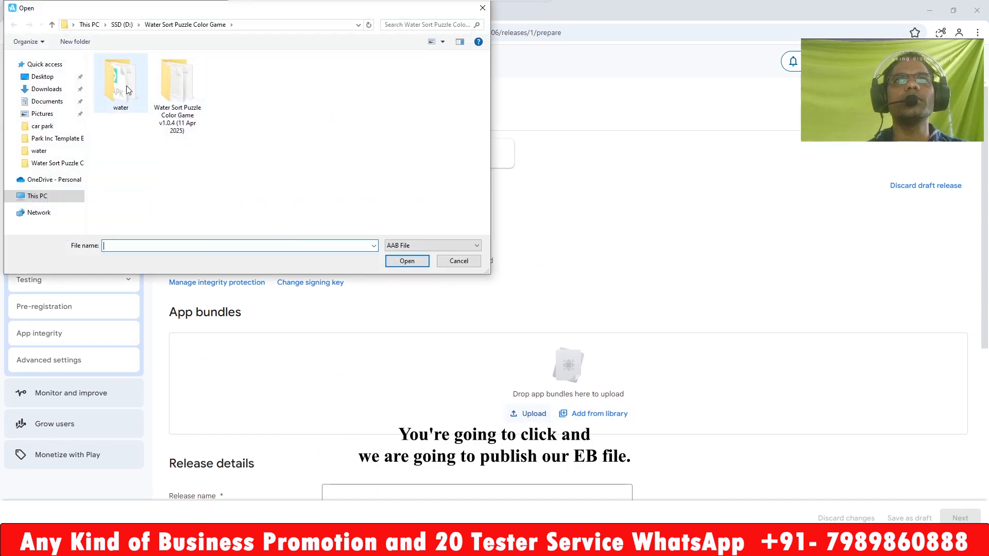
double_click(201, 158)
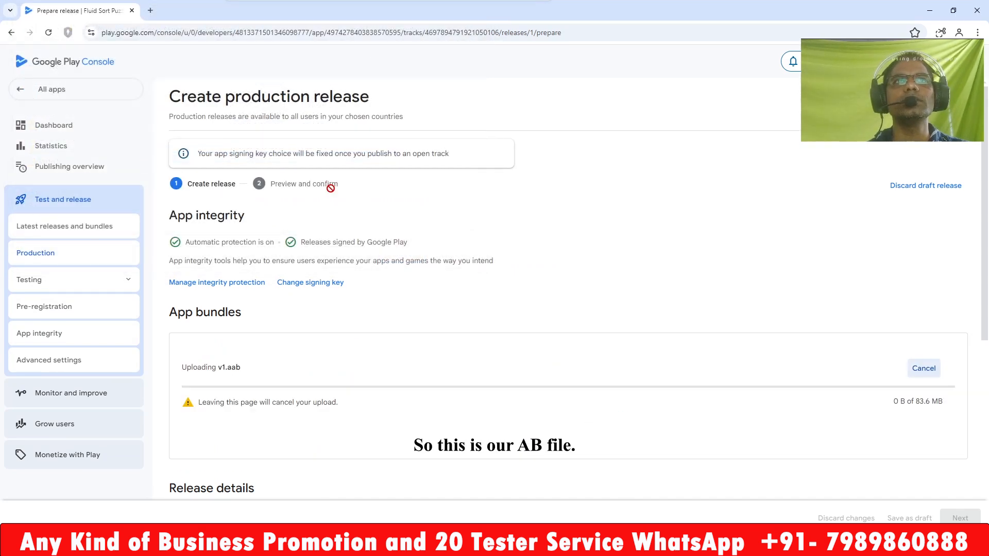
scroll(490, 265, down, 5)
scroll(256, 232, up, 1)
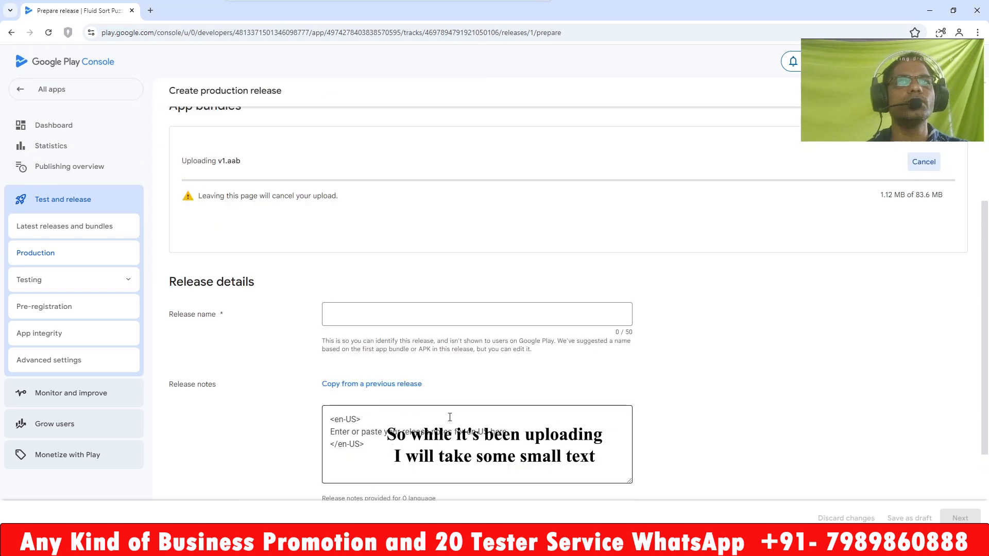
- Switch to the app info file in Notepad and copy the short description "Sort colorful liquids in tubes! A relaxing and challenging logic puzzle game."
key(alt+Tab)
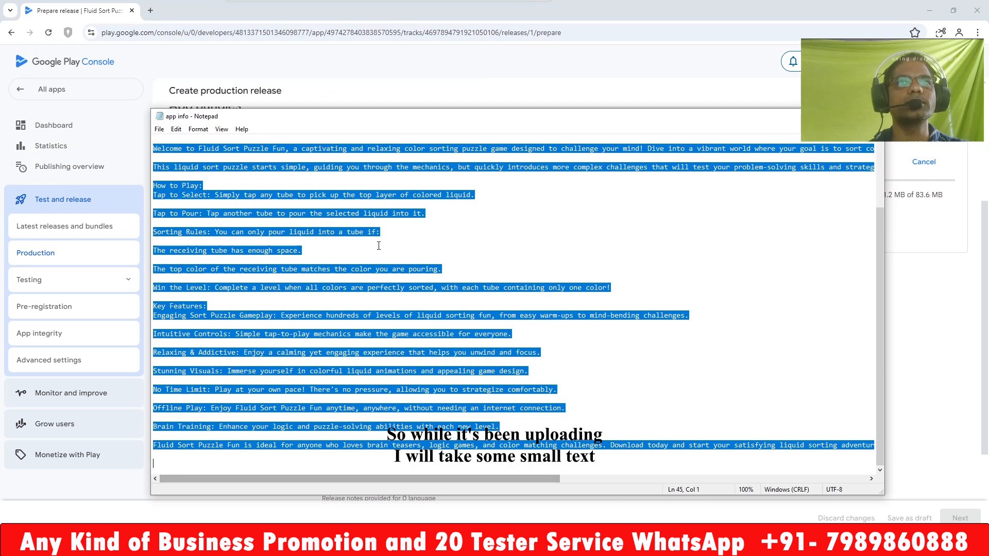
click(435, 220)
scroll(435, 220, up, 3)
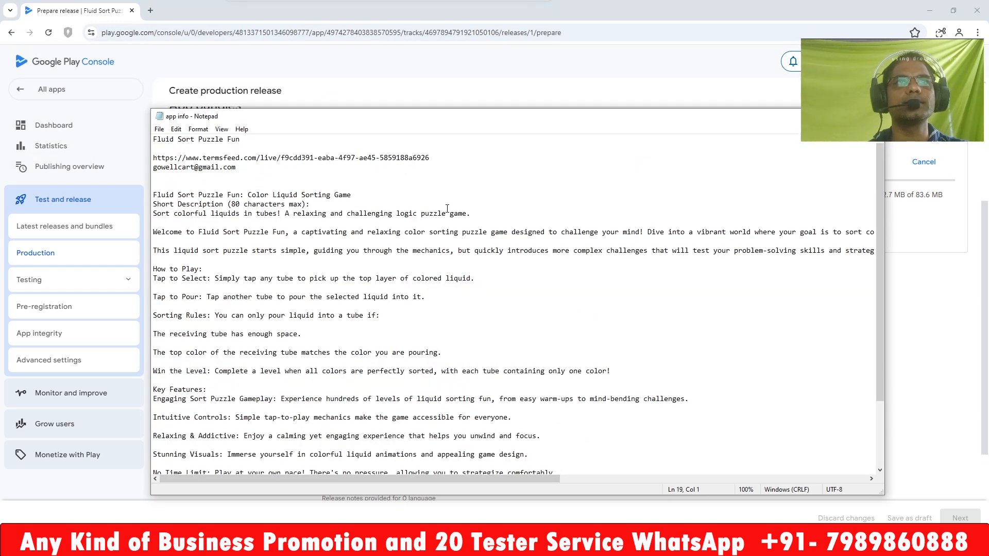
drag(471, 213, 152, 213)
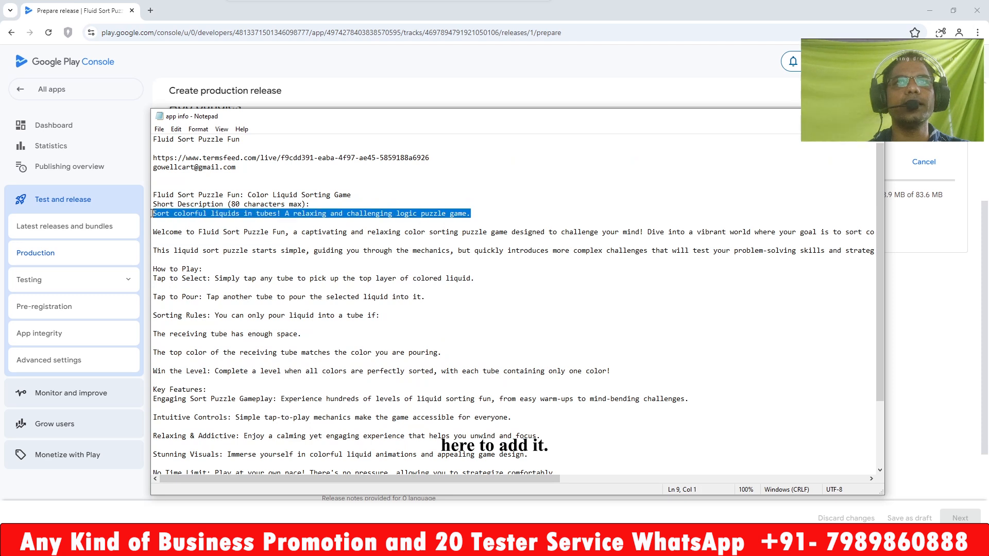
right_click(184, 215)
click(201, 249)
mouse_move(335, 4)
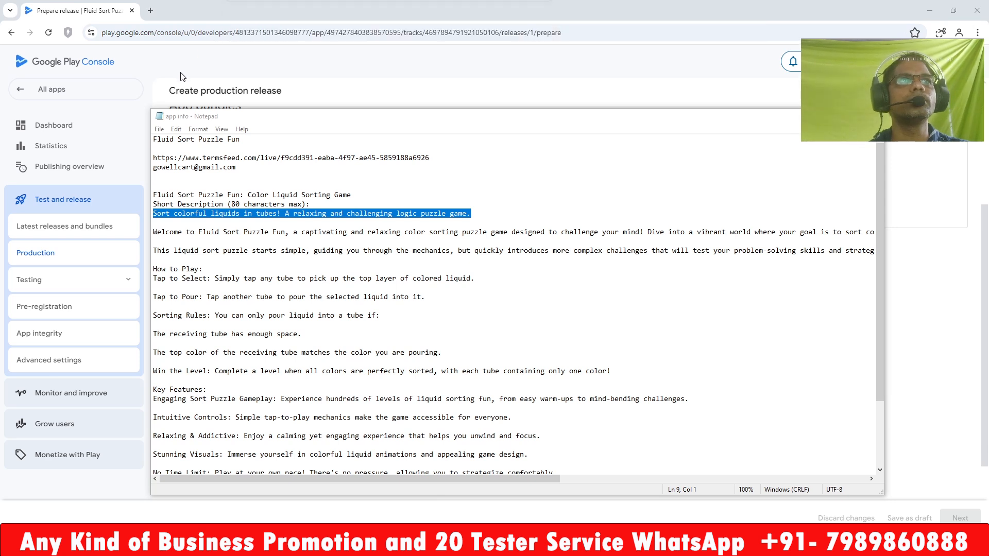
mouse_move(297, 15)
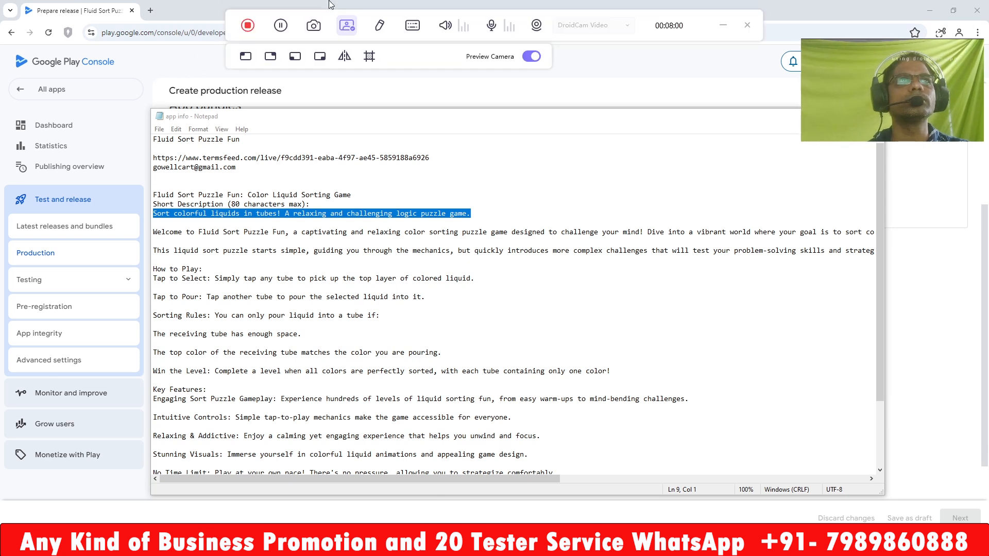
click(212, 51)
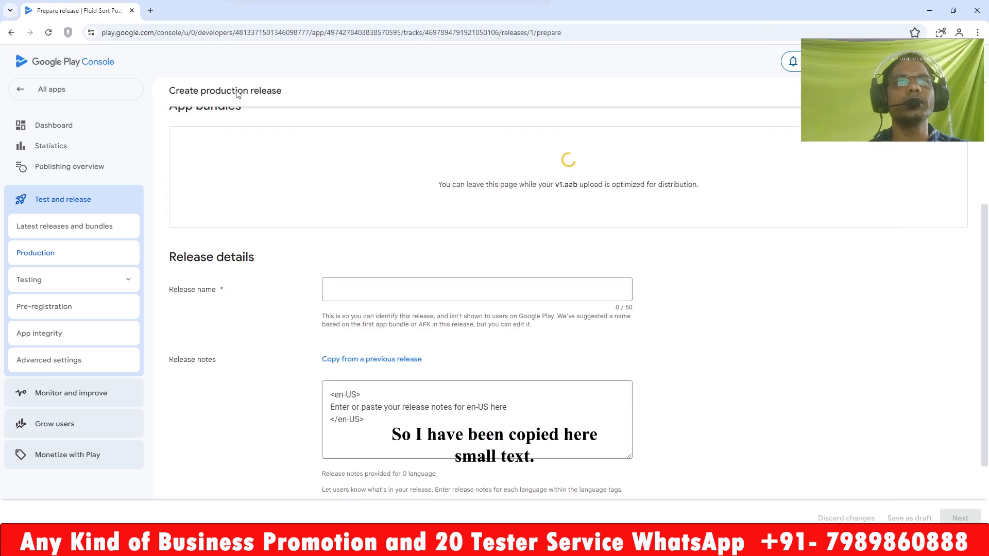
- Replace the placeholder between the en-US tags of the release notes with the copied short description and continue to the release preview
click(511, 408)
drag(511, 409, 315, 408)
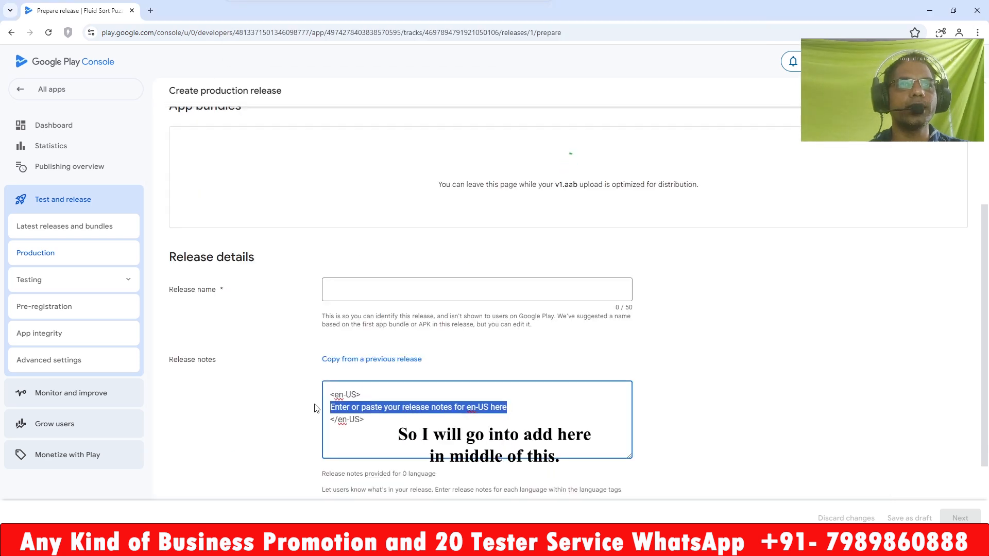
key(ctrl+v)
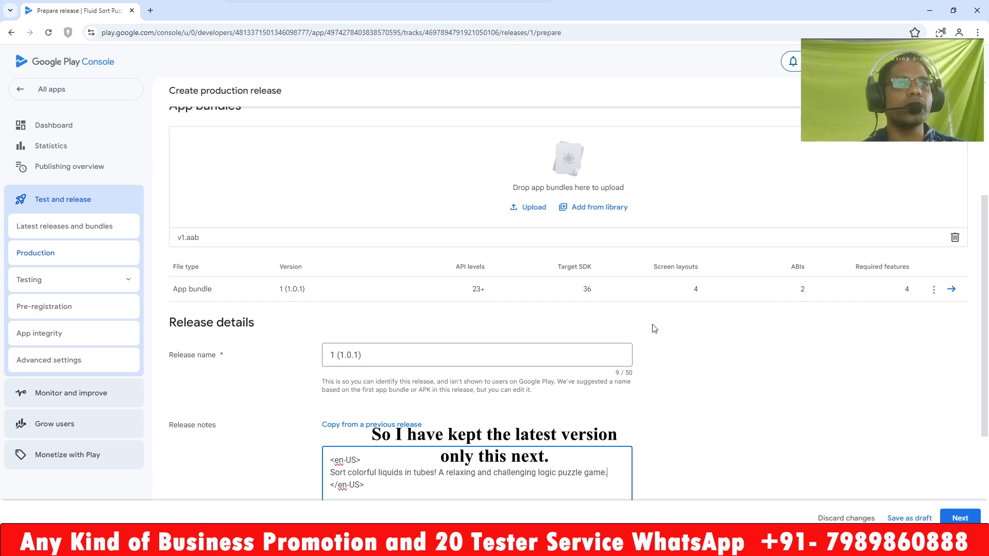
scroll(706, 347, down, 3)
click(961, 518)
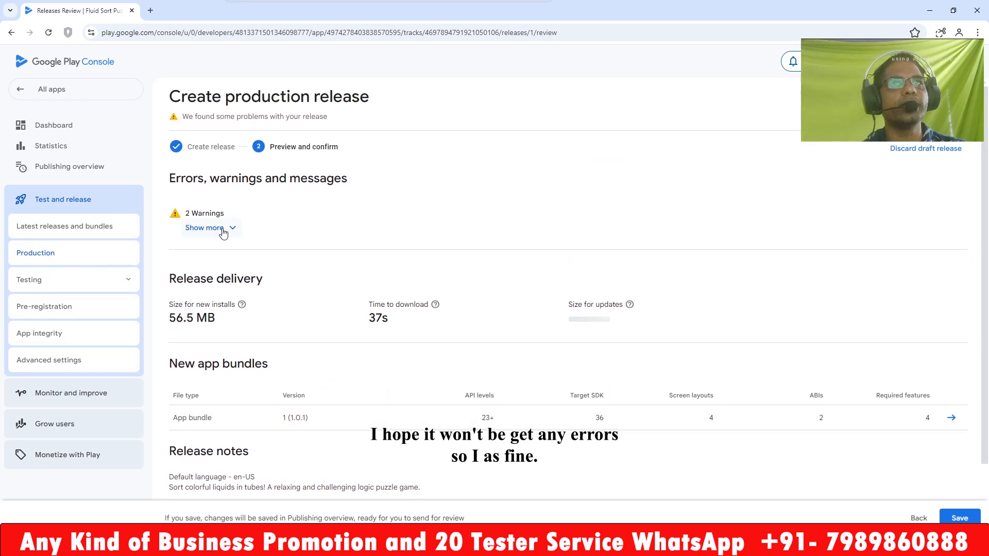
- Show the release warnings in full, save the production release and go to the Publishing overview
click(221, 228)
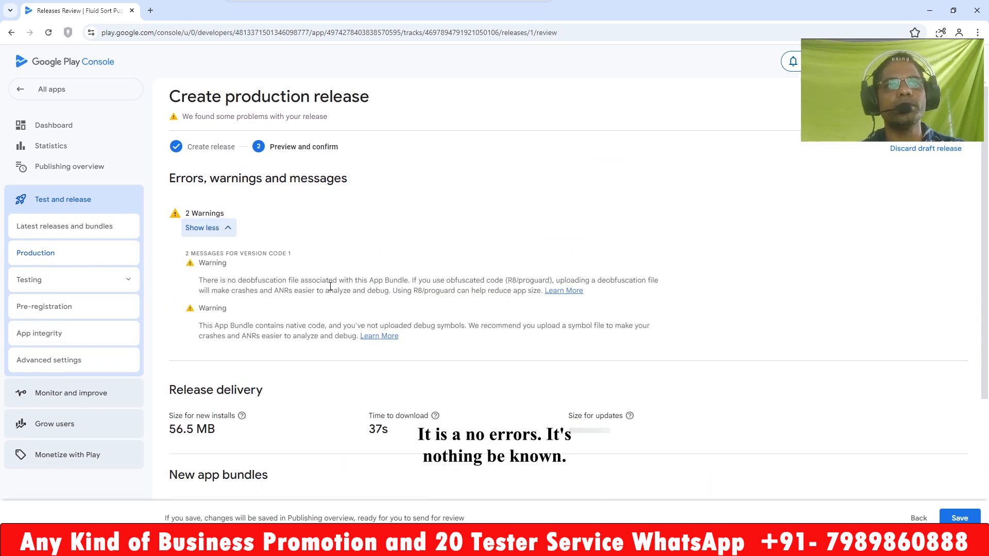
scroll(330, 287, down, 4)
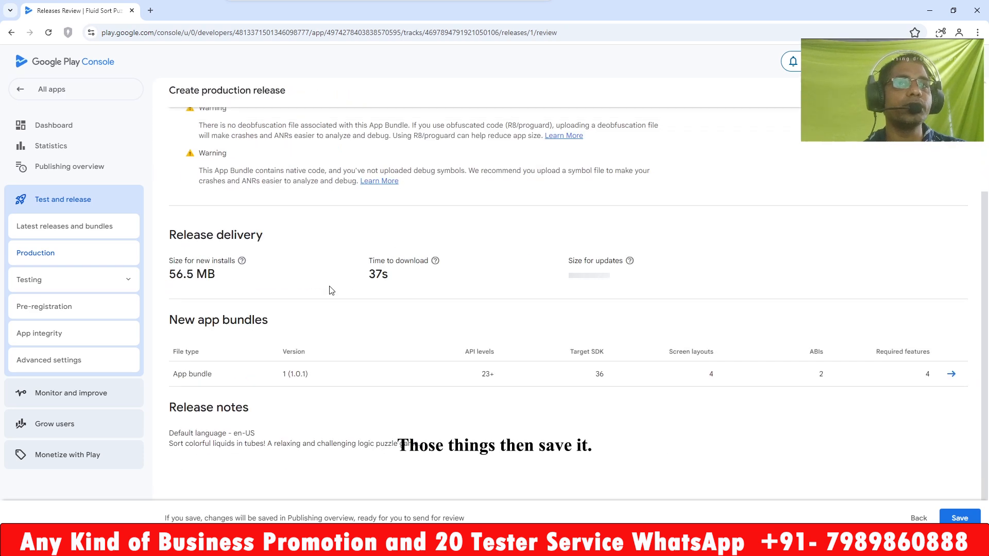
click(941, 520)
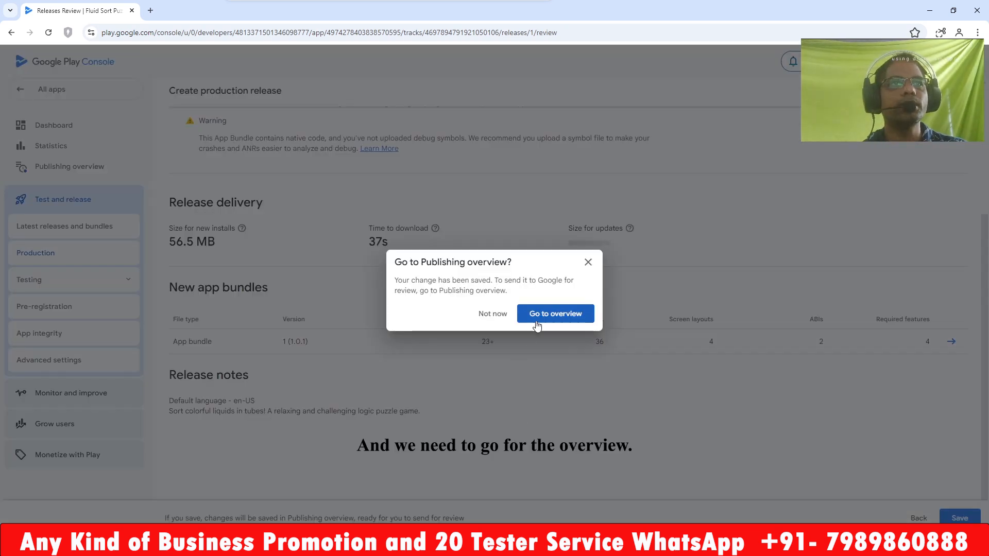
click(537, 320)
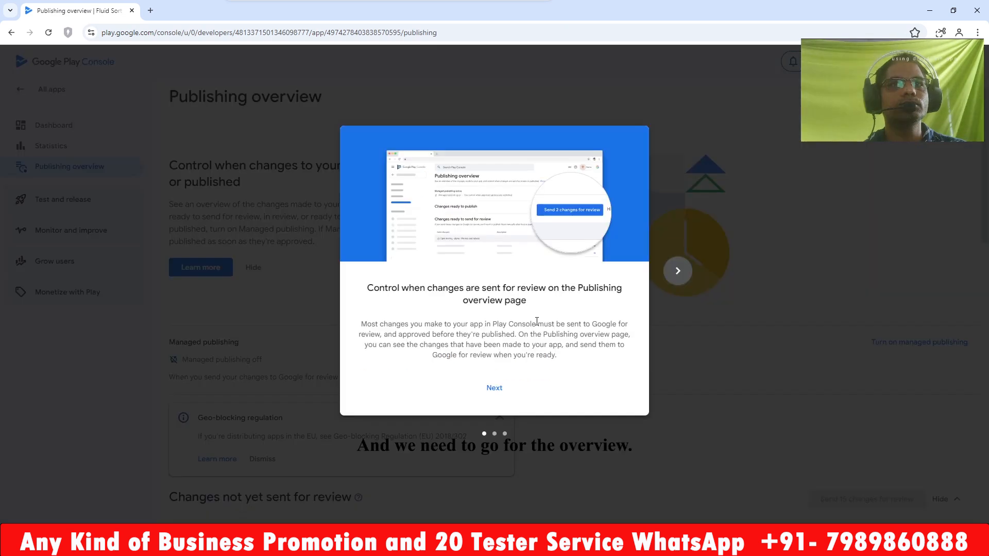
- Finish the Publishing overview introduction and open the issue found among the changes not yet sent for review
click(677, 272)
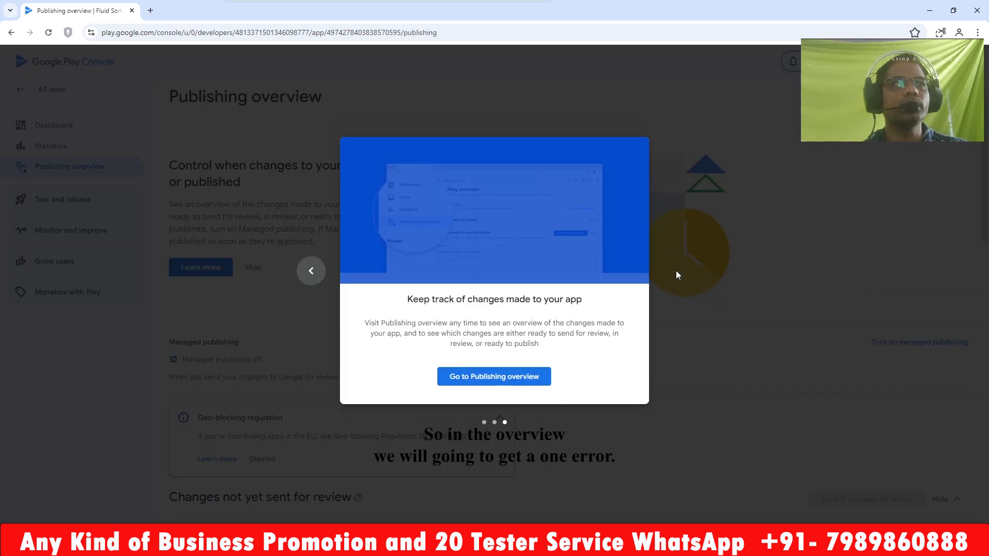
click(537, 380)
scroll(811, 372, down, 1)
scroll(812, 372, down, 3)
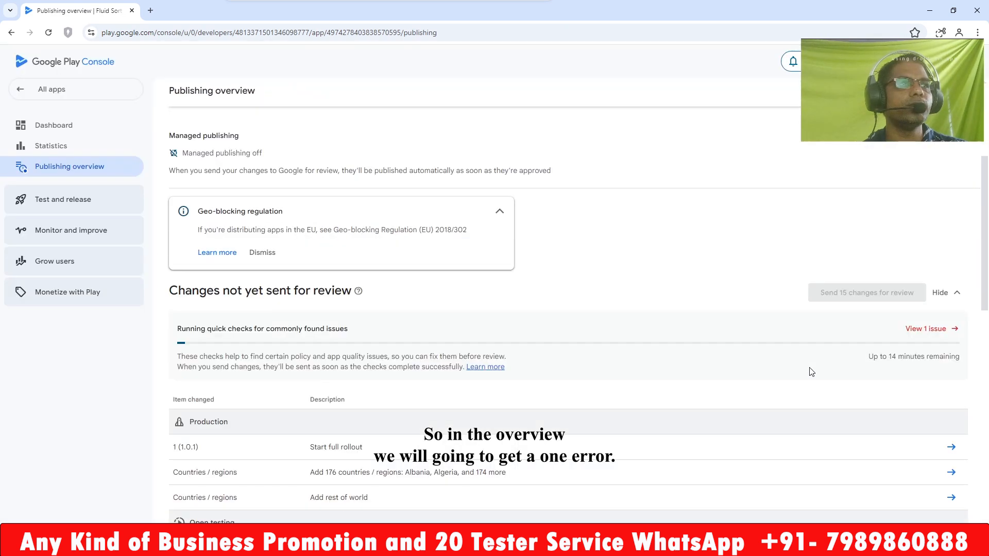
click(922, 330)
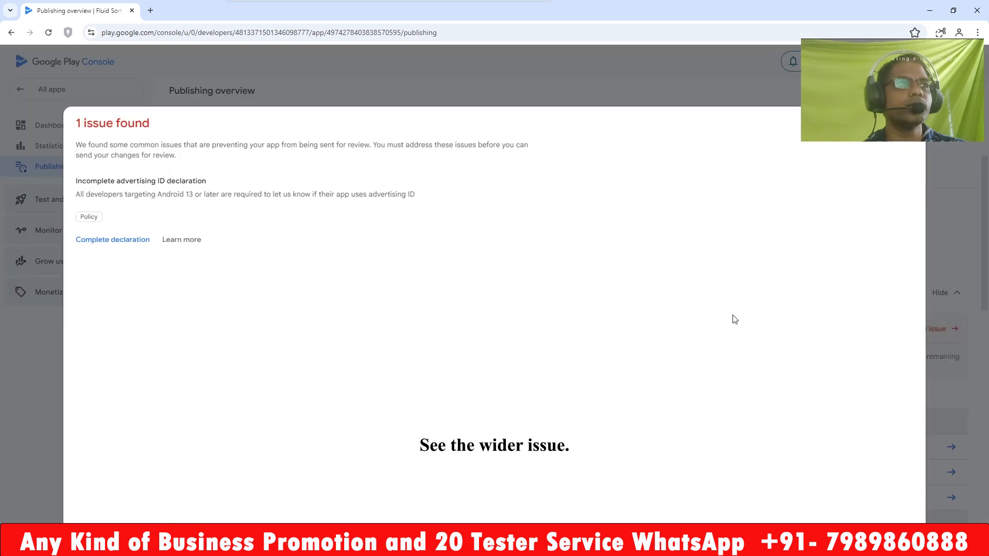
- Complete the advertising ID declaration with Yes for App functionality, Analytics and Advertising or marketing, save it and return to the Publishing overview
click(111, 241)
scroll(276, 383, down, 3)
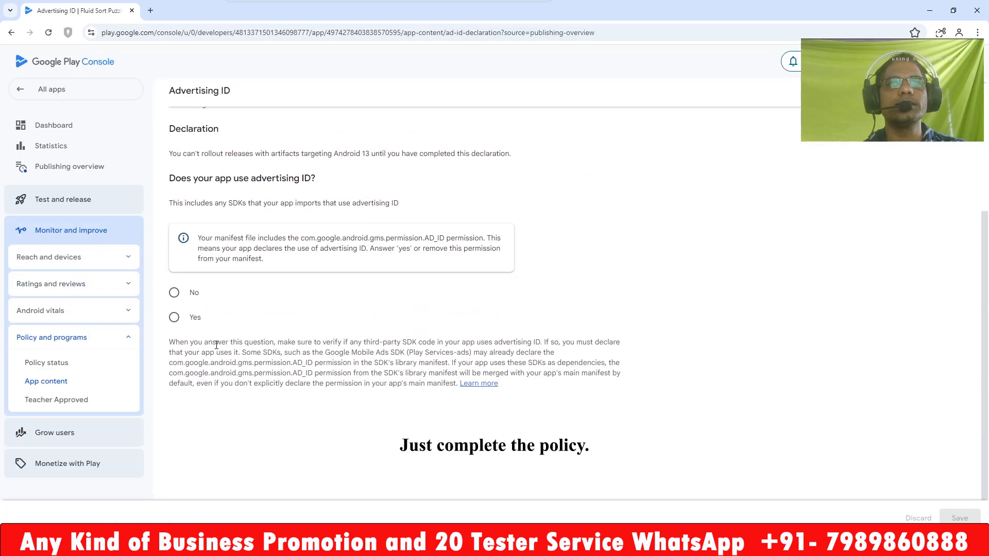
click(174, 318)
click(192, 472)
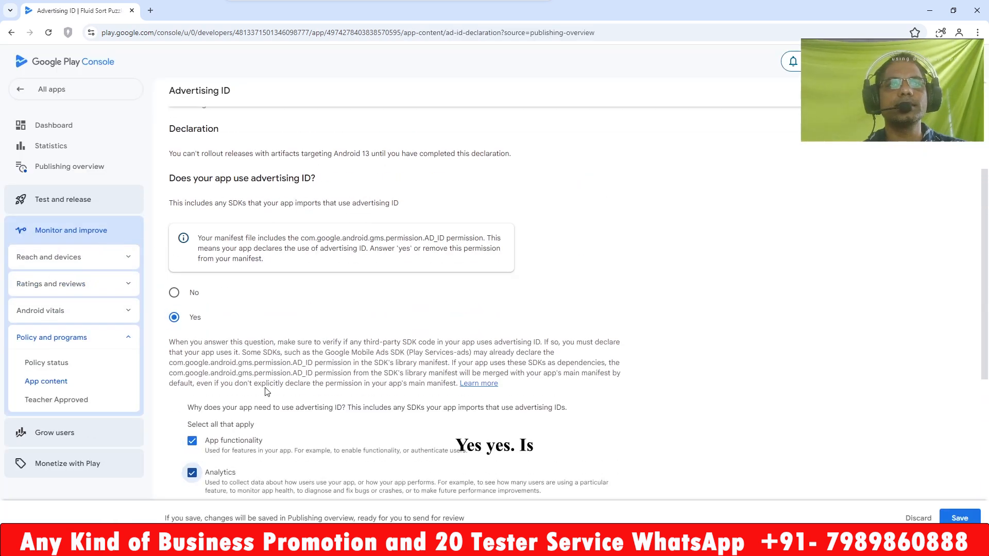
scroll(196, 413, down, 4)
click(193, 347)
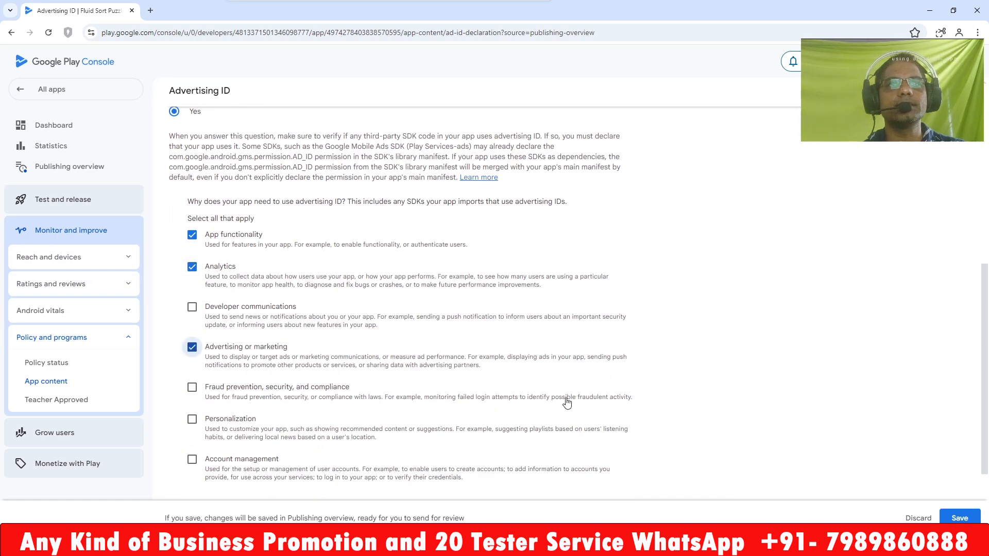
click(960, 518)
click(533, 320)
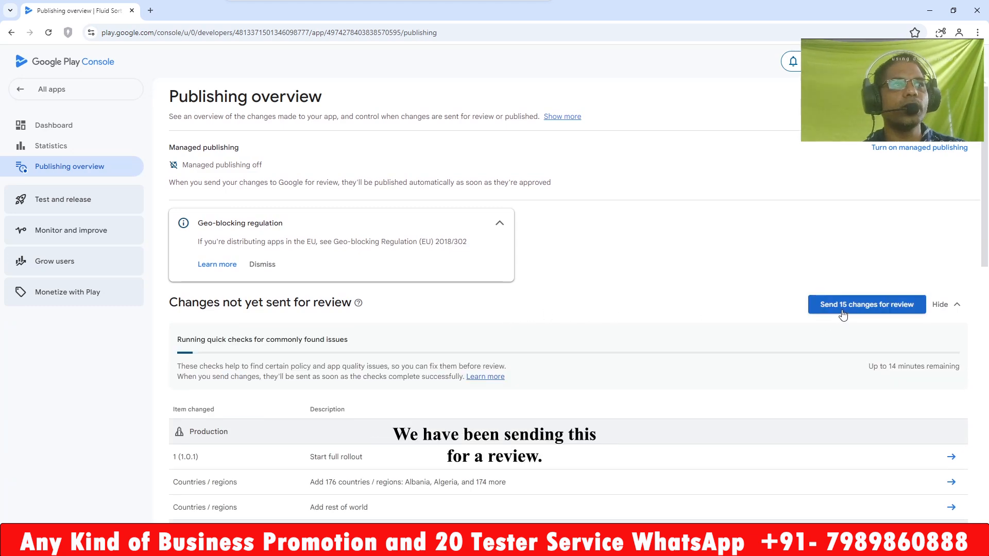
- Send all pending changes of the app for review and highlight the remaining time of the quick checks
click(843, 311)
click(550, 346)
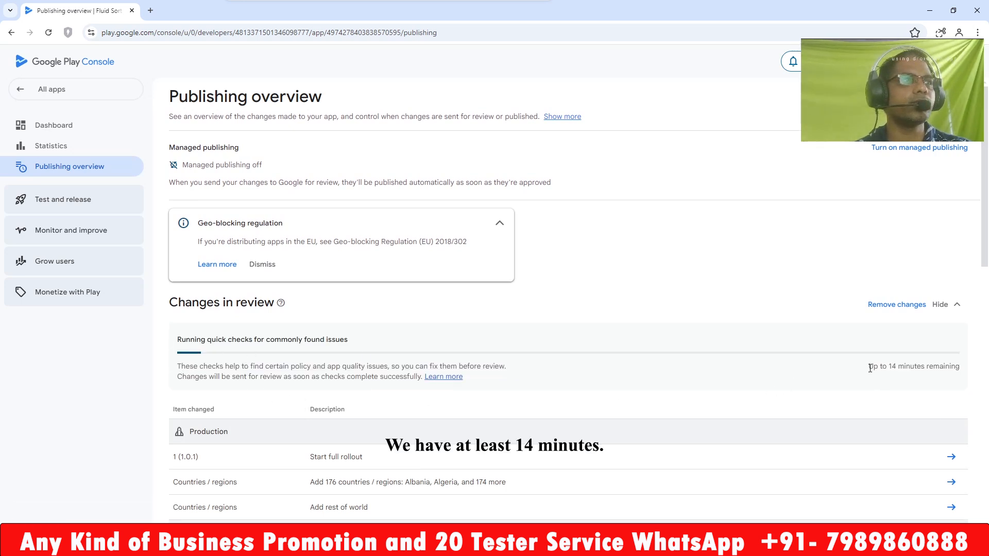
drag(868, 367, 968, 372)
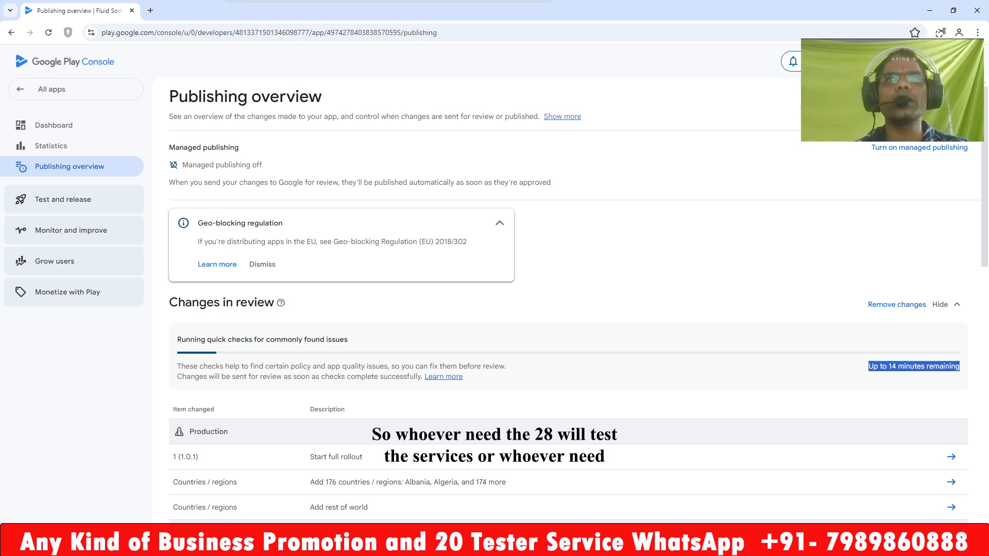
- Return to the list of all apps and reload it to check the game's update status
click(66, 91)
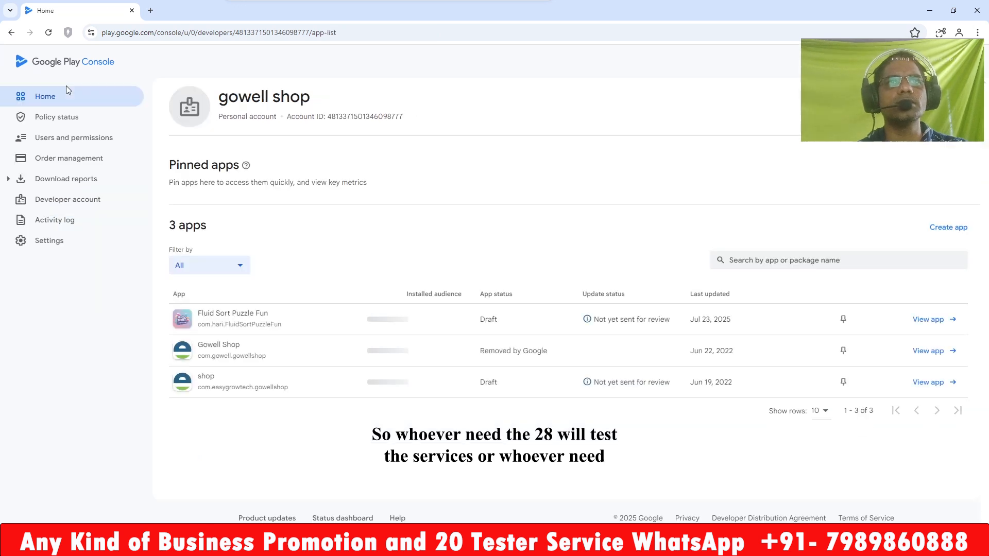
click(53, 34)
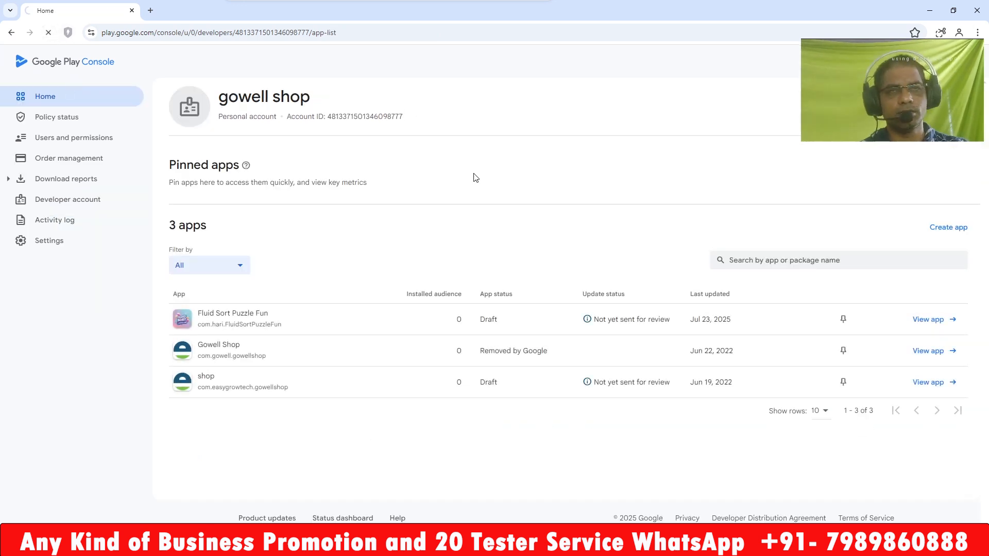